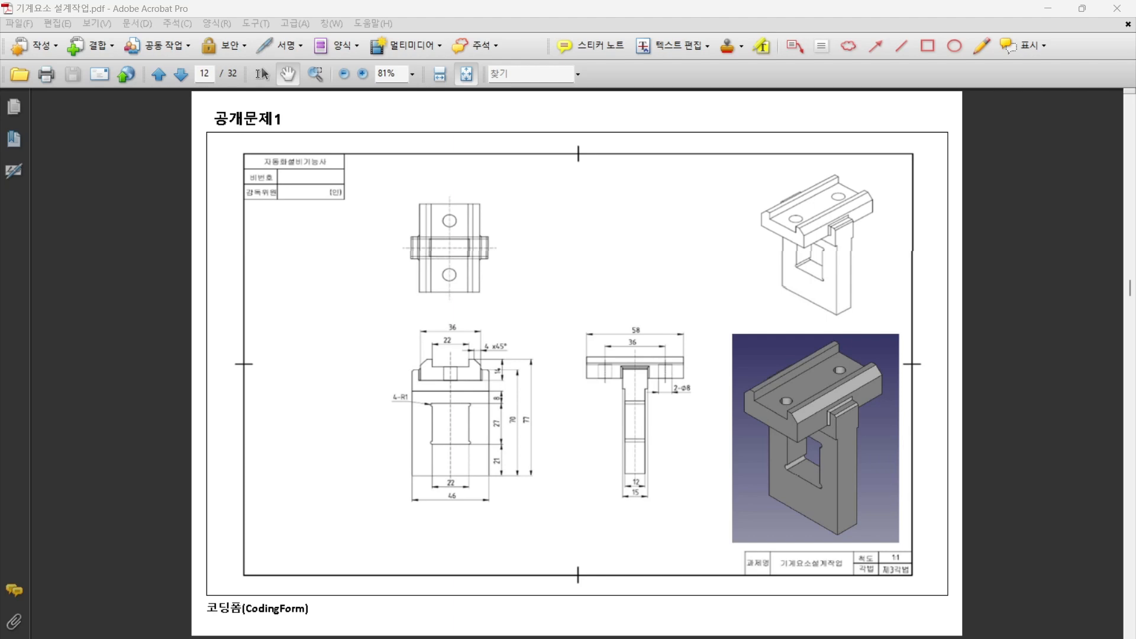
Switch to FreeCAD, open the drawing sheet Page, and compare it with the 공개문제1 reference drawing in Acrobat.
key(alt+Tab)
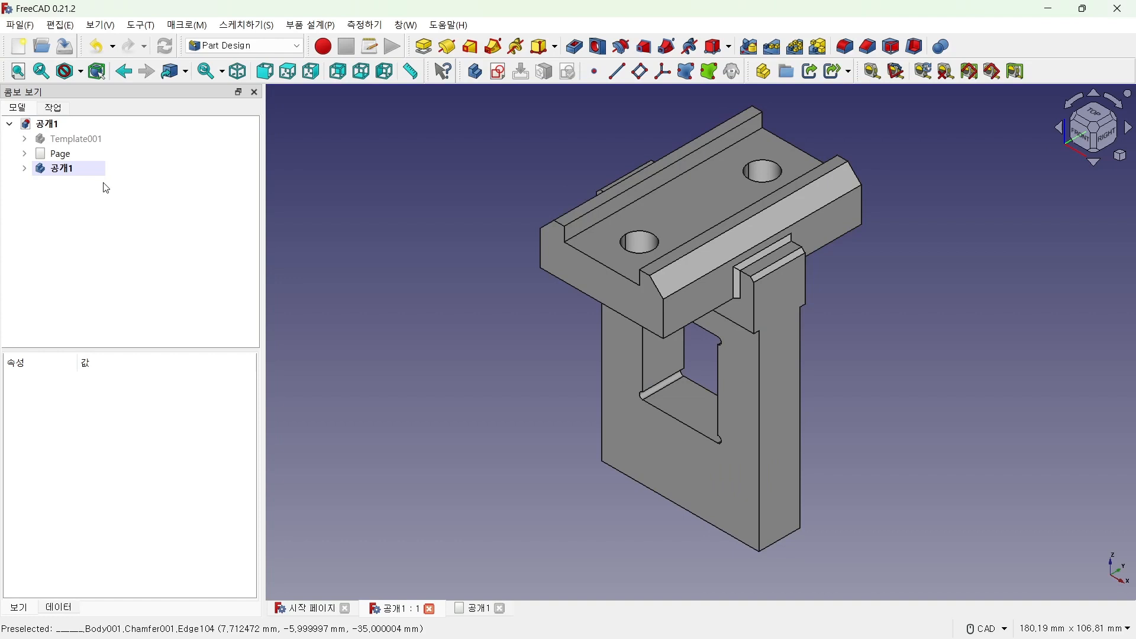
double_click(62, 155)
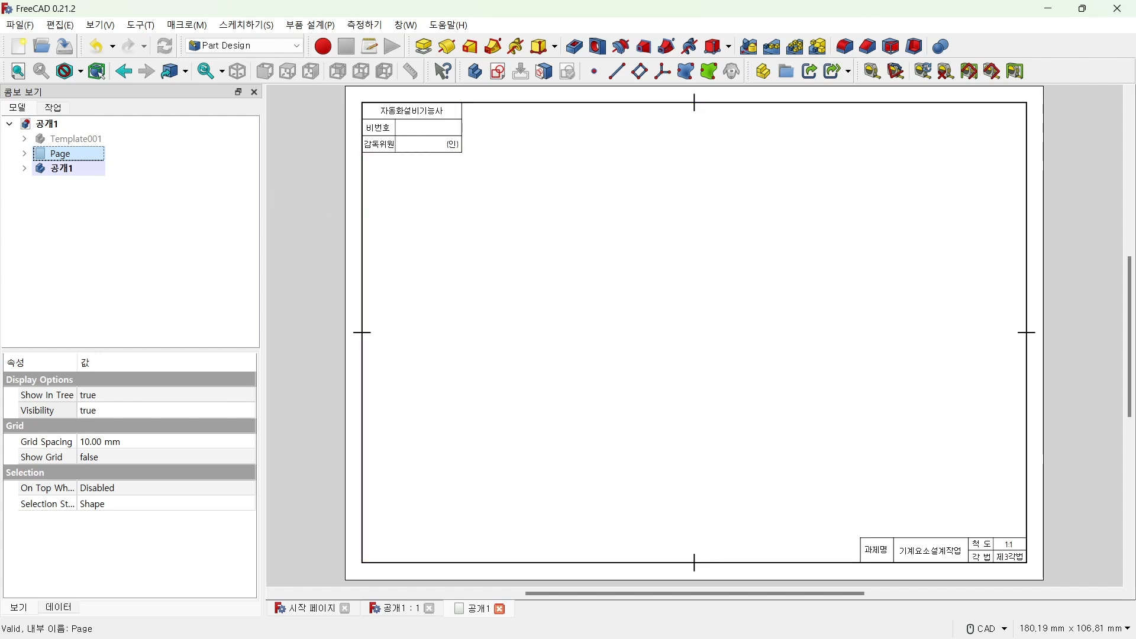
key(alt+Tab)
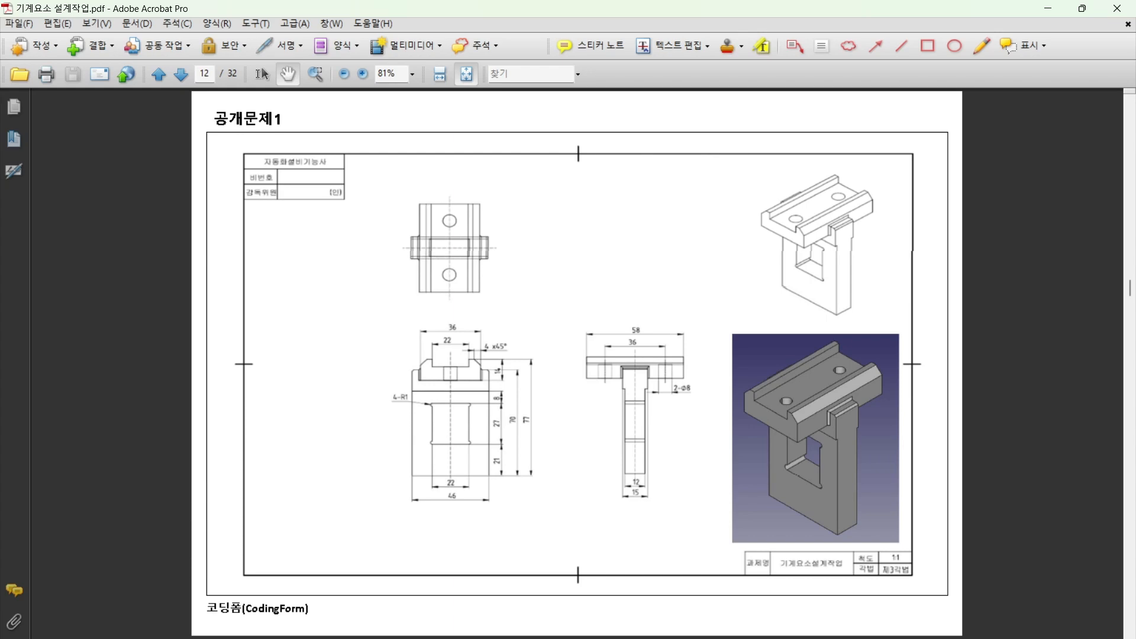
key(alt+Tab)
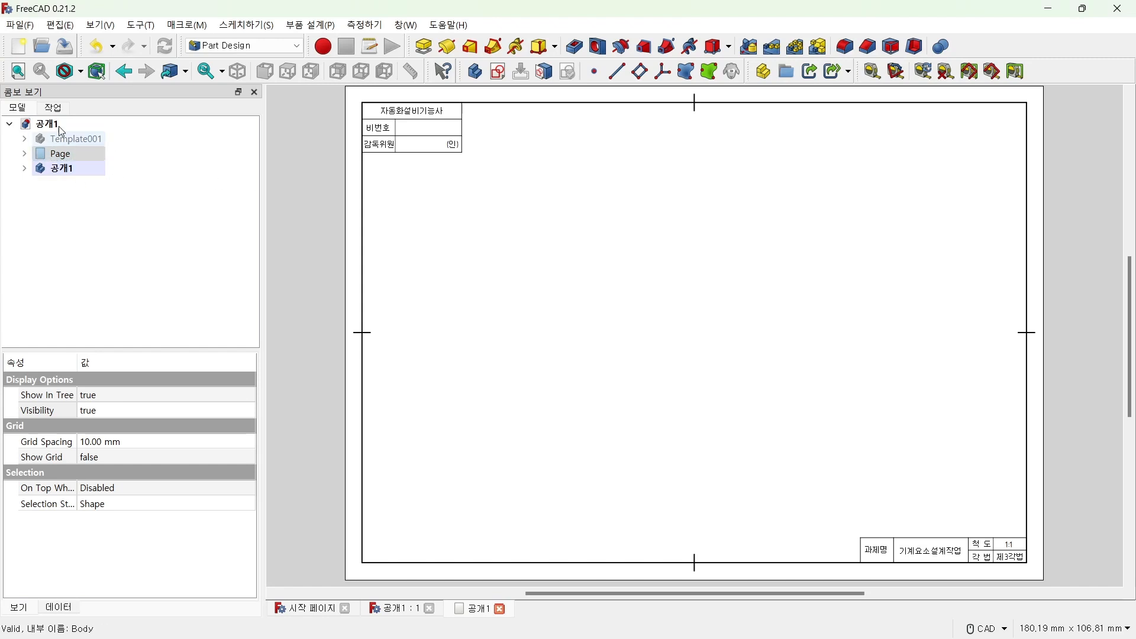
Change to the TechDraw workbench and fit the whole drawing sheet in the view.
click(232, 52)
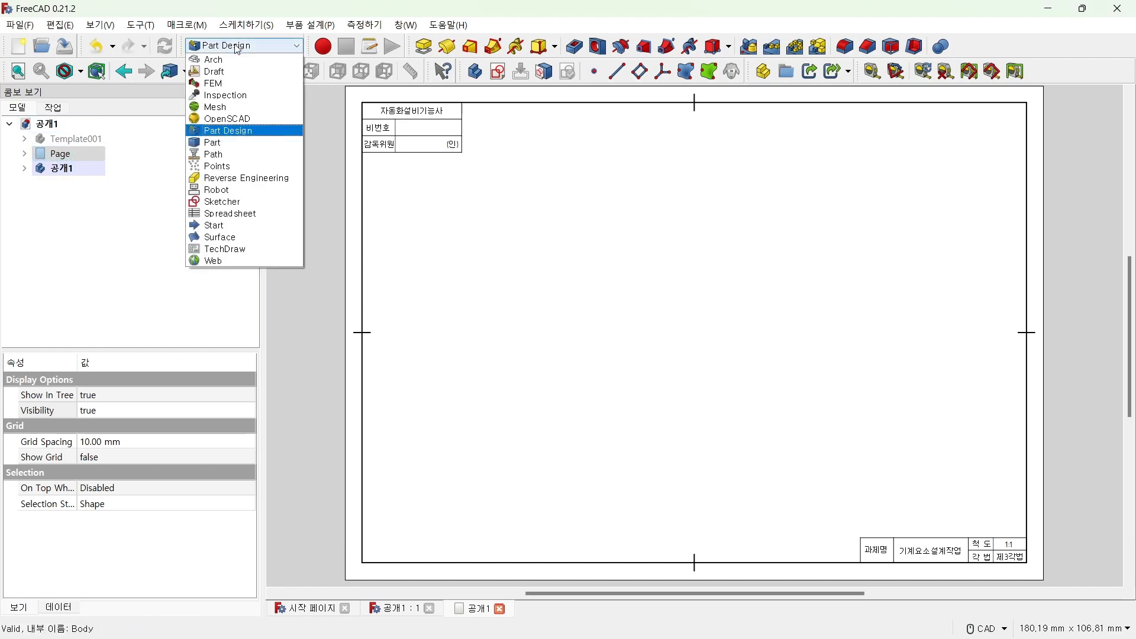
click(244, 251)
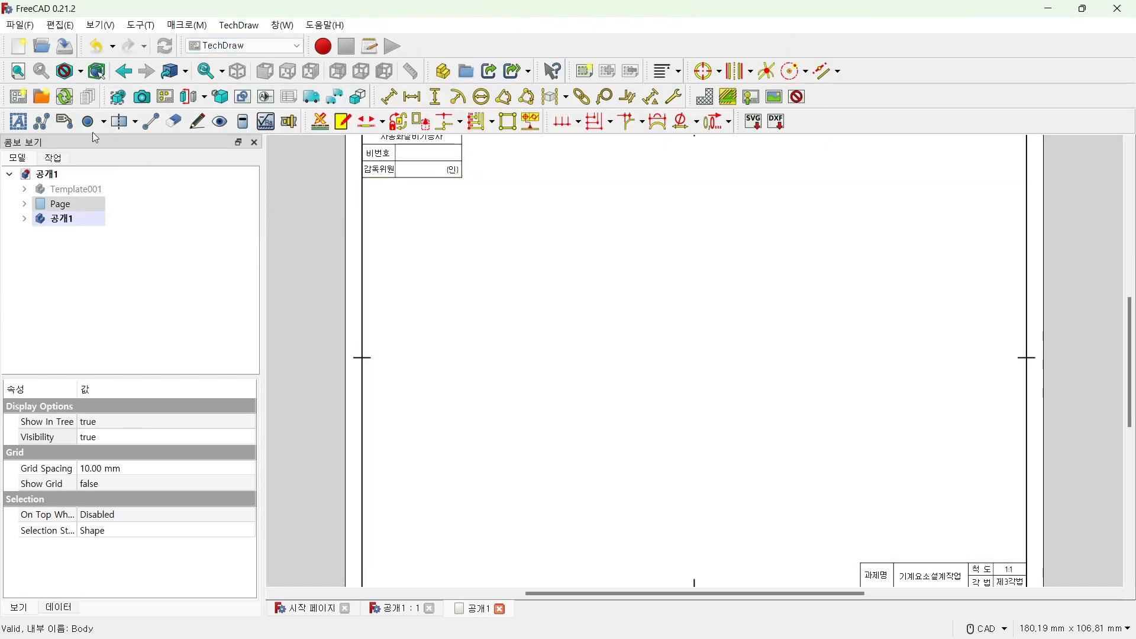
click(19, 71)
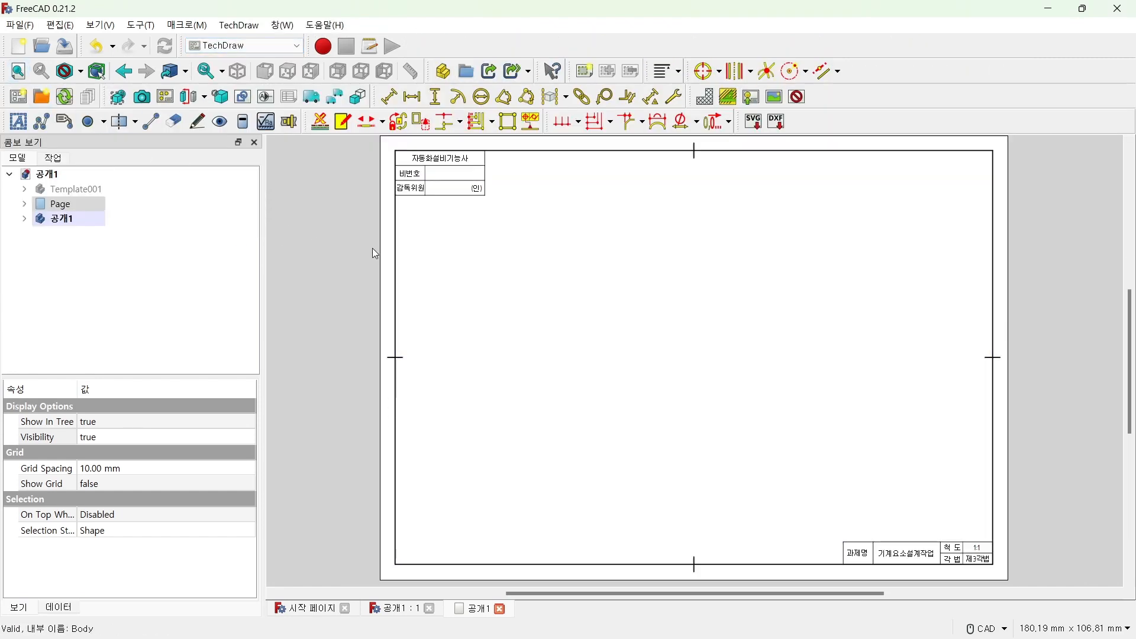
List the objects contained in Page and turn on the view frames on the sheet.
click(24, 203)
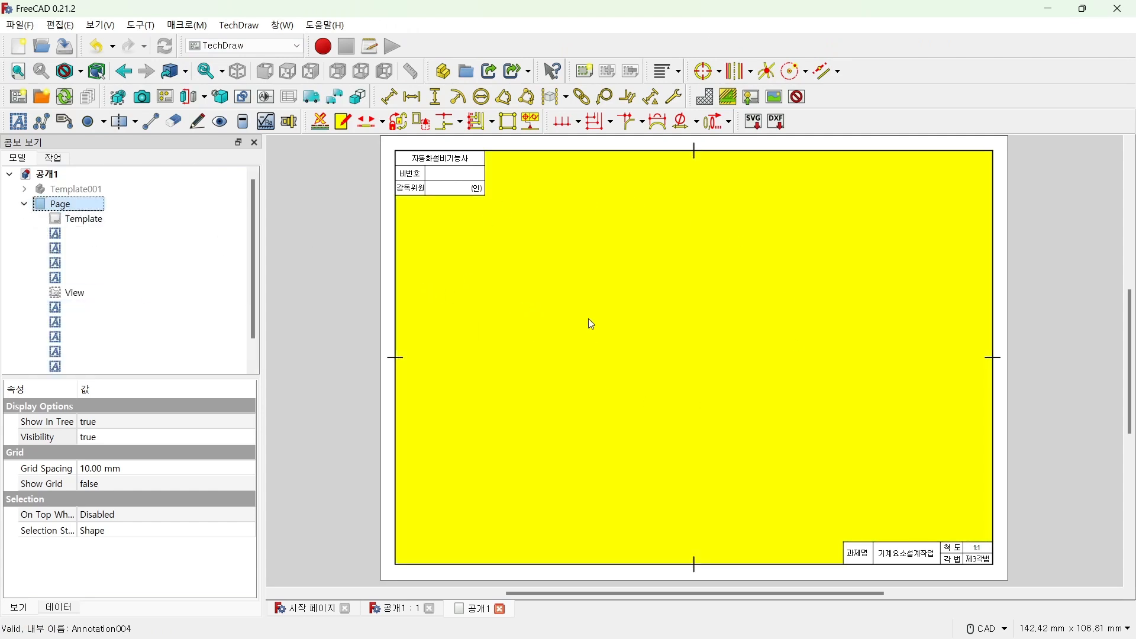
right_click(594, 286)
click(633, 293)
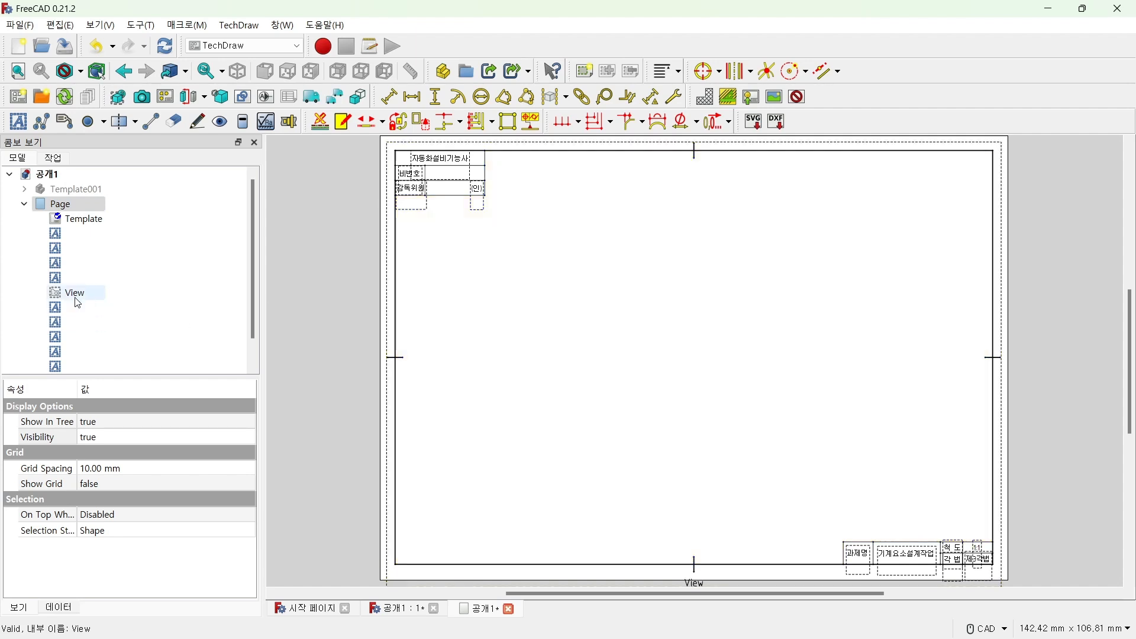
Hide the sheet's border object View and show it again.
click(74, 294)
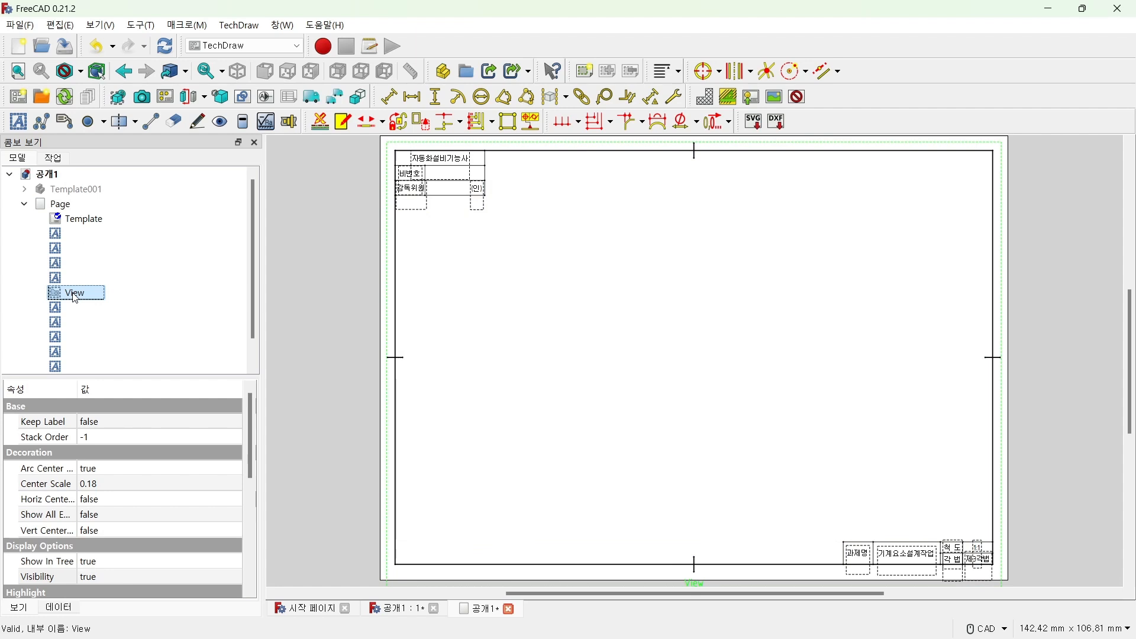
key(space)
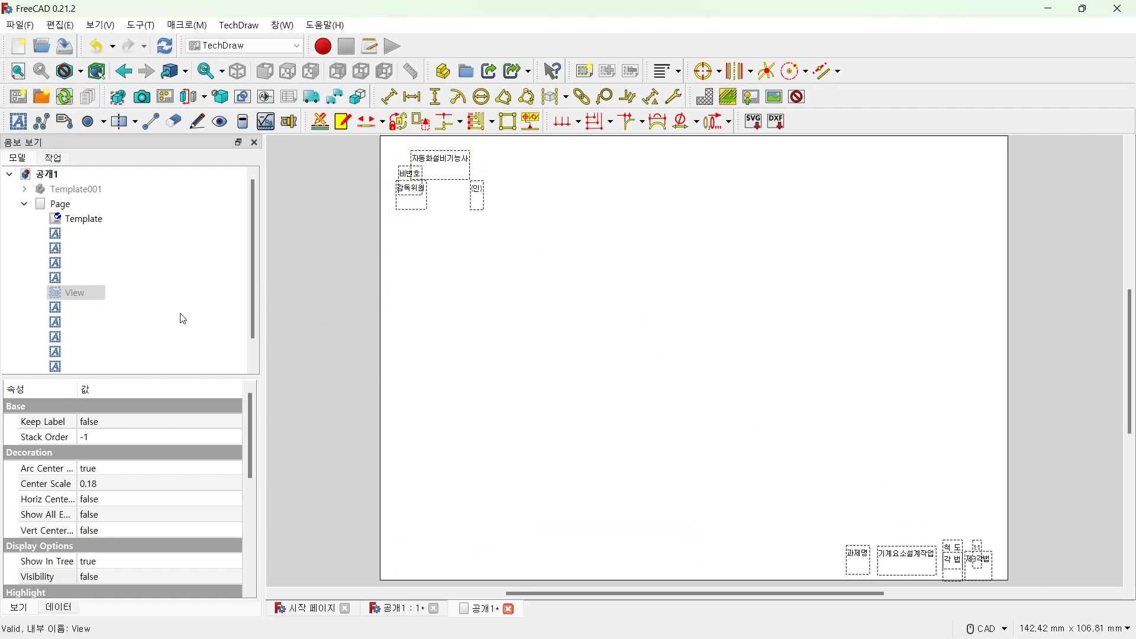
click(79, 294)
key(space)
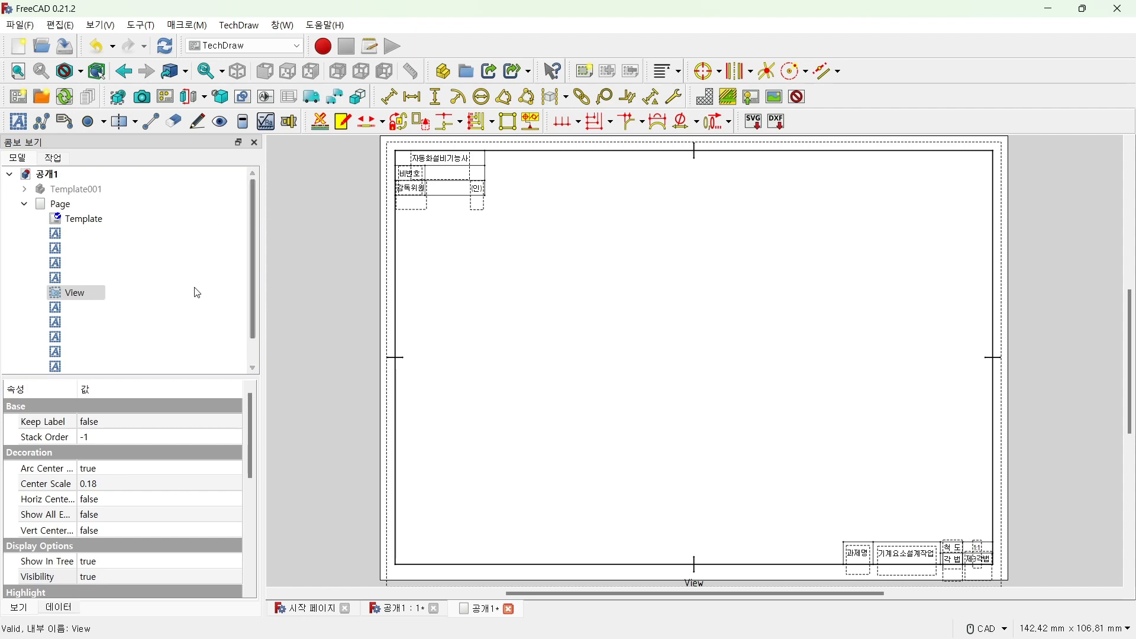
Bring up the 3D view of the 공개1 body and collapse the contents of Page.
click(409, 611)
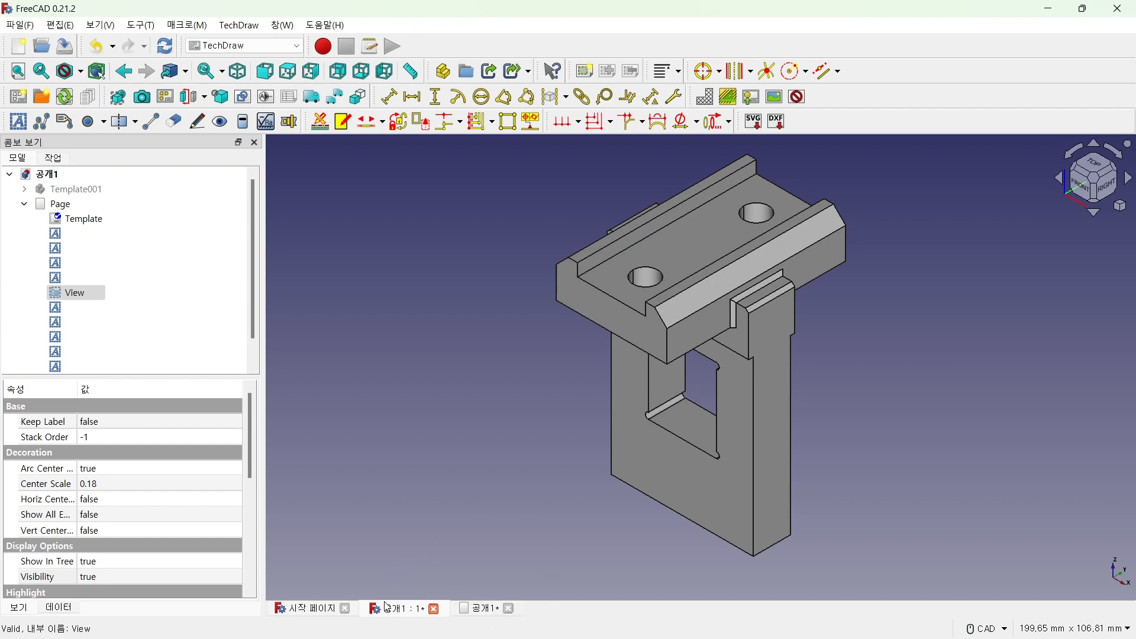
click(468, 610)
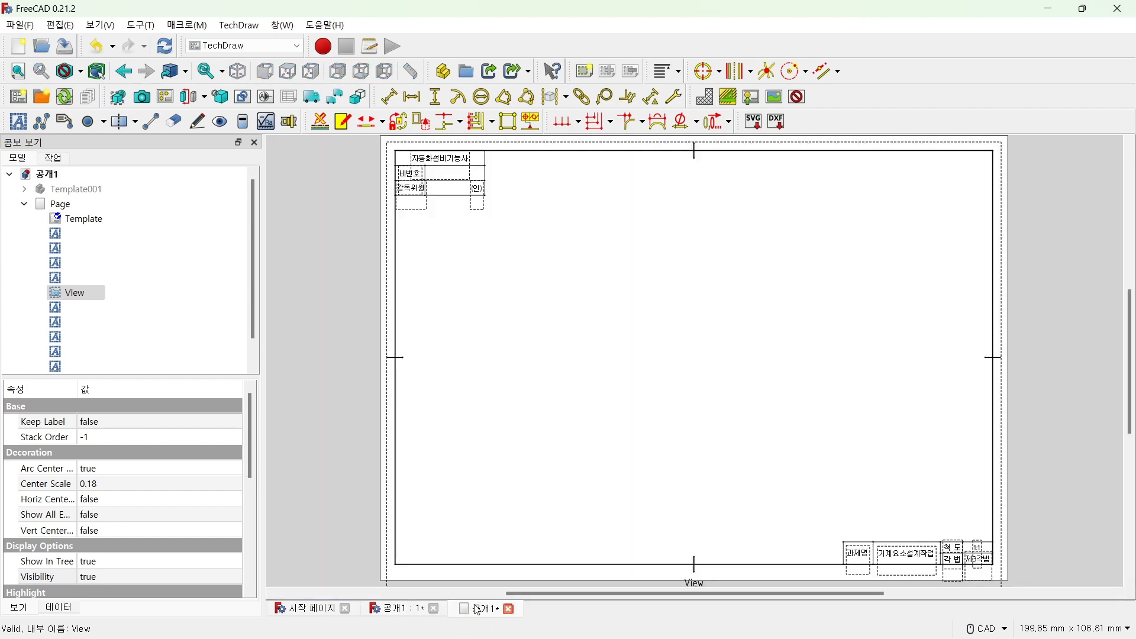
click(25, 205)
click(62, 224)
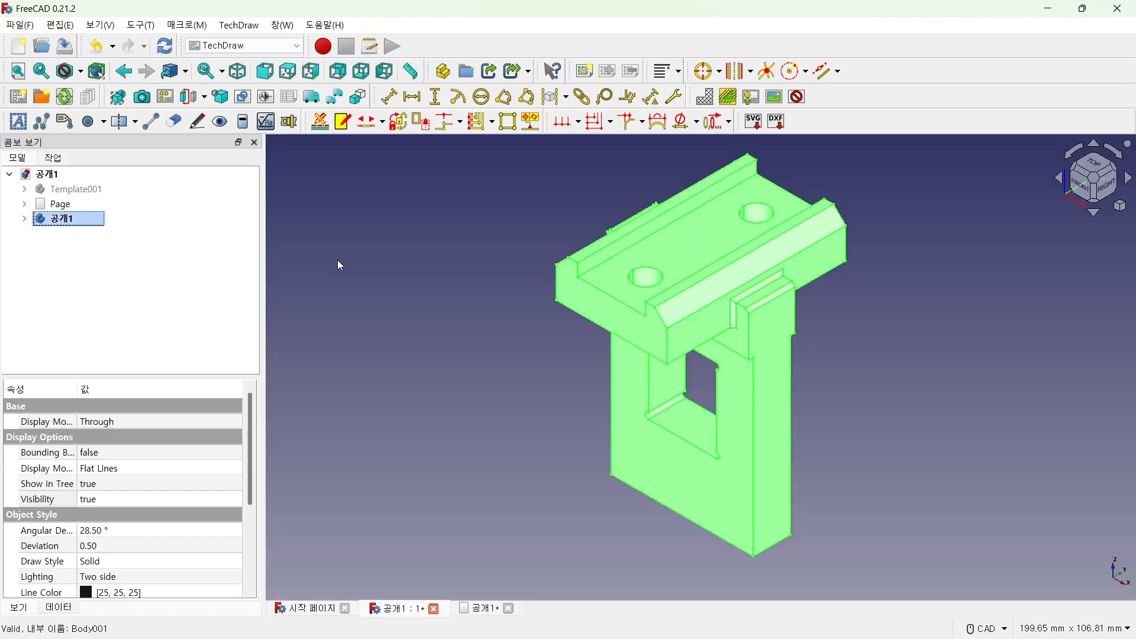
click(375, 266)
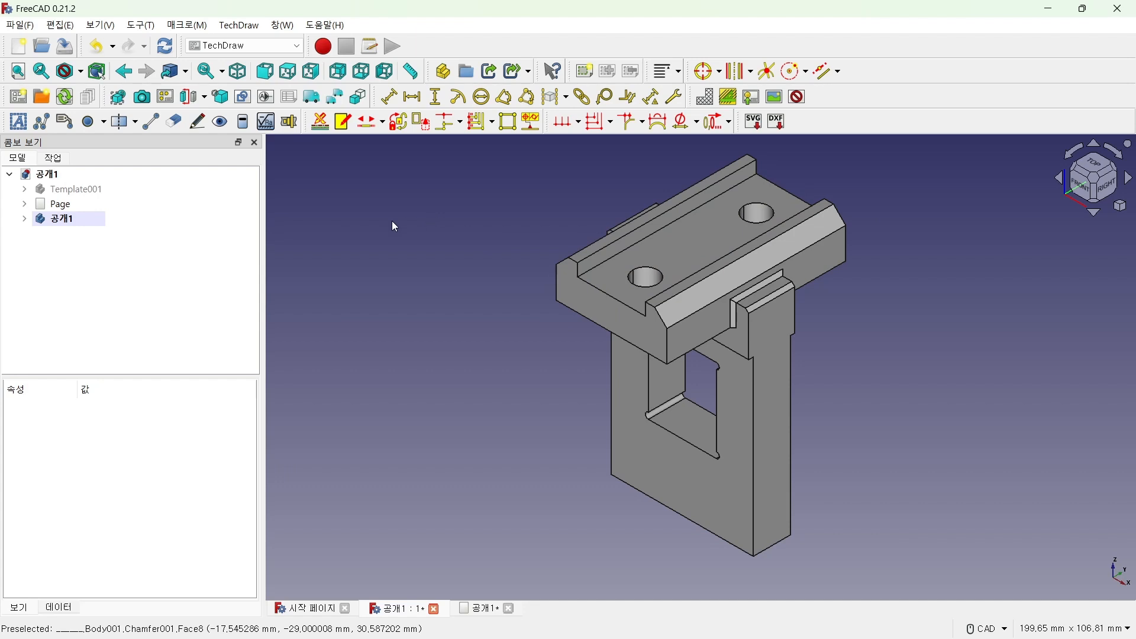
click(61, 221)
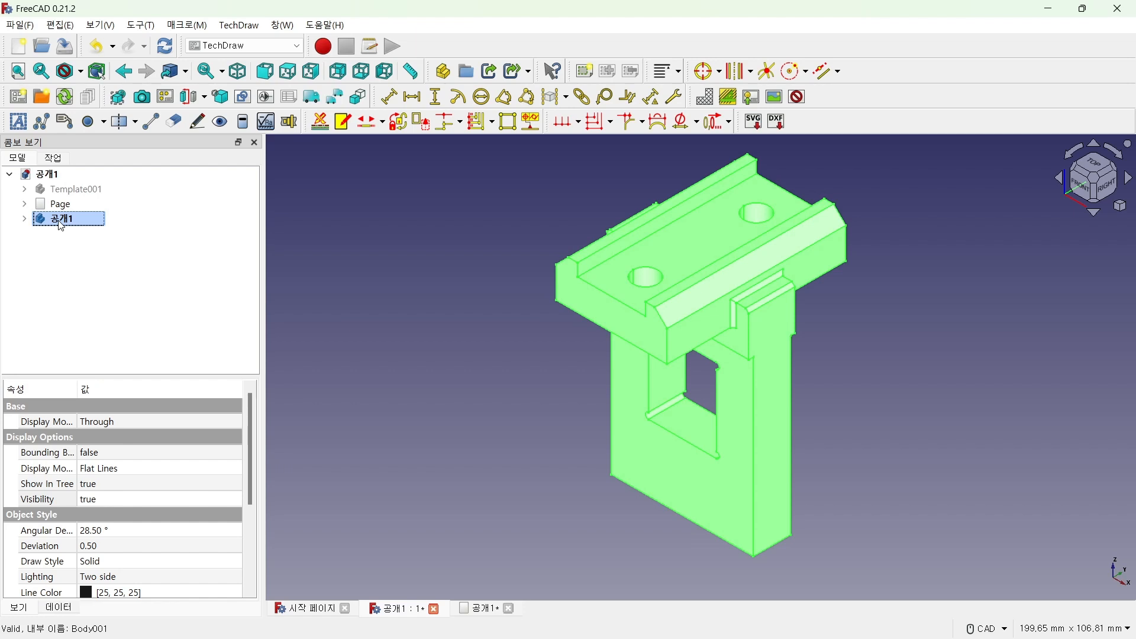
click(396, 230)
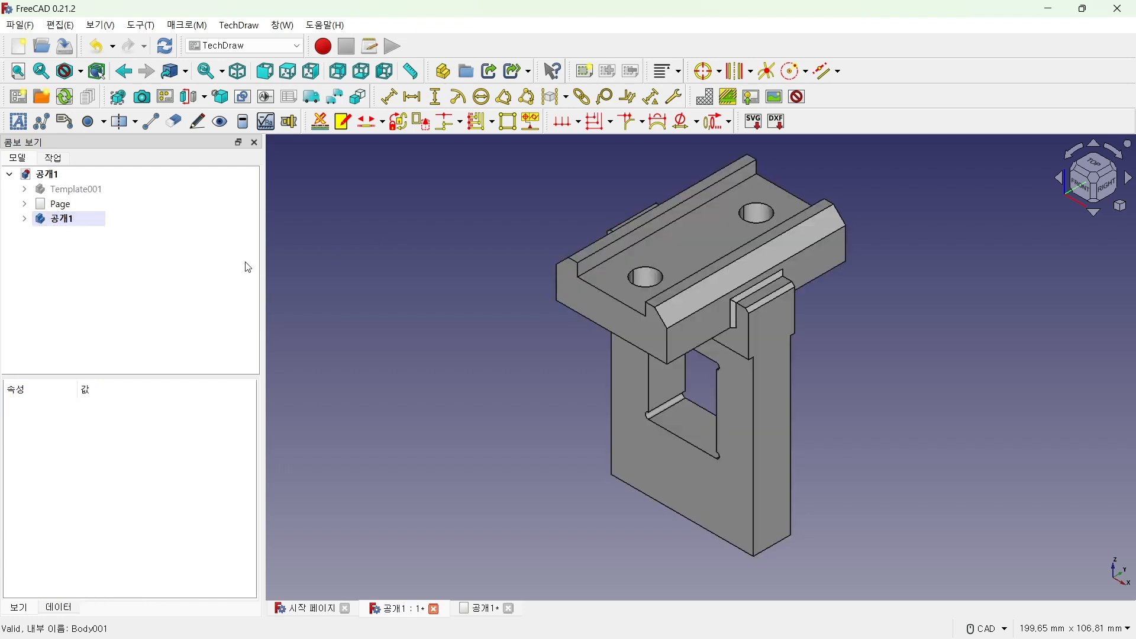
click(86, 225)
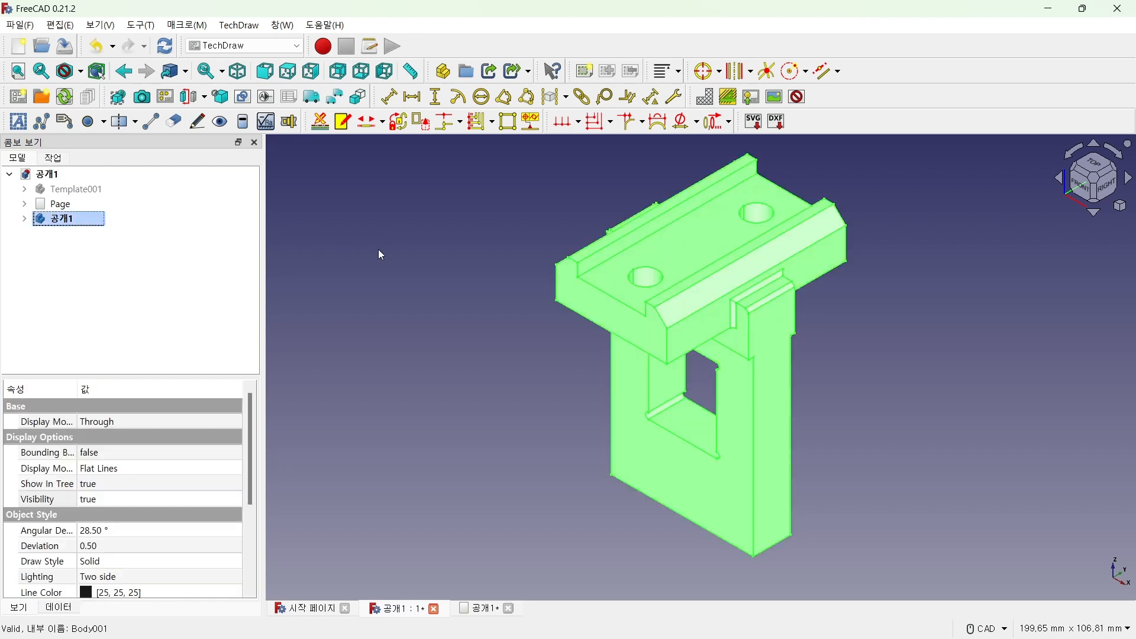
click(378, 250)
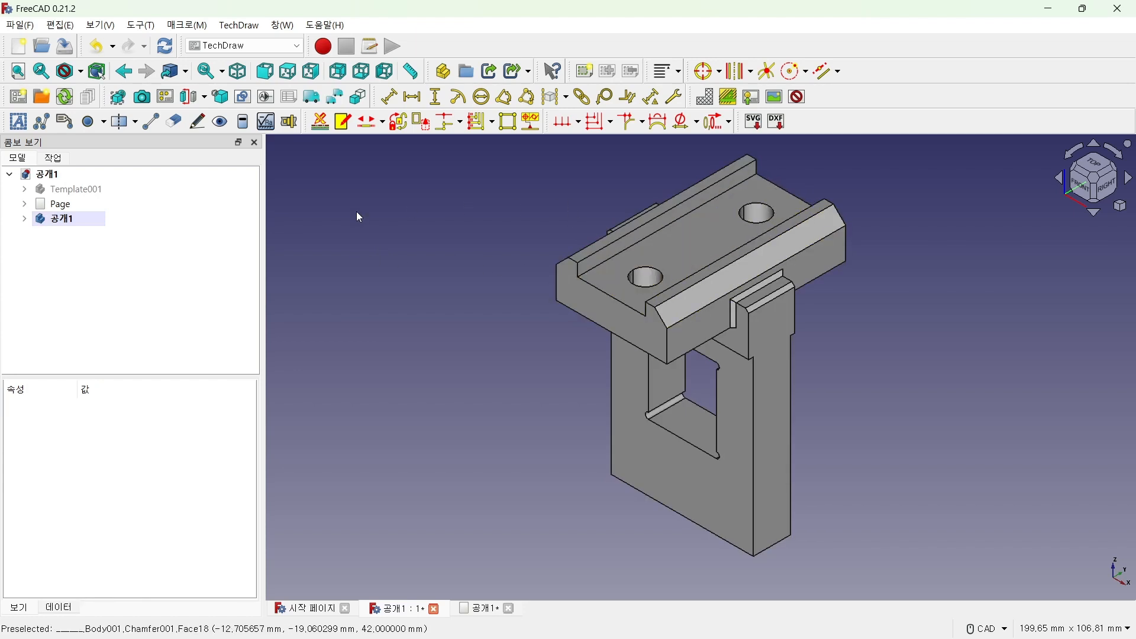
Insert a drawing view of the 공개1 body in its isometric orientation and display the sheet.
click(66, 220)
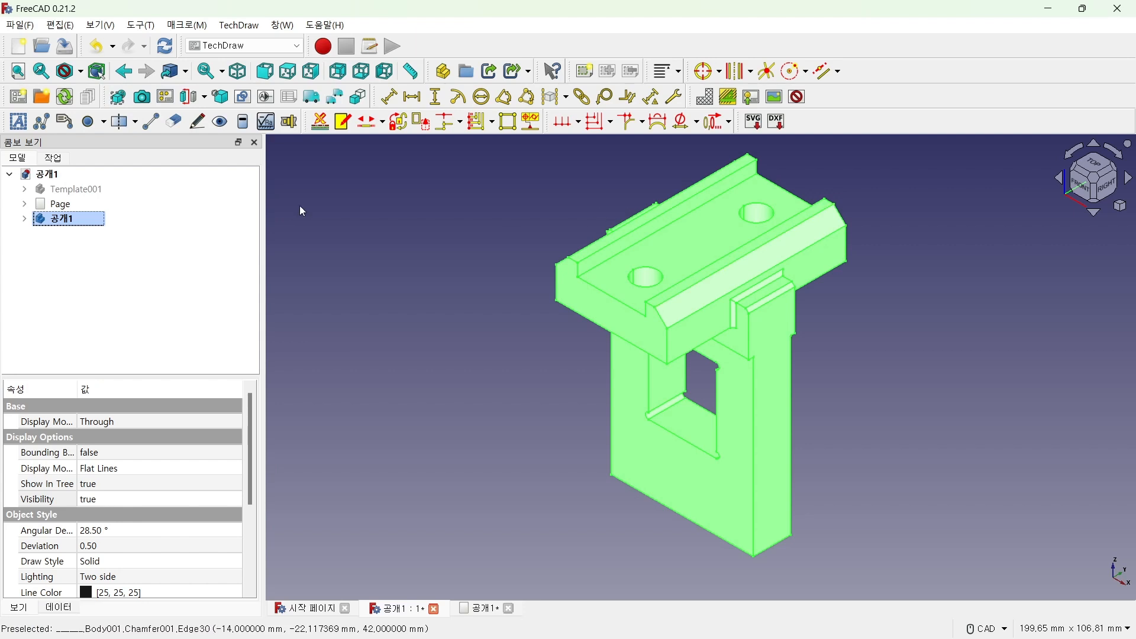
click(117, 101)
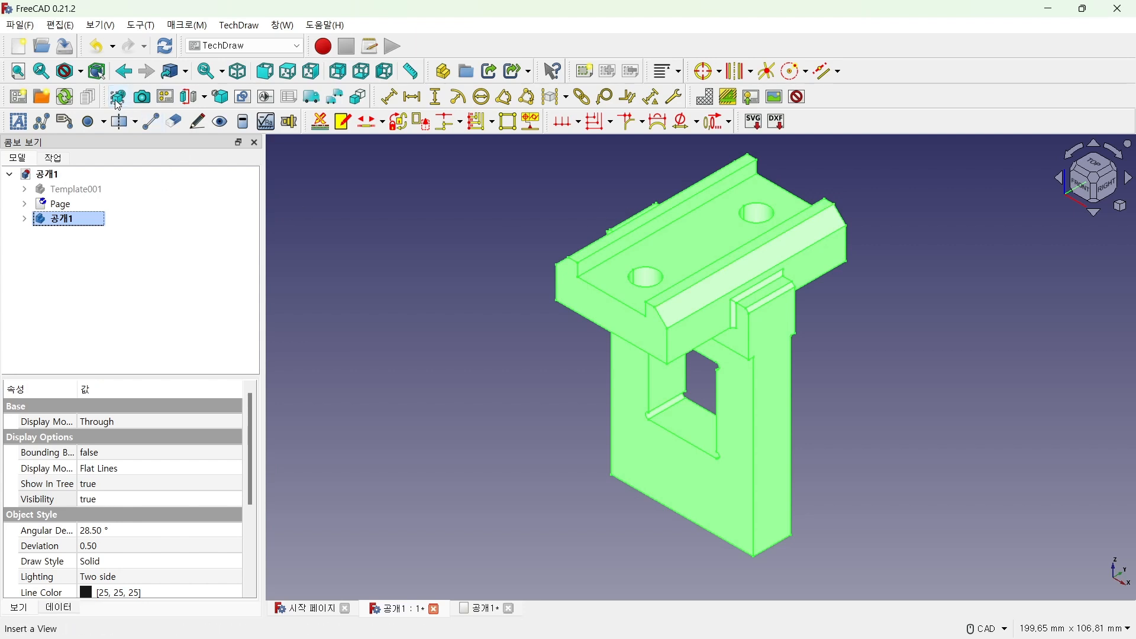
click(482, 608)
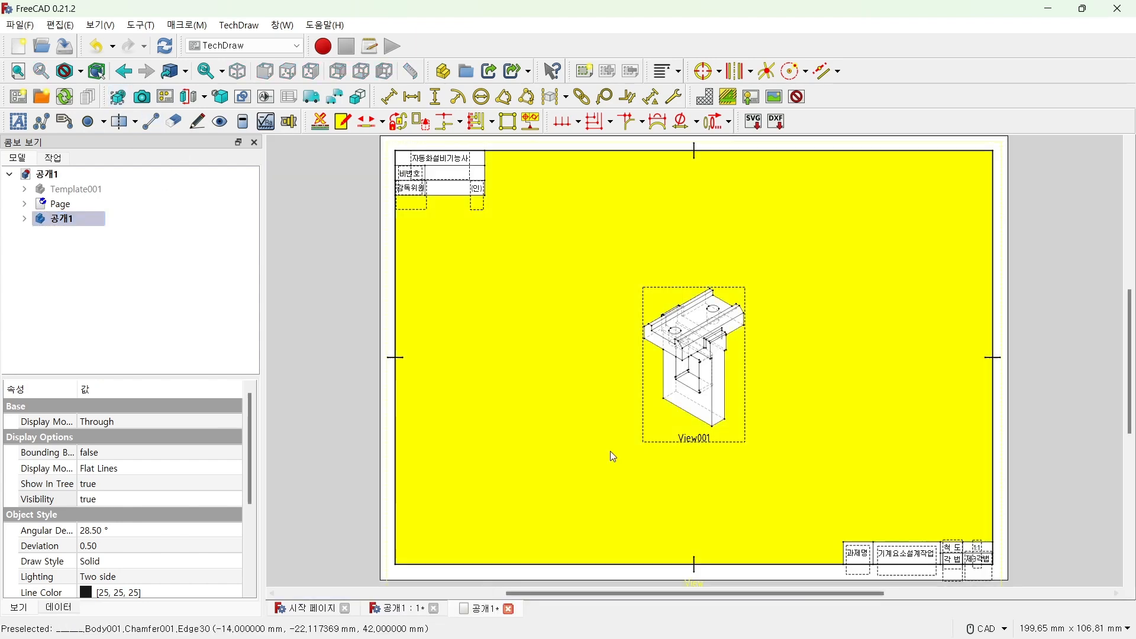
Move the isometric view into the upper-right area of the drawing sheet, inside the border.
mouse_move(701, 439)
mouse_down()
mouse_move(861, 340)
mouse_move(913, 324)
mouse_up()
click(491, 459)
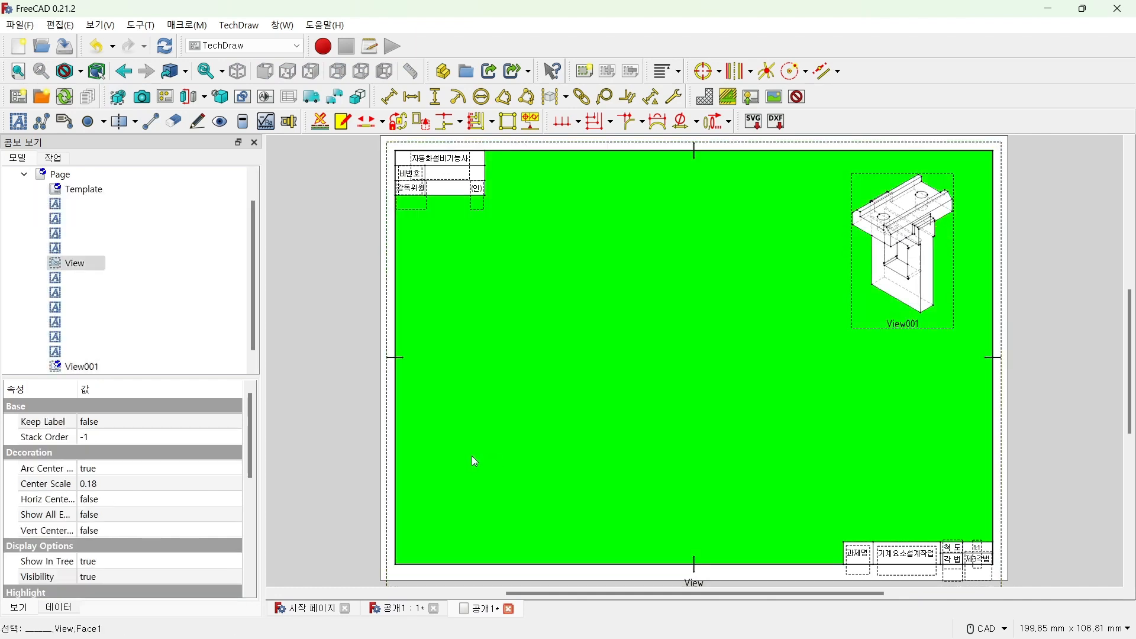
click(310, 401)
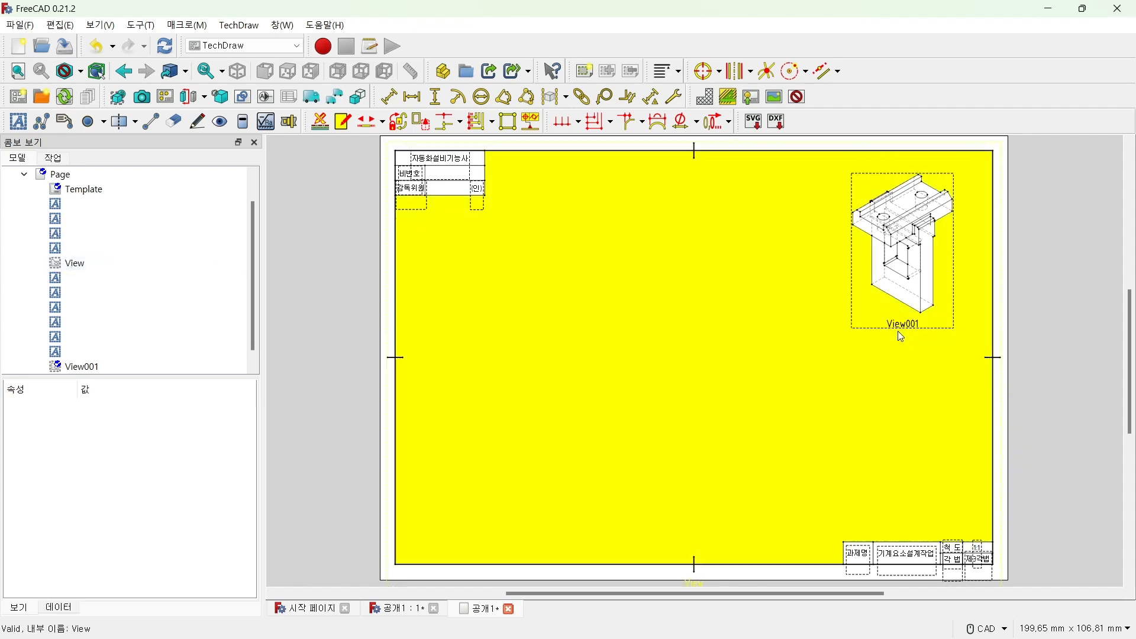
drag(898, 332, 918, 323)
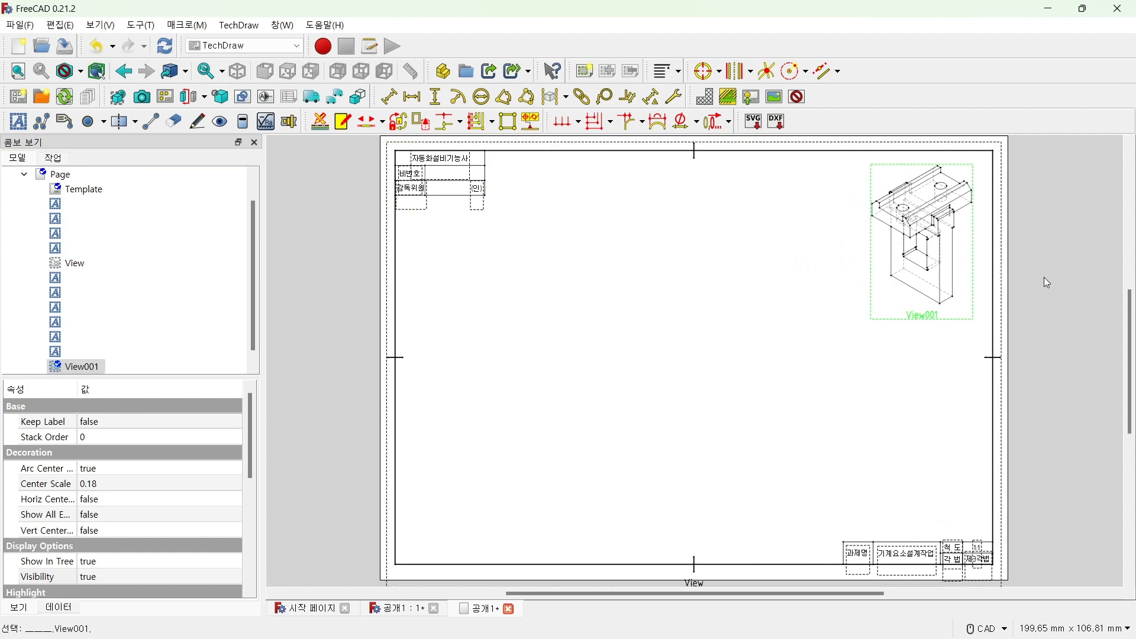
mouse_move(920, 321)
mouse_down()
mouse_move(921, 330)
mouse_move(900, 330)
mouse_up()
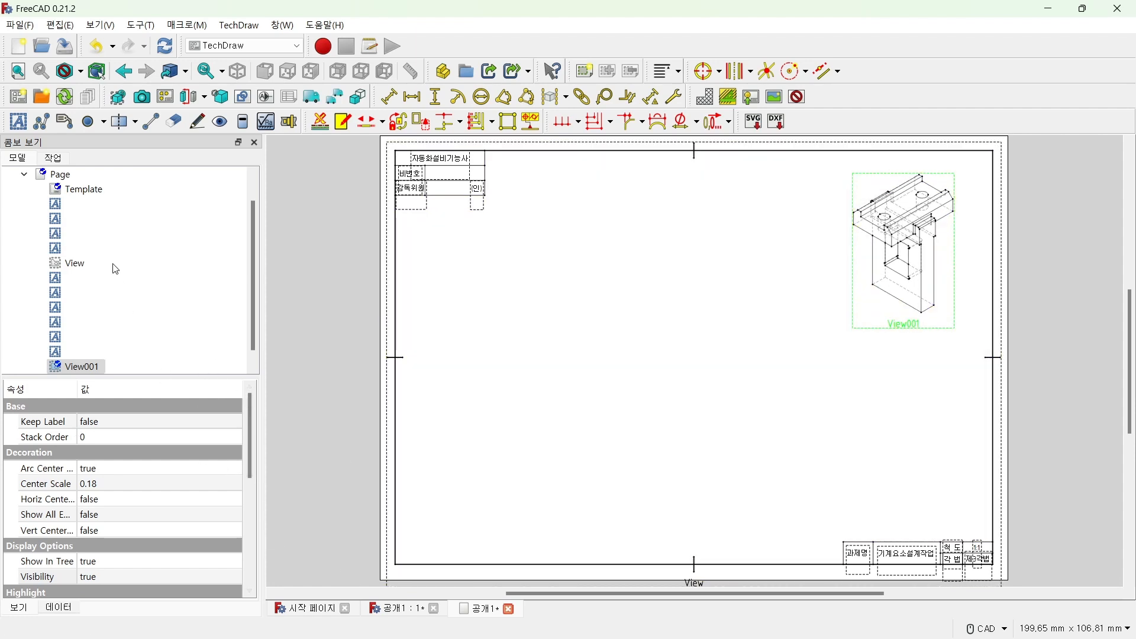
Orient the 공개1 body to the front and insert its front view on the sheet.
scroll(109, 258, down, 1)
double_click(74, 367)
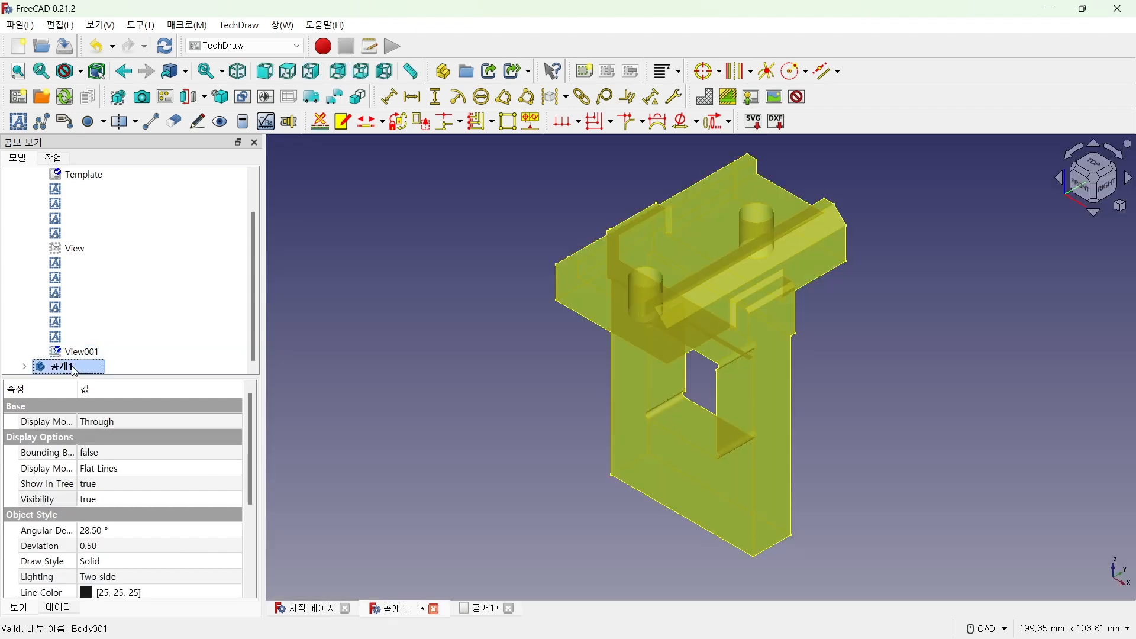
click(265, 74)
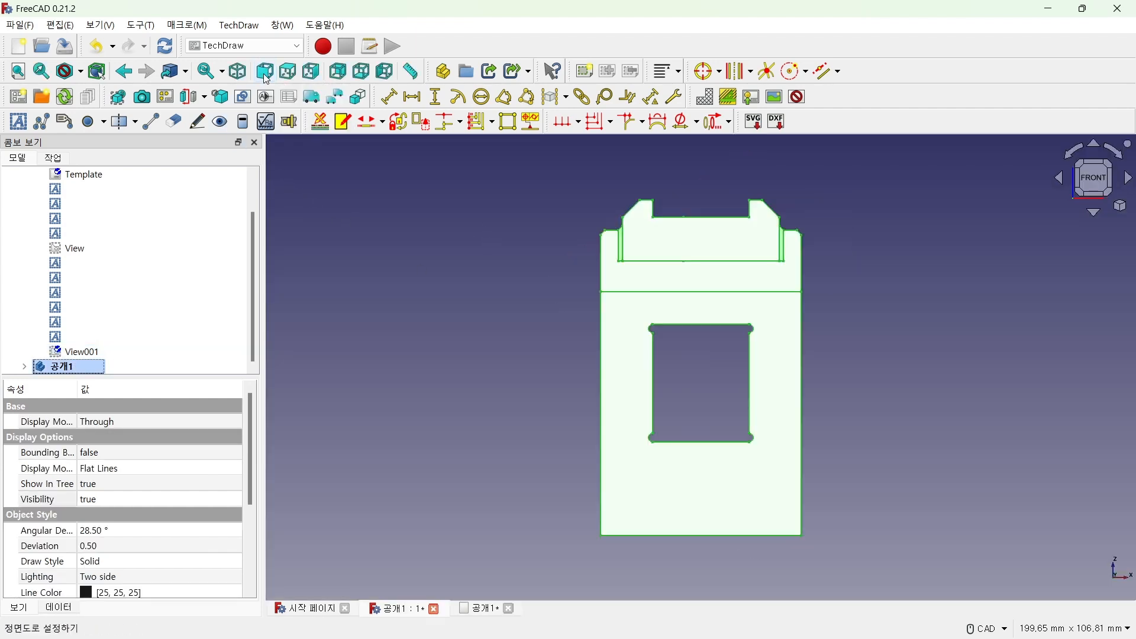
click(121, 97)
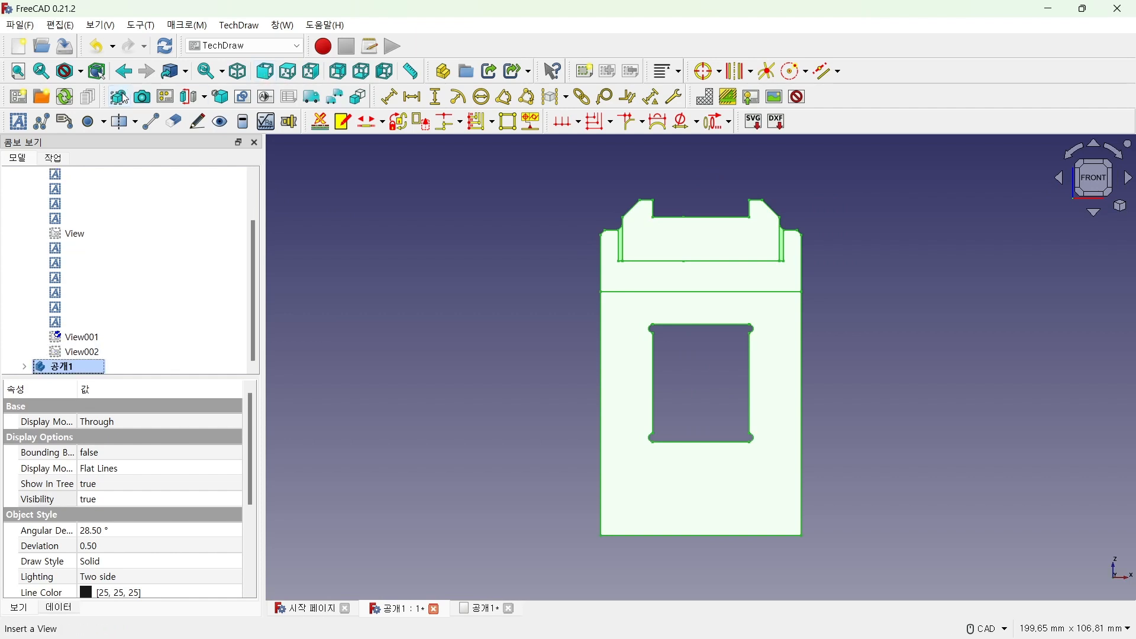
Insert the top and right-side views of the 공개1 body and return to the drawing sheet.
click(290, 72)
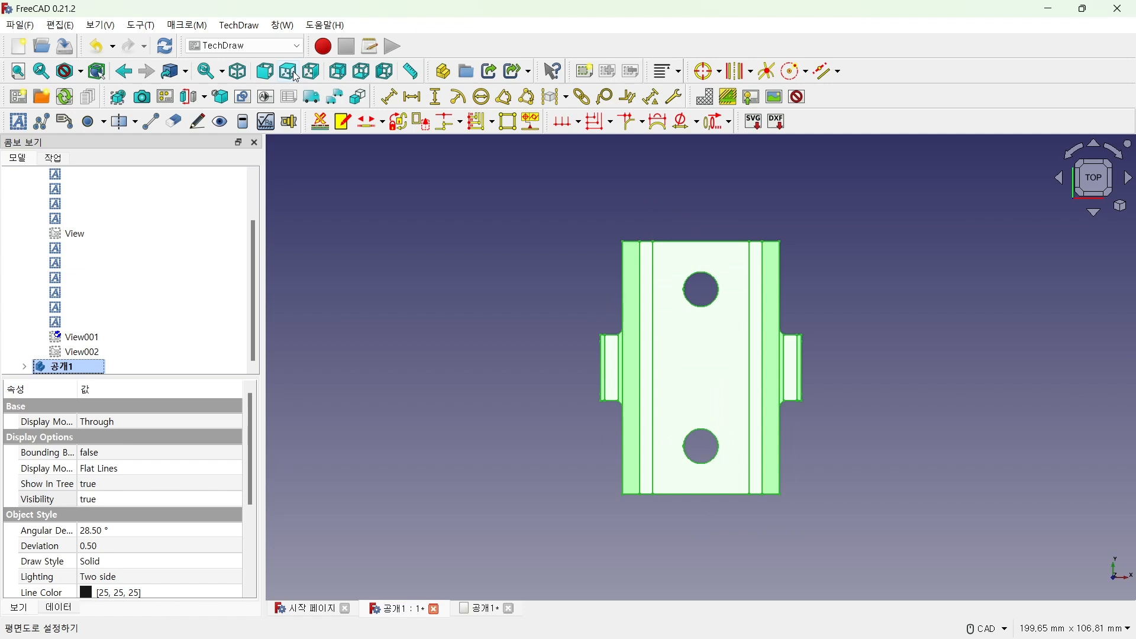
click(131, 98)
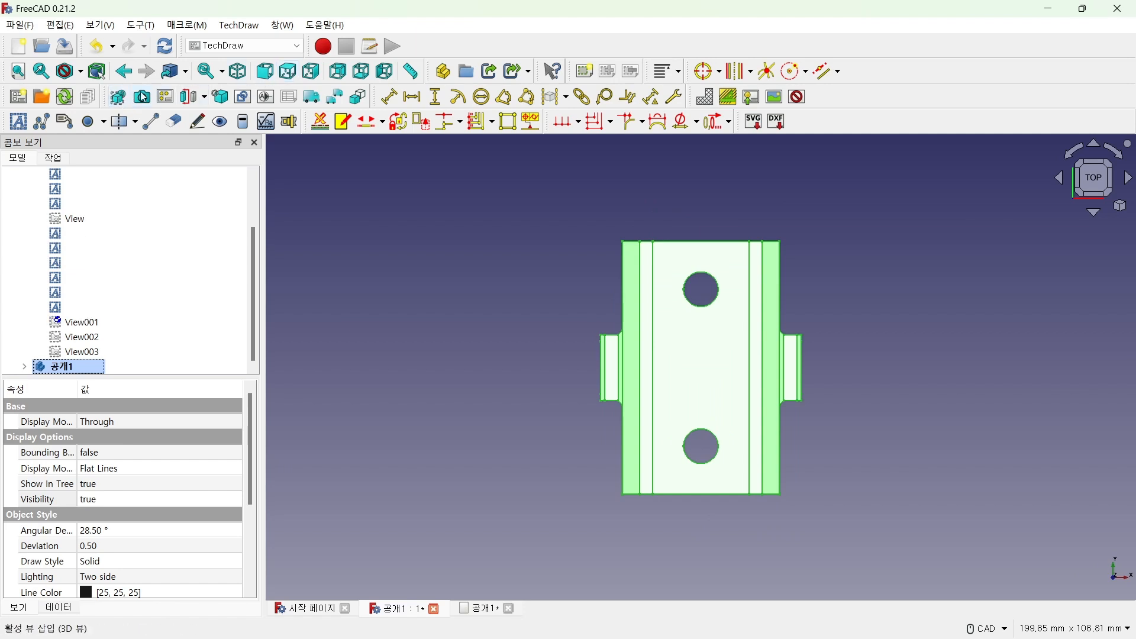
click(312, 71)
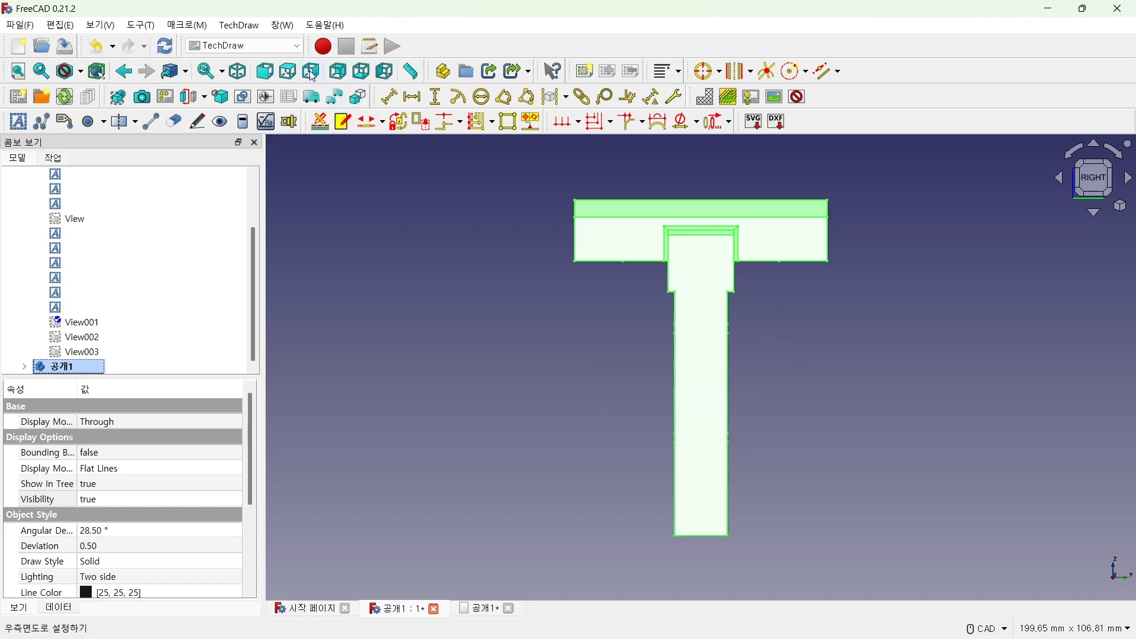
click(121, 99)
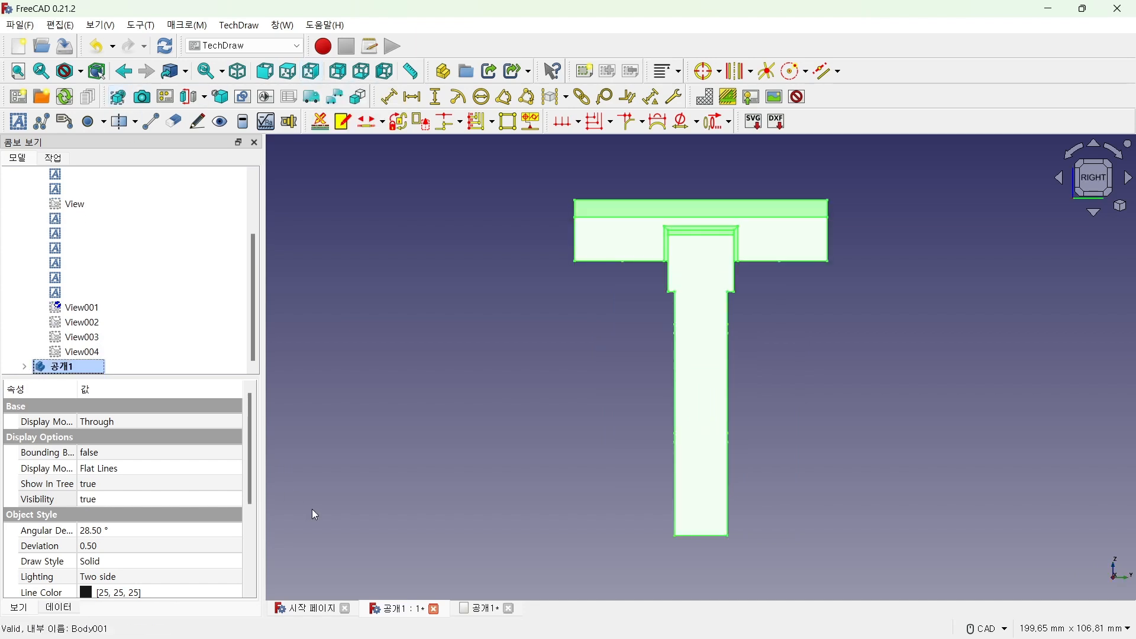
click(477, 610)
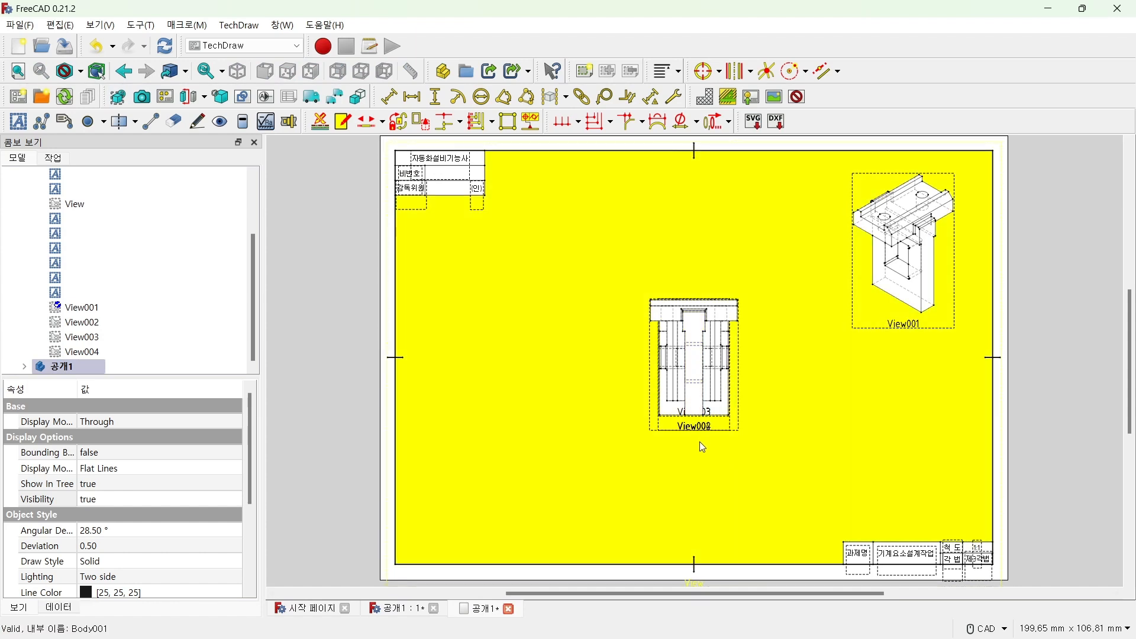
Arrange the overlapping views on the sheet, with the top view above the front view and the right-side view to the front view's right.
click(709, 431)
drag(709, 431, 584, 331)
drag(696, 431, 588, 510)
drag(798, 463, 726, 505)
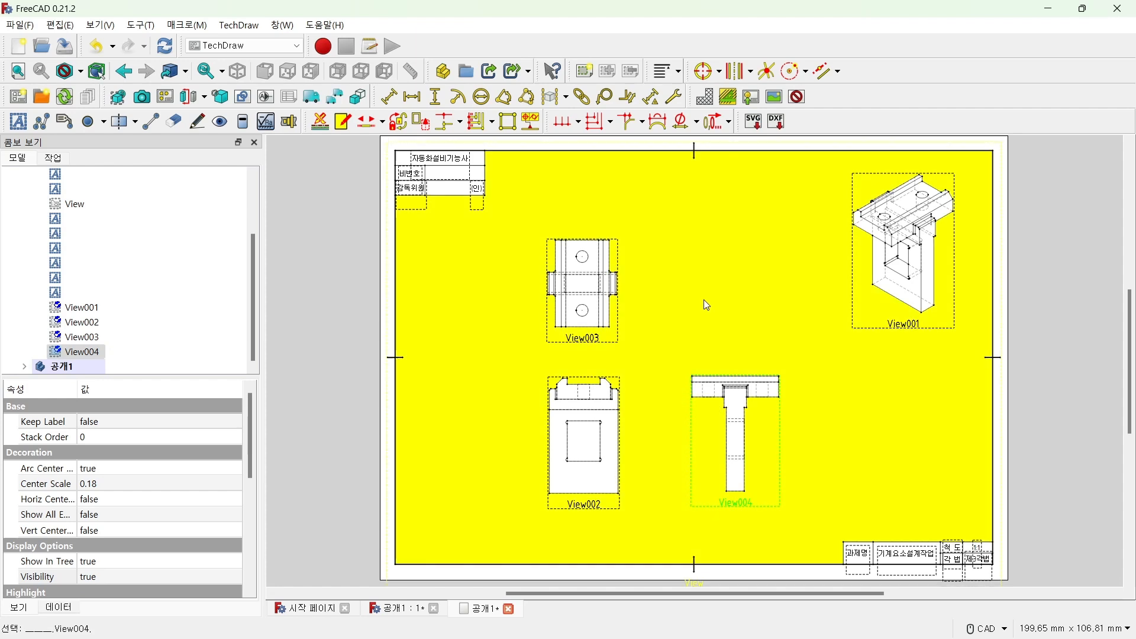
mouse_move(590, 349)
mouse_down()
mouse_move(588, 332)
mouse_move(574, 330)
mouse_move(589, 329)
mouse_up()
click(1036, 417)
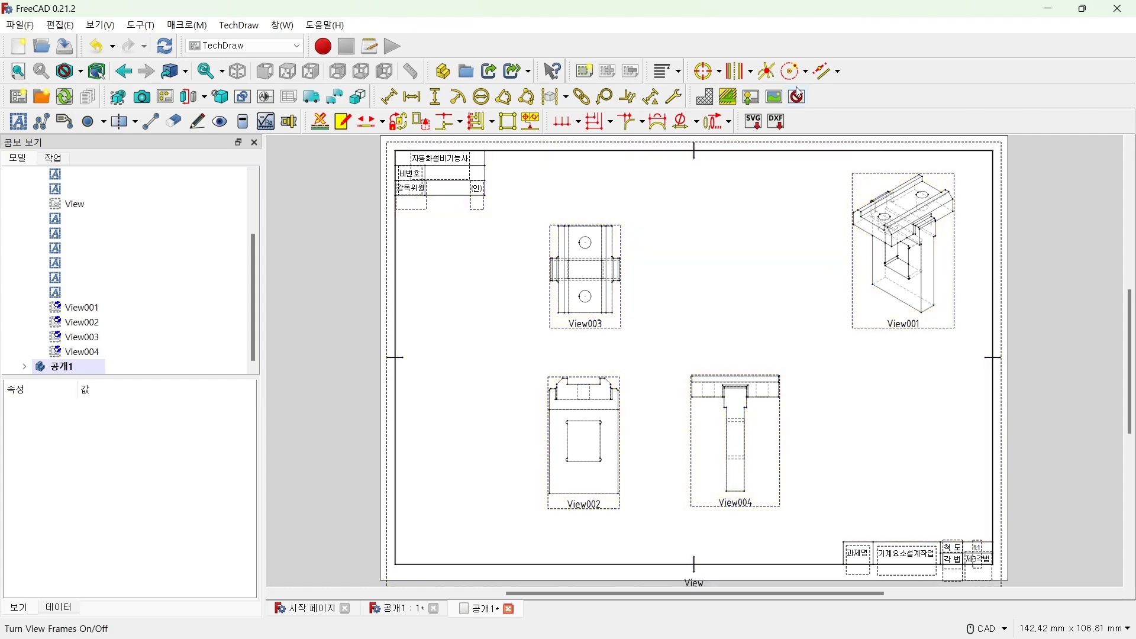
Hide the sheet's border and title-block line view (View), and turn the view frames back on.
click(799, 94)
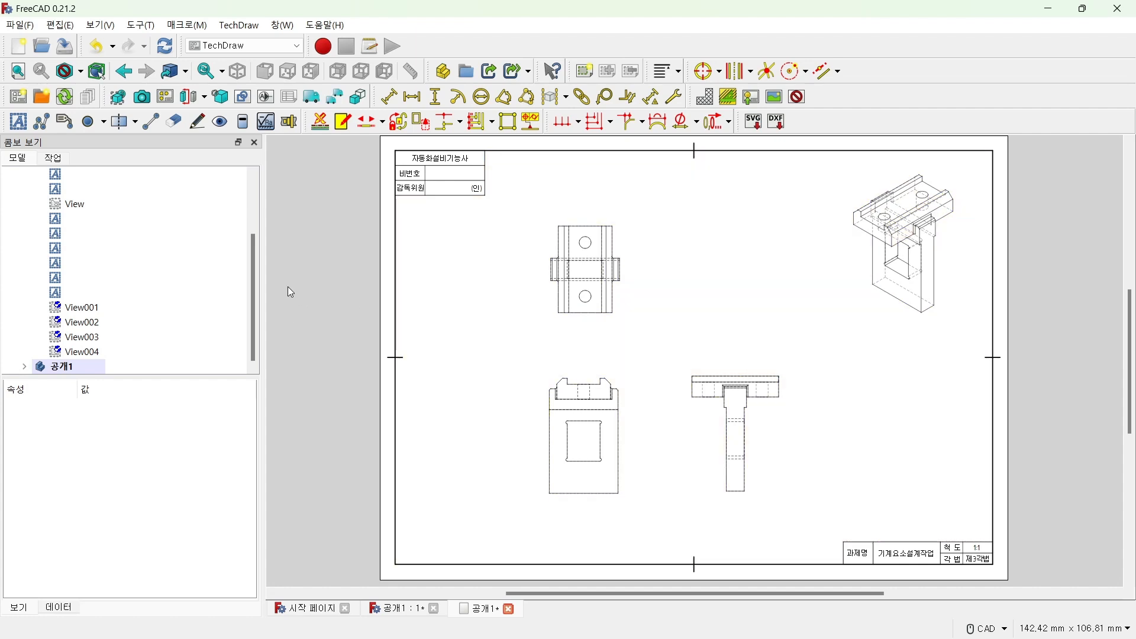
click(86, 205)
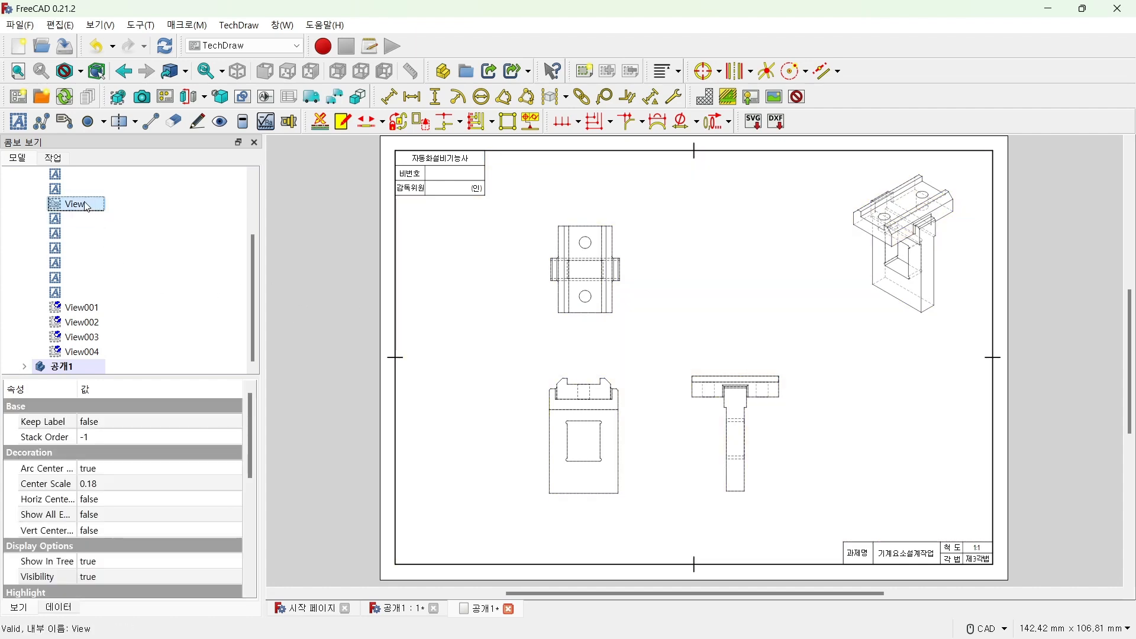
key(space)
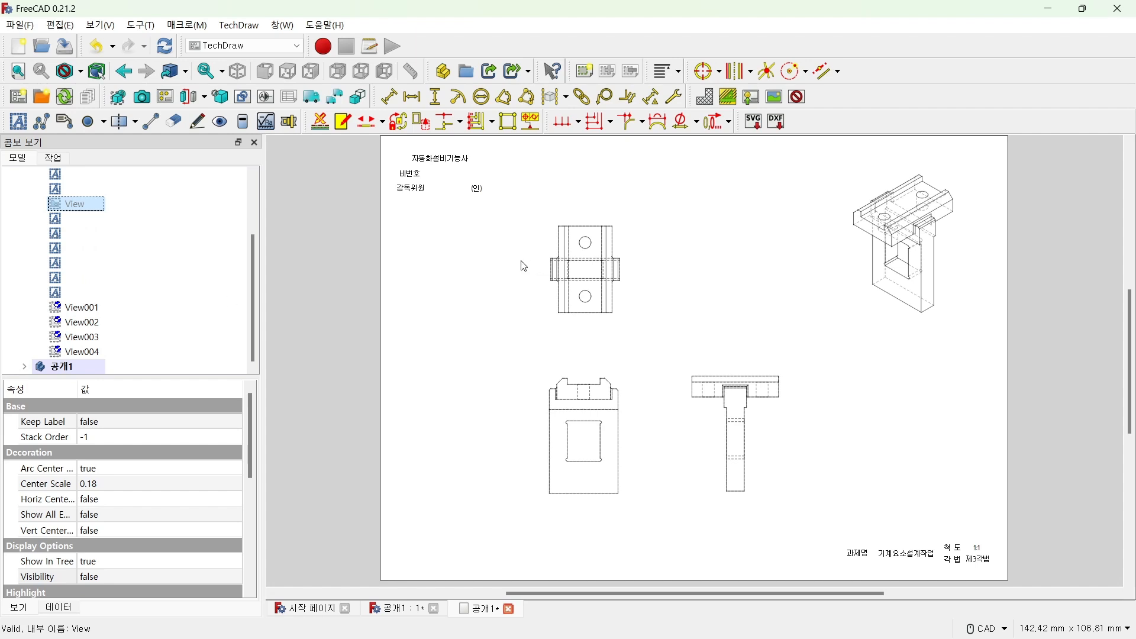
right_click(696, 260)
click(721, 265)
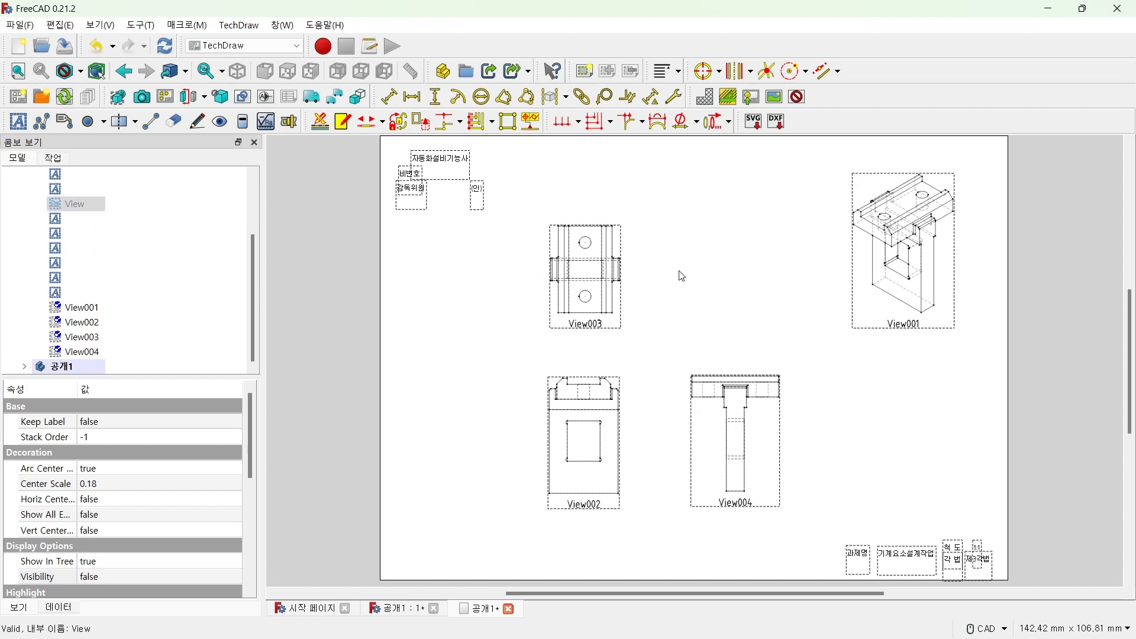
Set Hard Hidden to false for the isometric view and recompute the document.
click(906, 332)
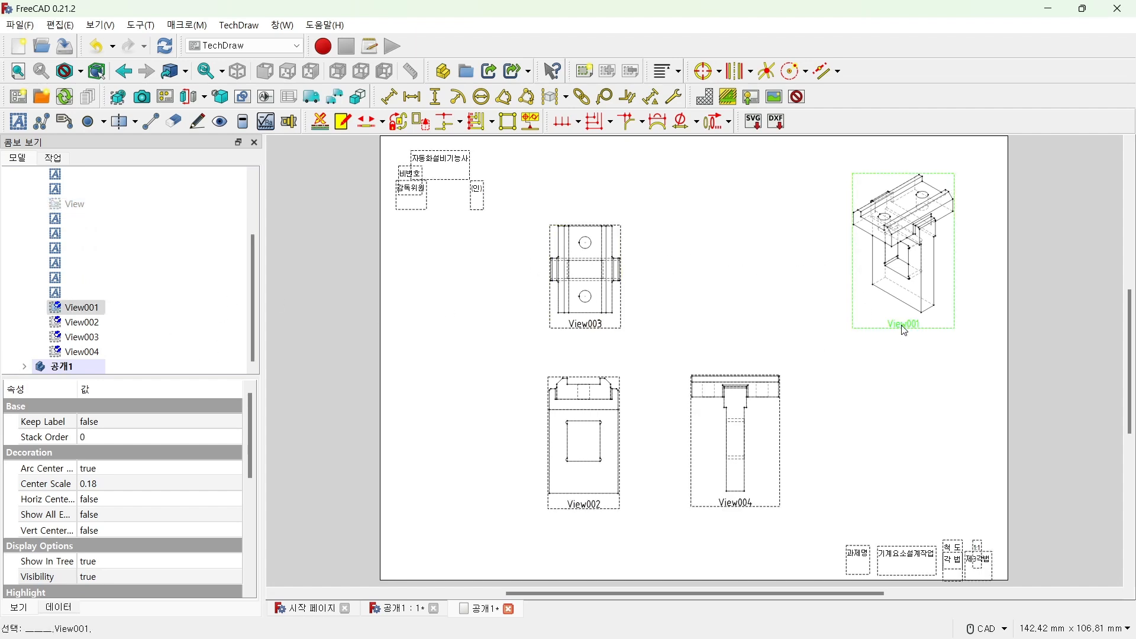
click(90, 311)
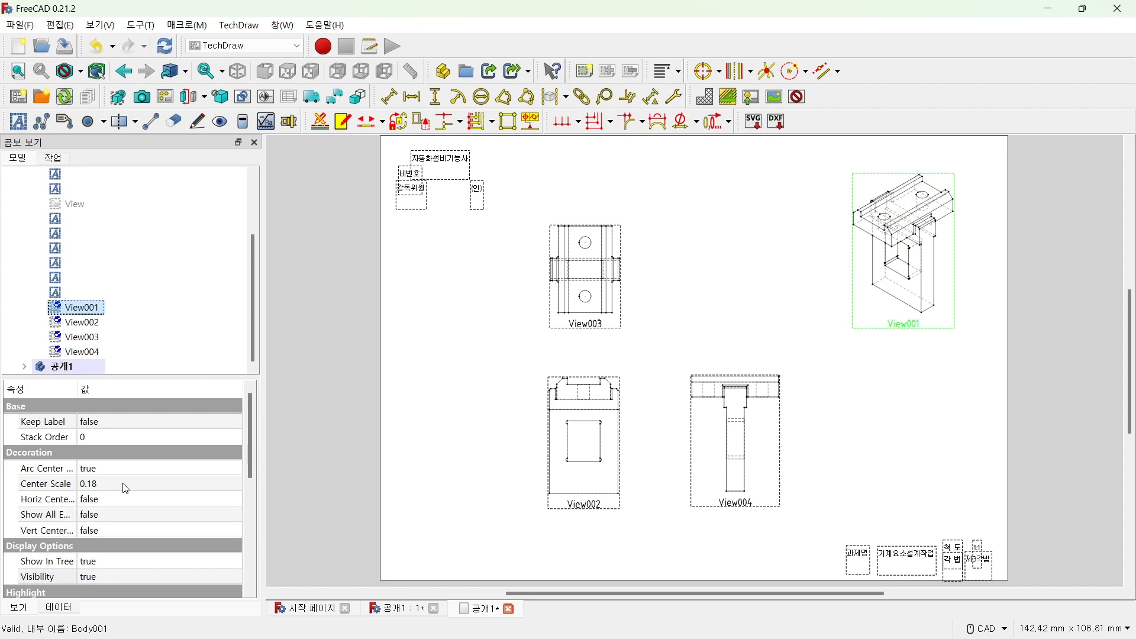
drag(81, 389, 114, 390)
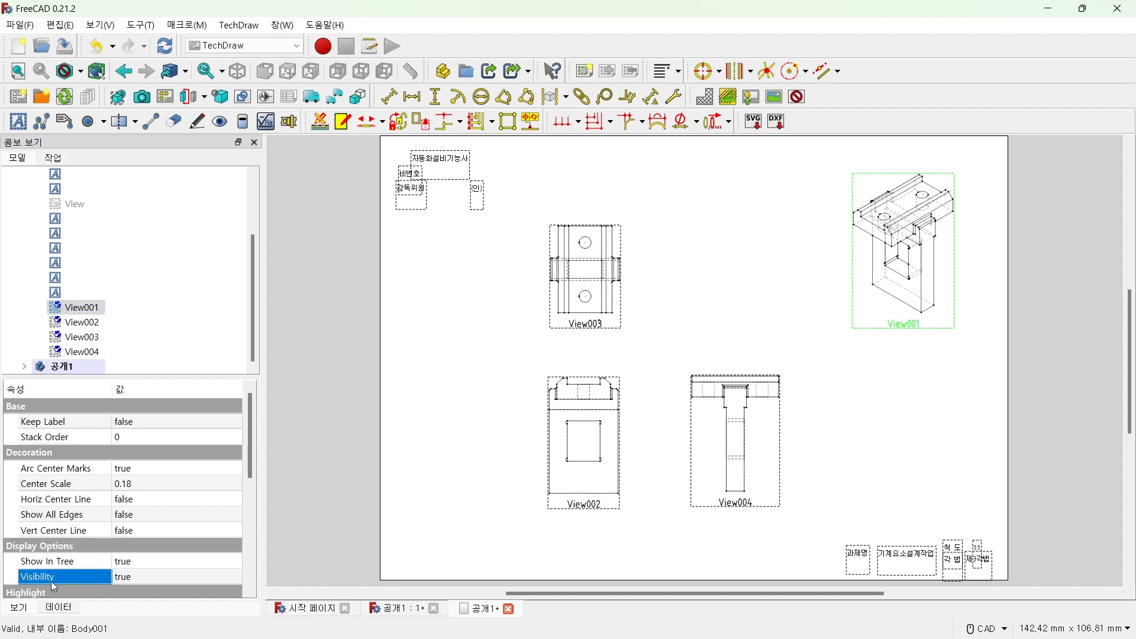
drag(251, 439, 264, 540)
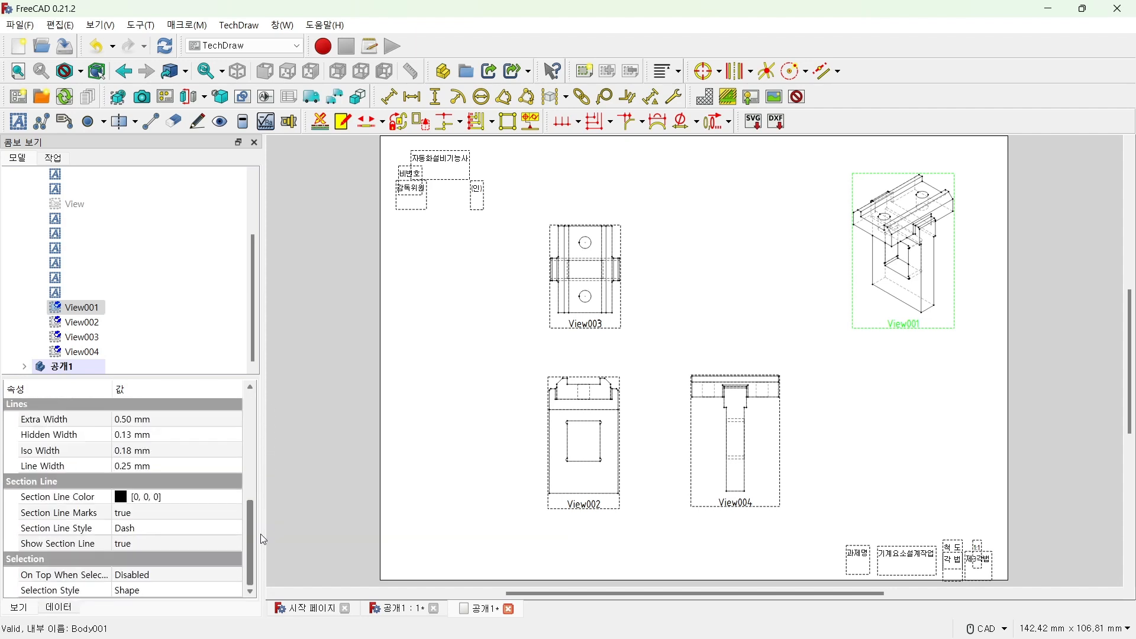
click(58, 607)
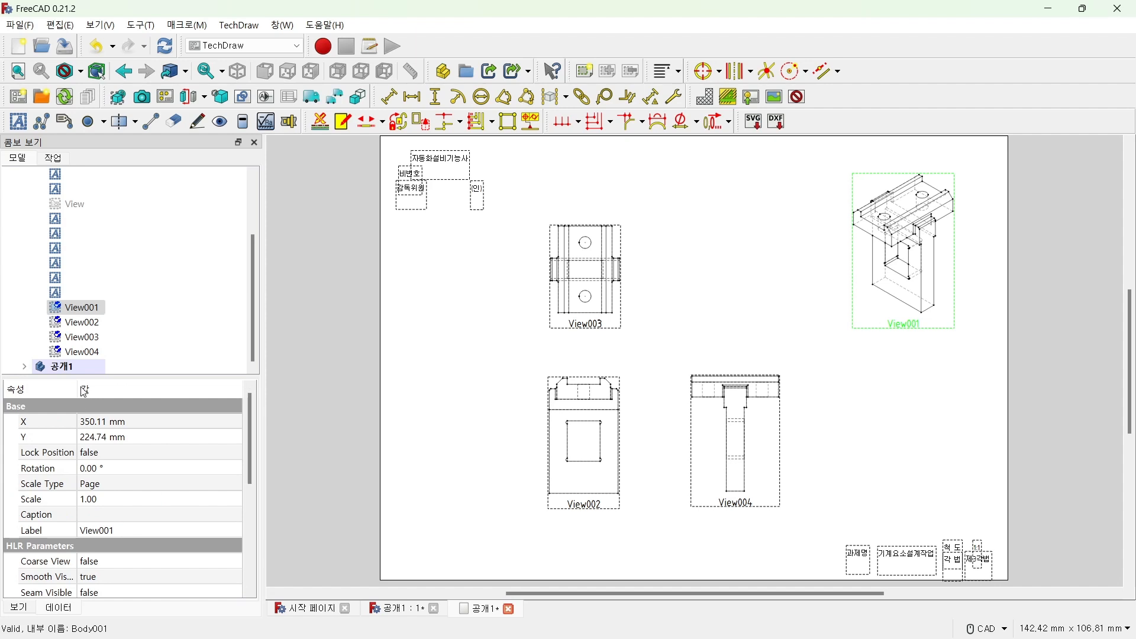
mouse_move(78, 390)
mouse_down()
mouse_move(112, 390)
mouse_move(95, 391)
mouse_up()
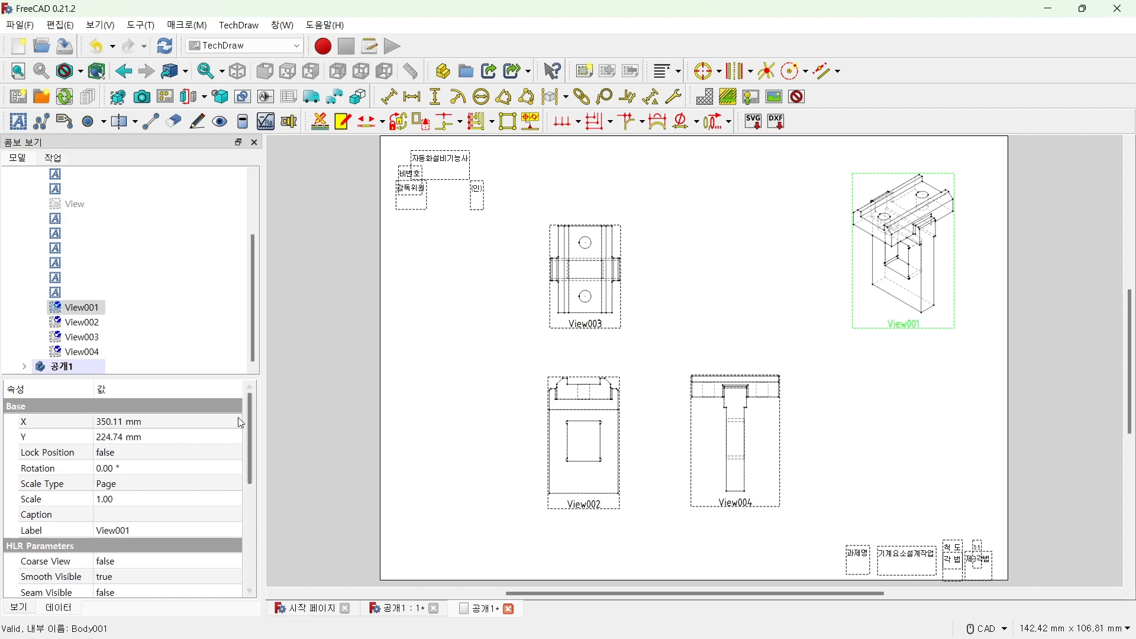
drag(250, 417, 261, 479)
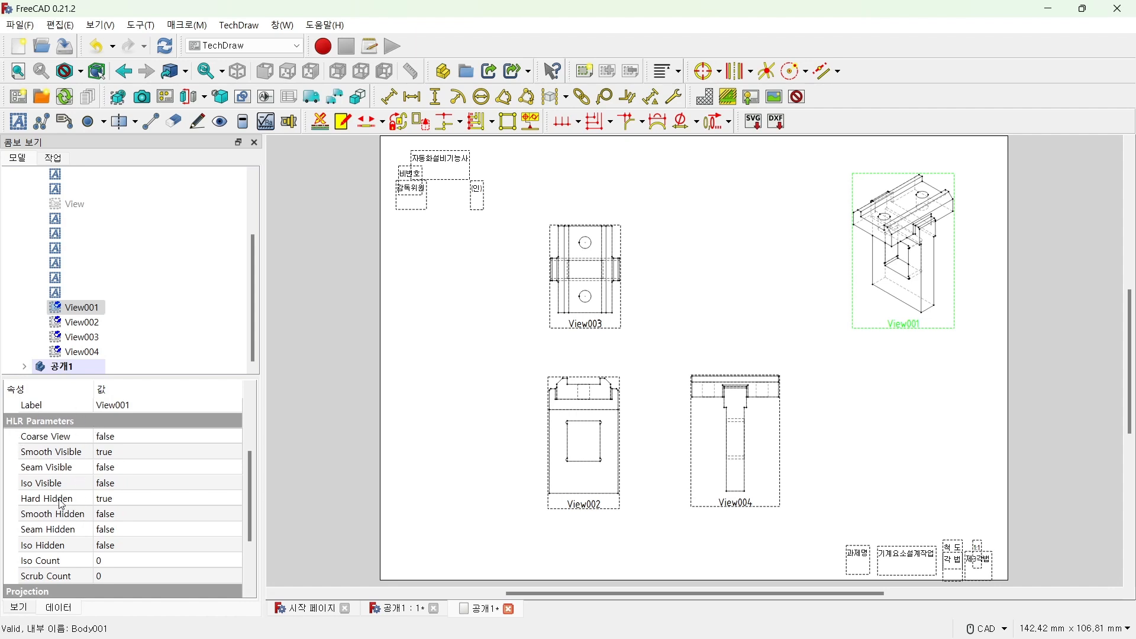
click(125, 501)
click(126, 503)
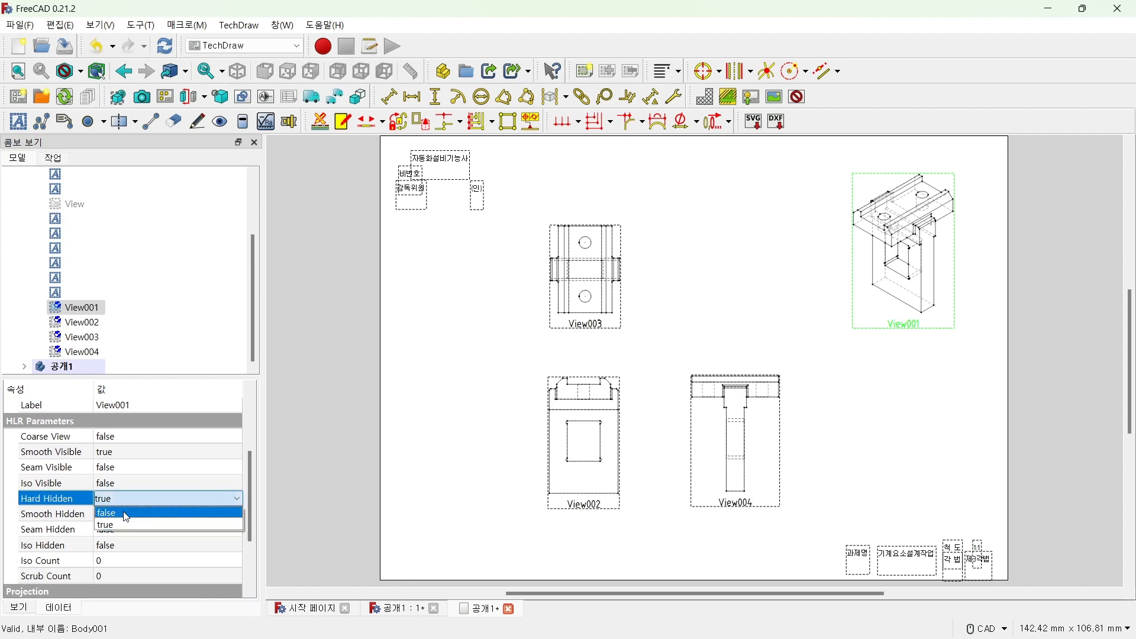
click(127, 514)
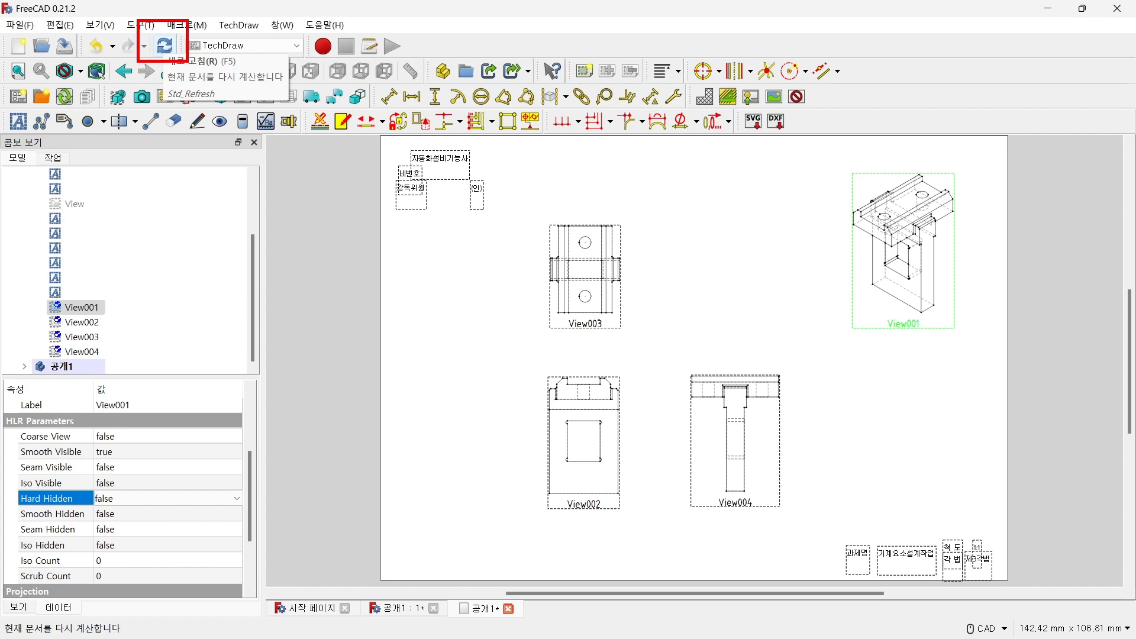
click(167, 47)
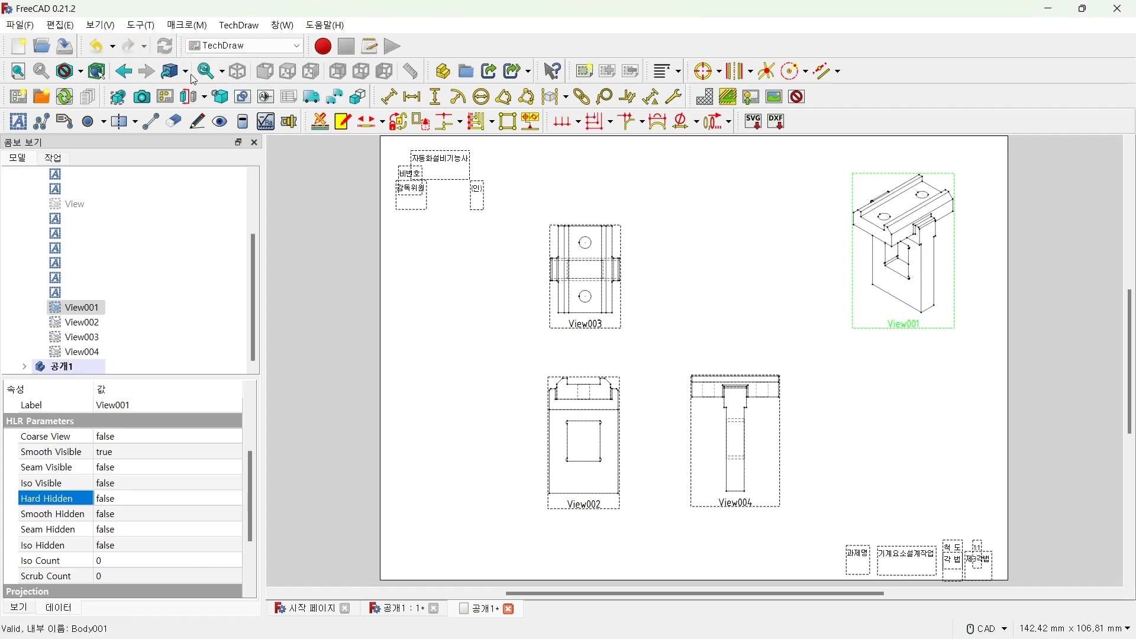
Check the isometric view with the view frames turned off, and turn the frames back on.
click(916, 349)
click(900, 323)
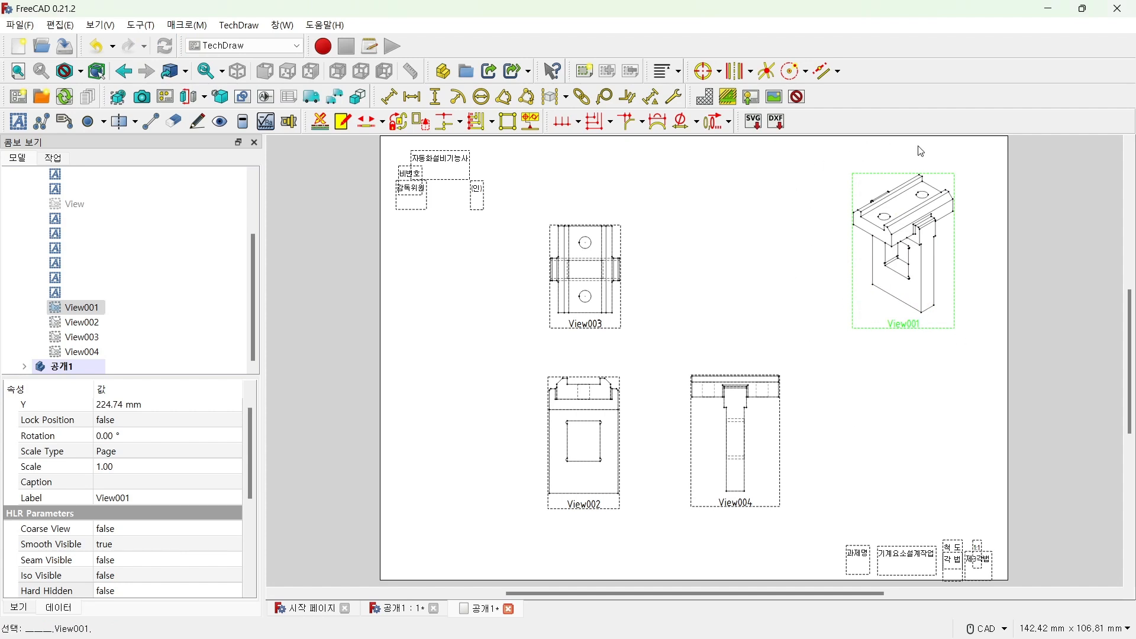
click(799, 97)
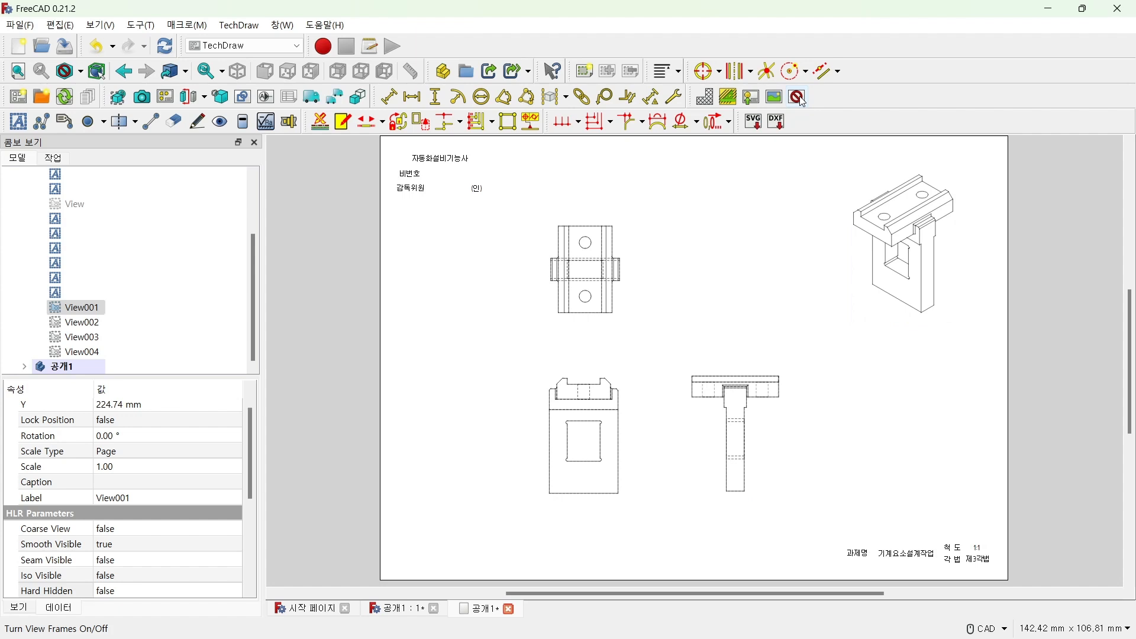
click(802, 100)
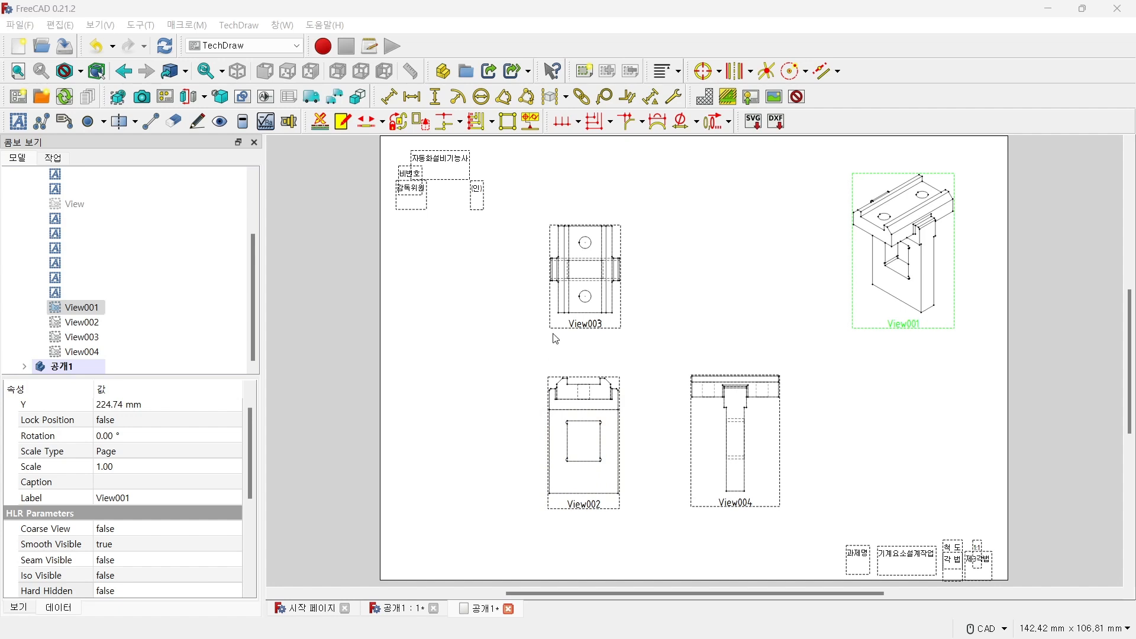
Add a horizontal dimension between the outer lower corners of the front view's two chamfers and place it above the view.
scroll(599, 485, up, 3)
click(456, 248)
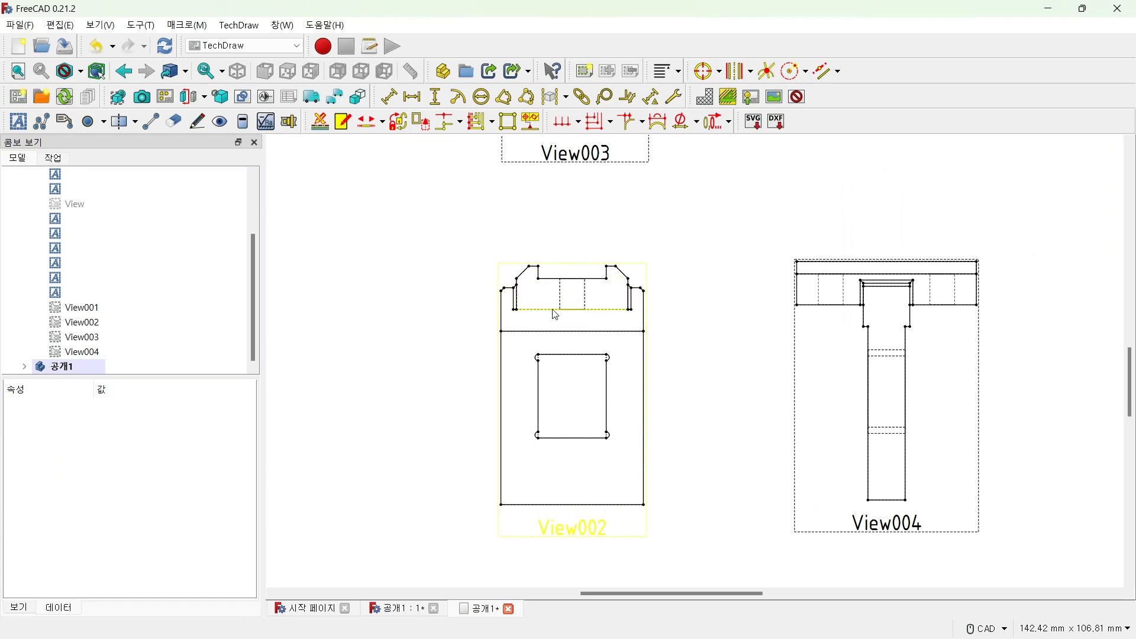
scroll(563, 276, up, 2)
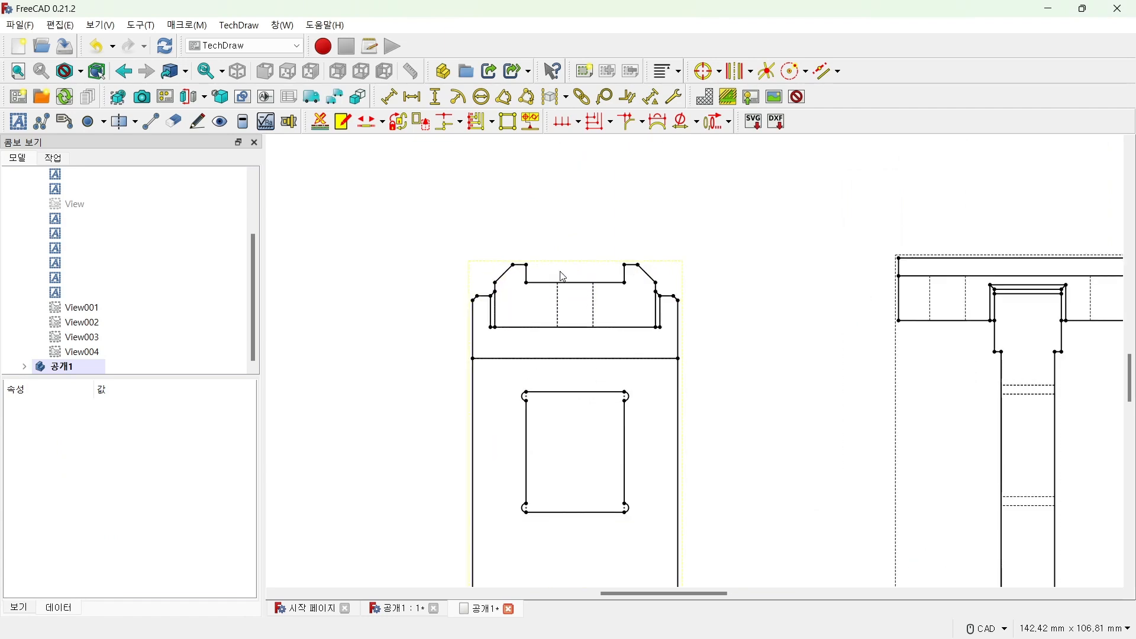
click(497, 285)
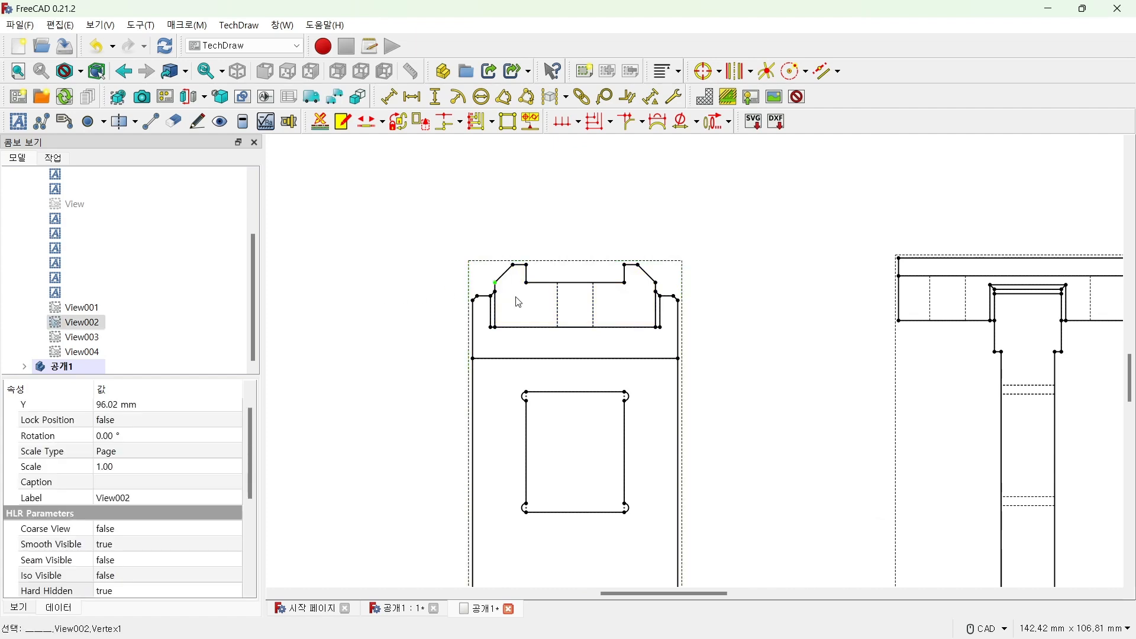
ctrl+click(657, 284)
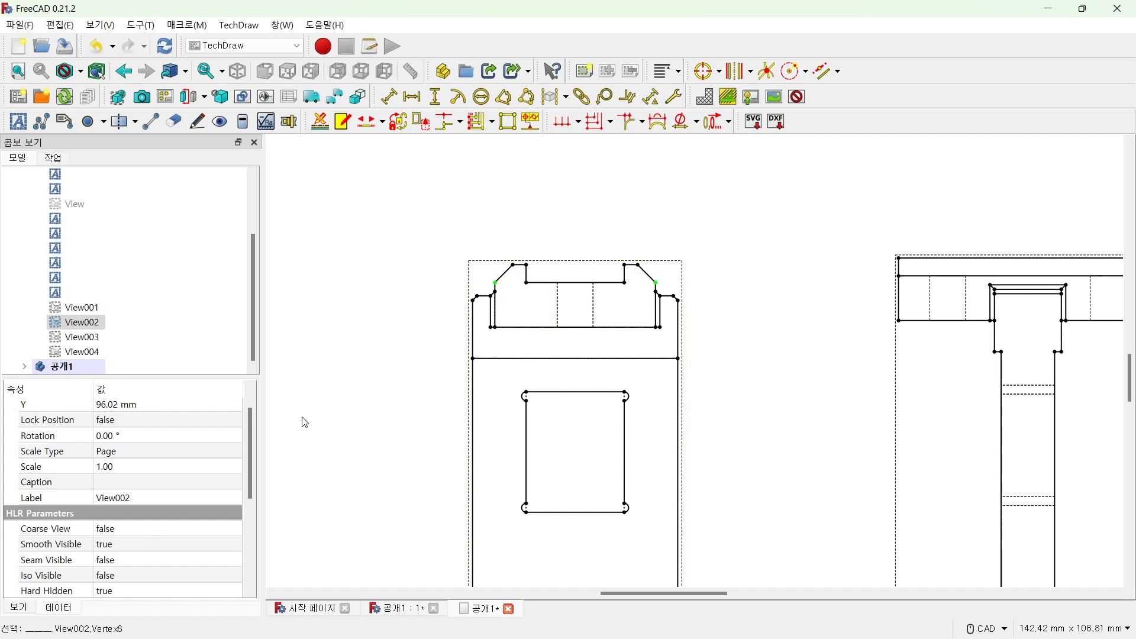
click(412, 97)
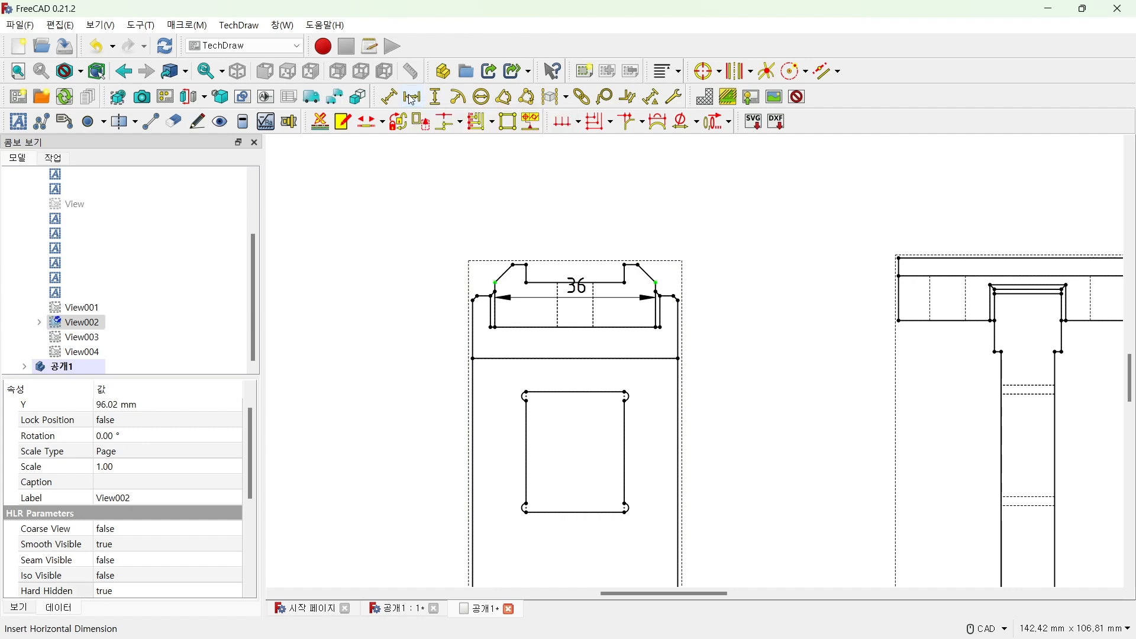
drag(578, 286, 578, 194)
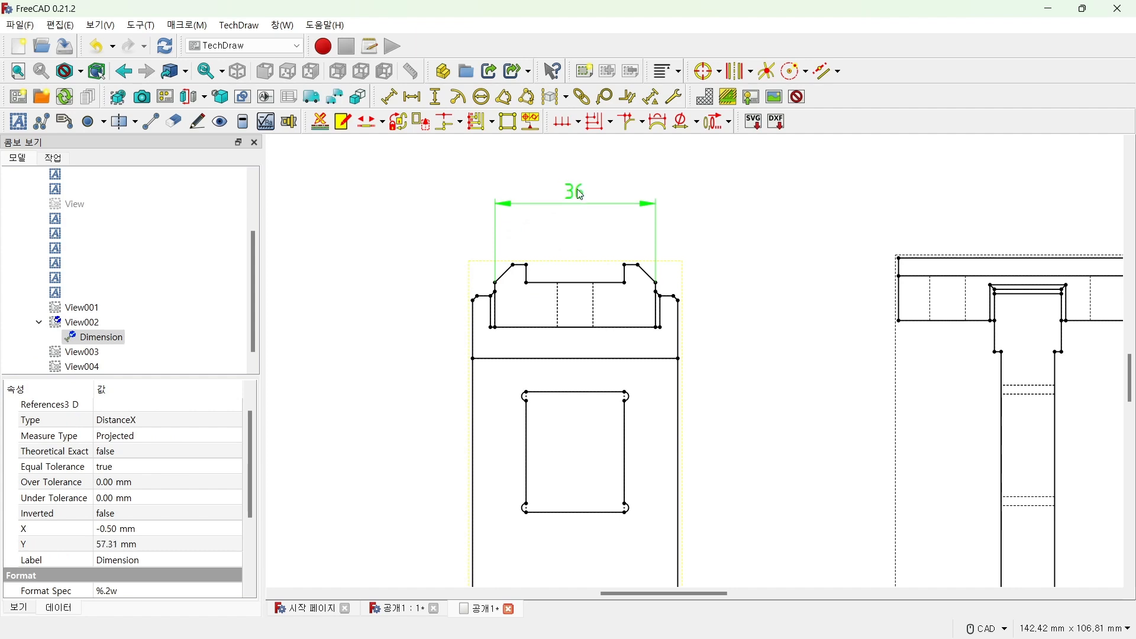
mouse_move(581, 195)
mouse_down()
mouse_move(582, 241)
mouse_move(583, 207)
mouse_up()
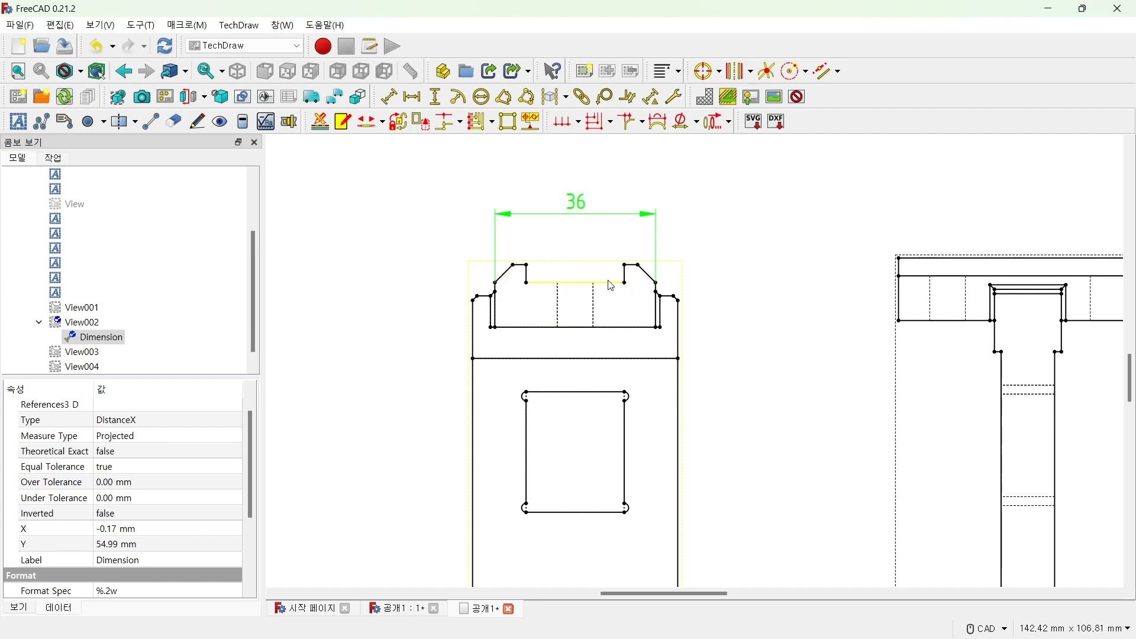
Add a horizontal dimension to the bottom edge of the front view's top recess and place it beneath the overall chamfer-to-chamfer dimension.
click(573, 283)
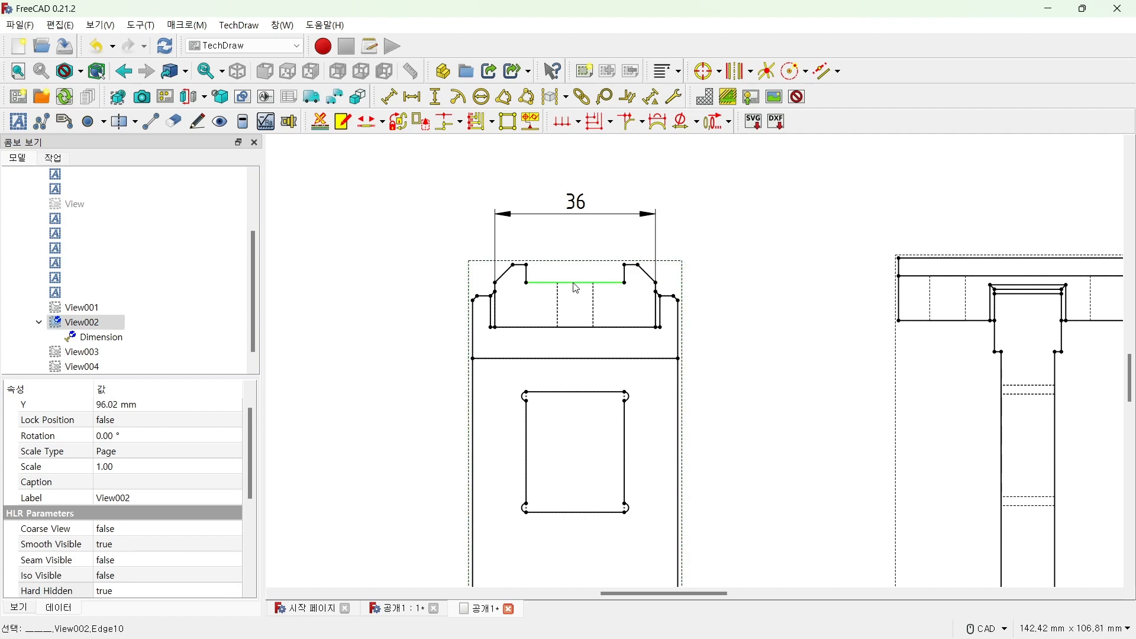
click(412, 98)
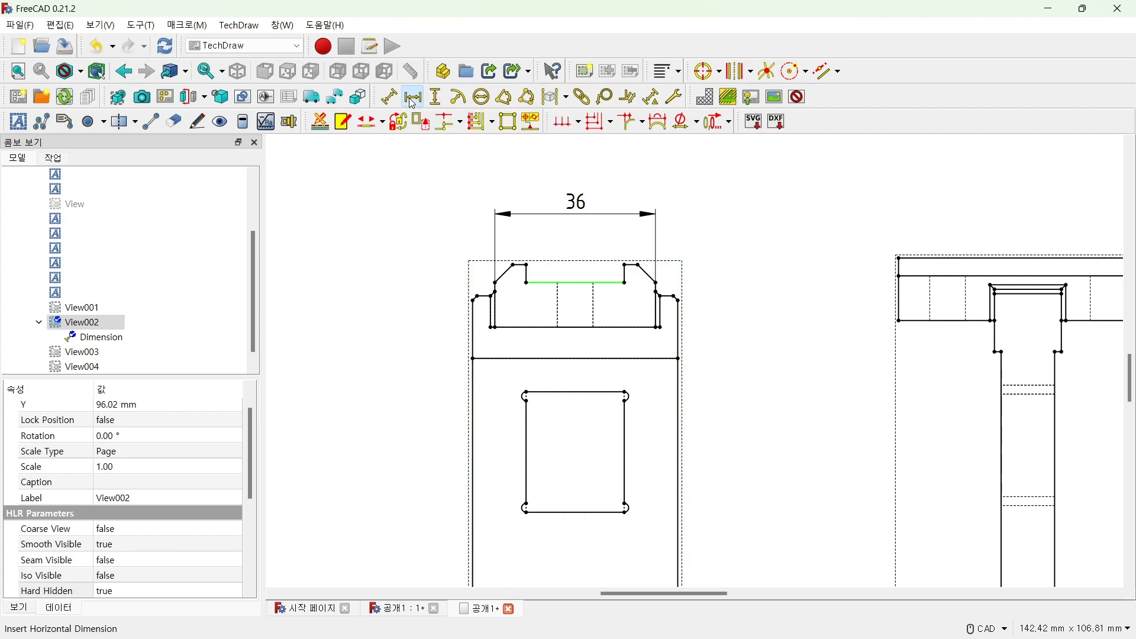
drag(578, 292, 579, 226)
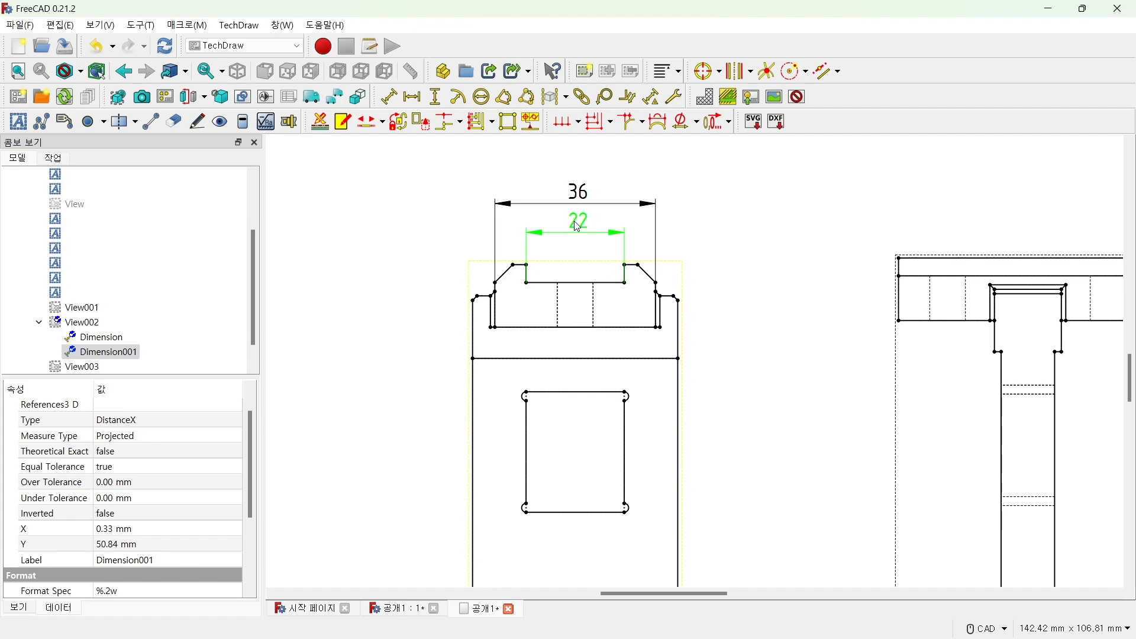
Add a horizontal chamfer dimension to the front view's right chamfer and place its text to the upper right of the view.
click(651, 279)
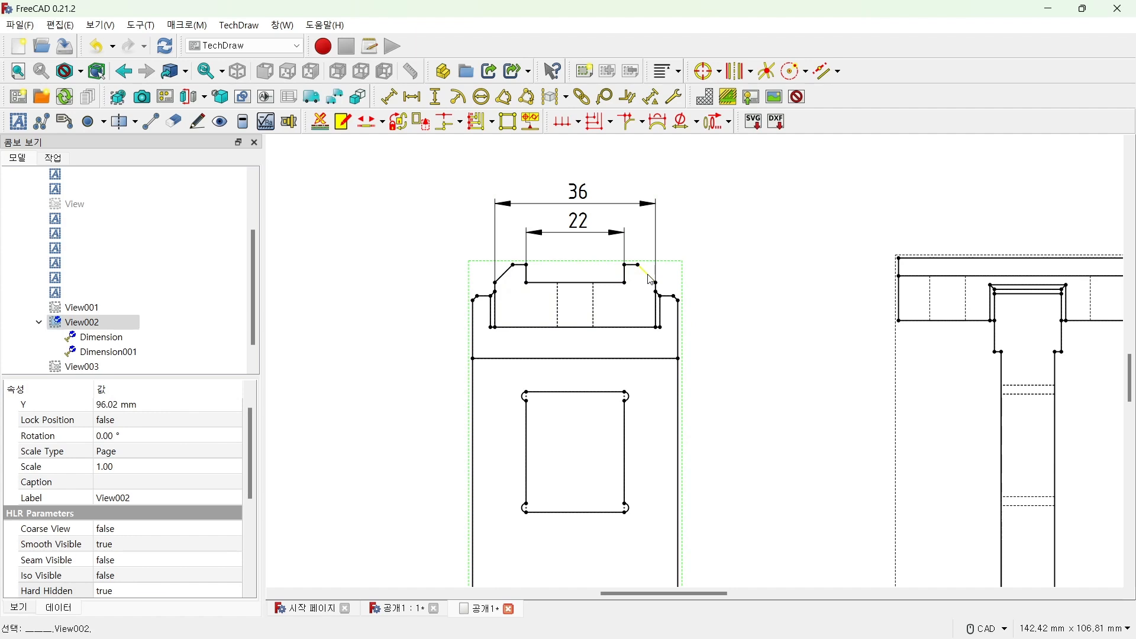
click(647, 271)
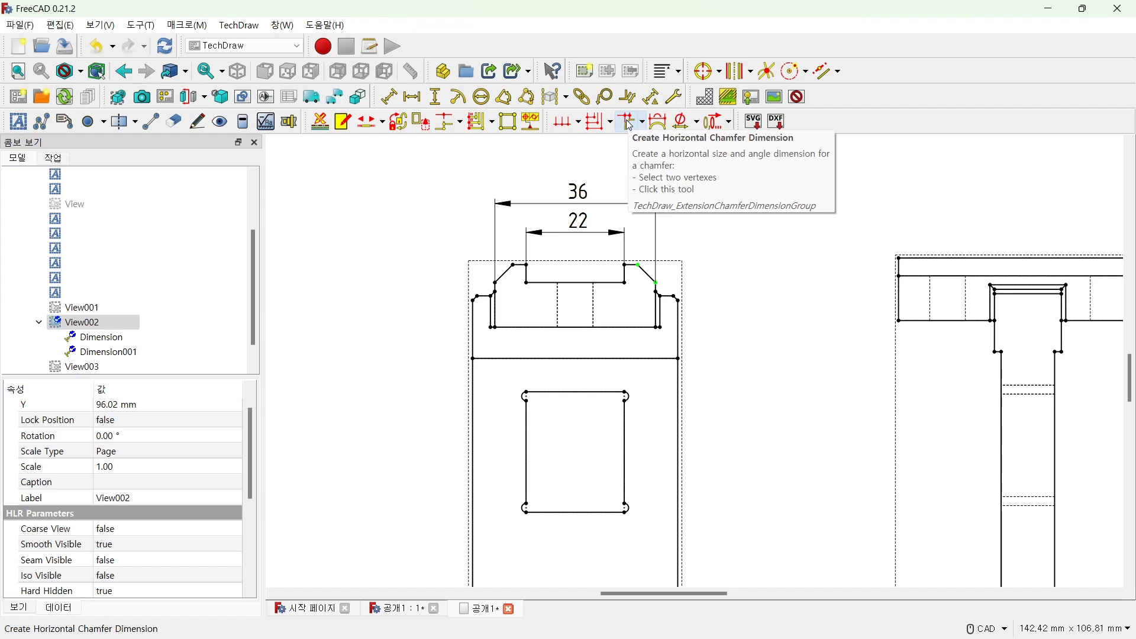
click(630, 122)
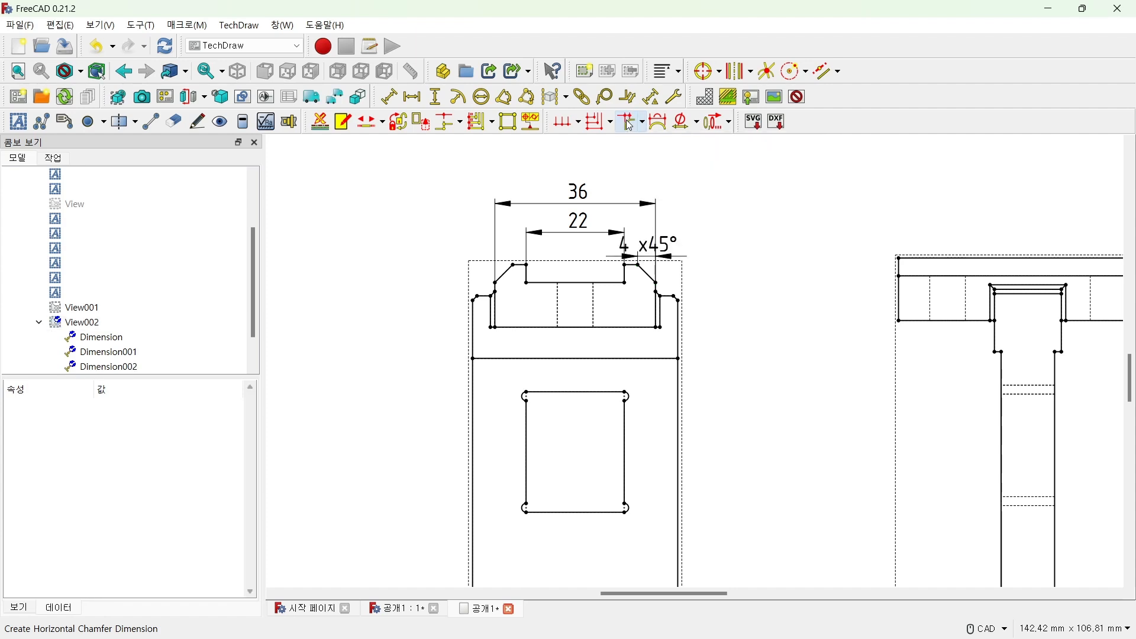
click(658, 255)
drag(660, 258, 714, 259)
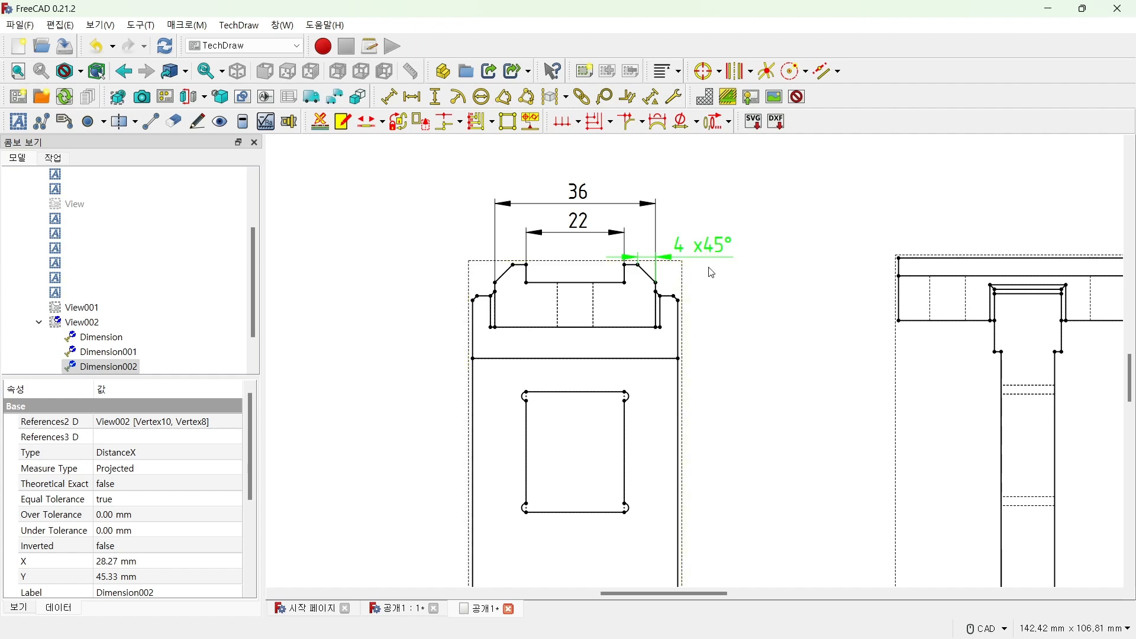
drag(704, 251, 703, 245)
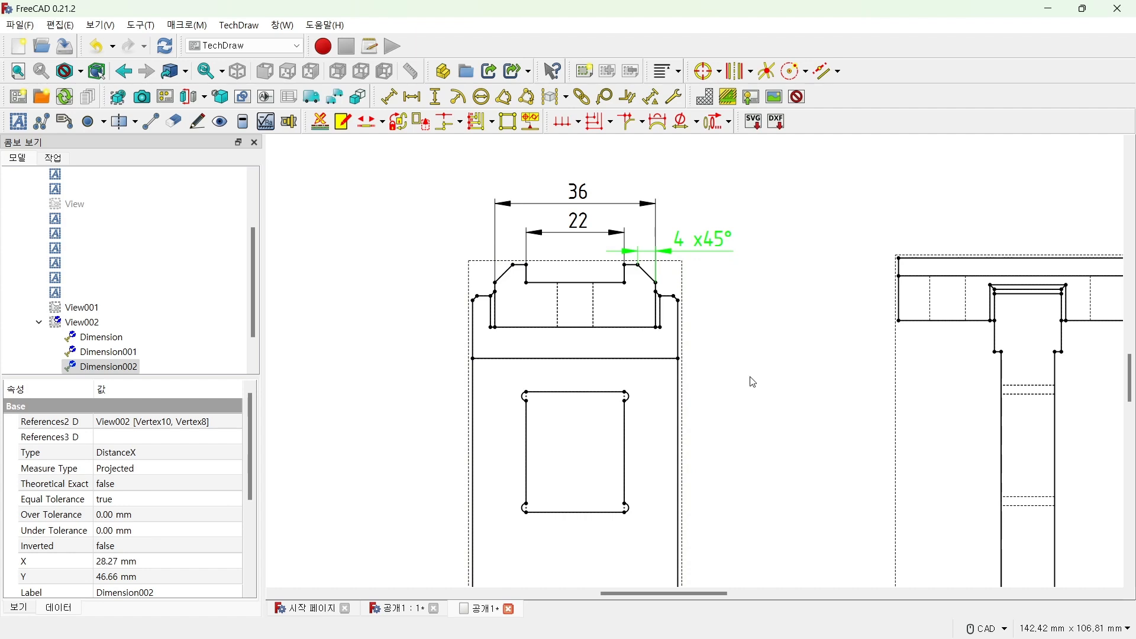
Add a vertical dimension from the front view's right chamfer's upper corner to the top block's lower corner and place it beside the view.
click(640, 265)
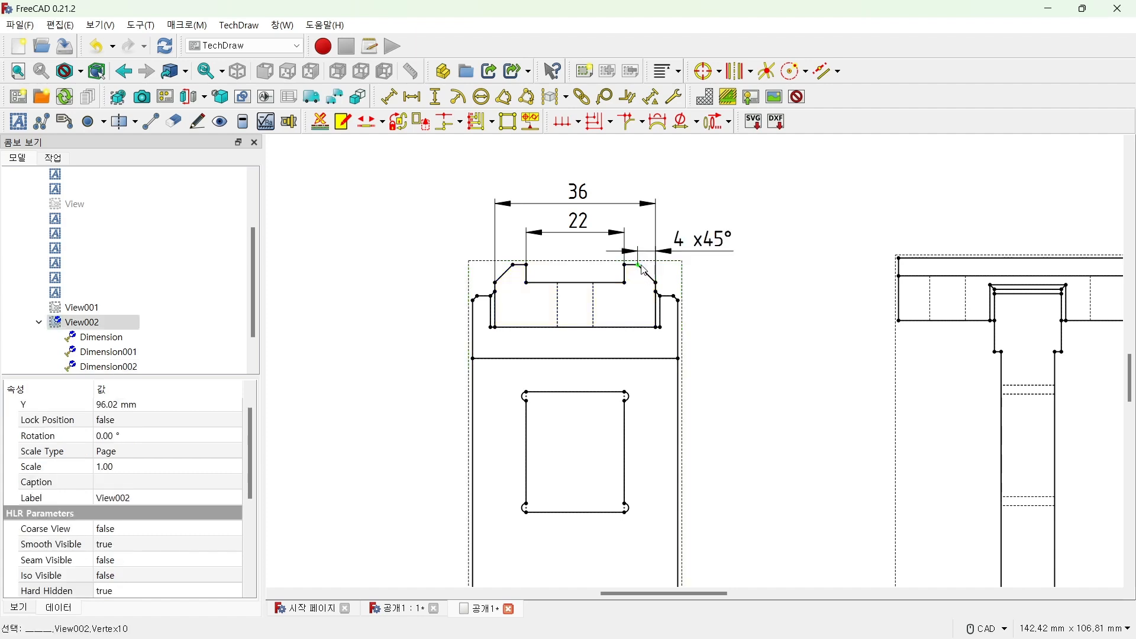
ctrl+click(661, 327)
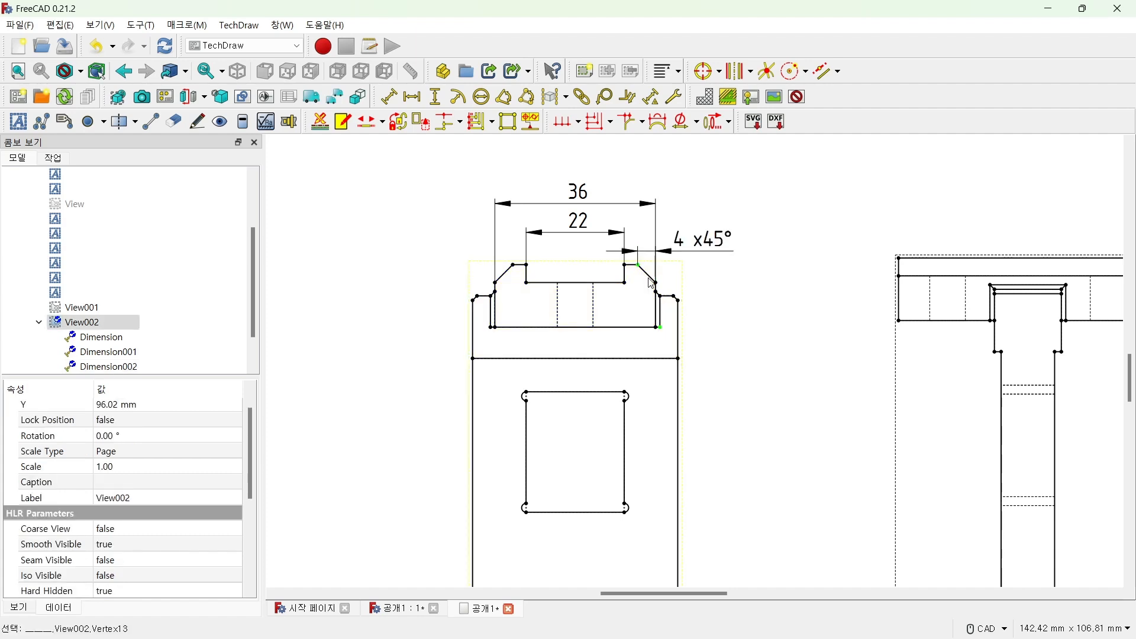
click(436, 98)
drag(656, 299, 713, 311)
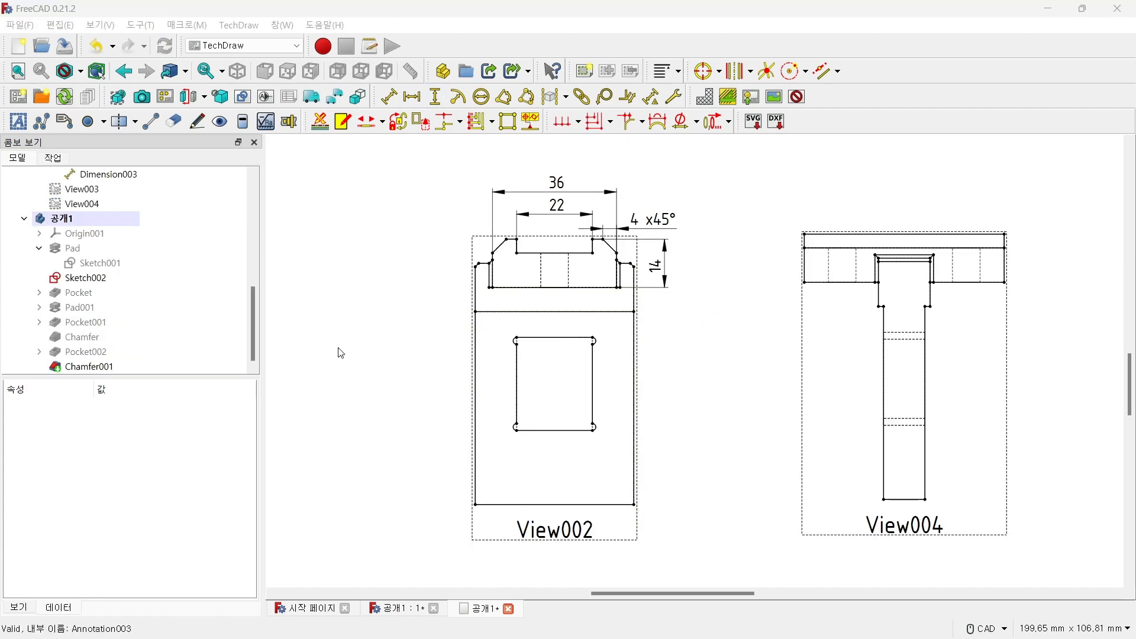
Add a vertical dimension between the front view's horizontal step line and the window's upper corner, checking the reference drawing, and place it outside the outline.
scroll(687, 319, up, 1)
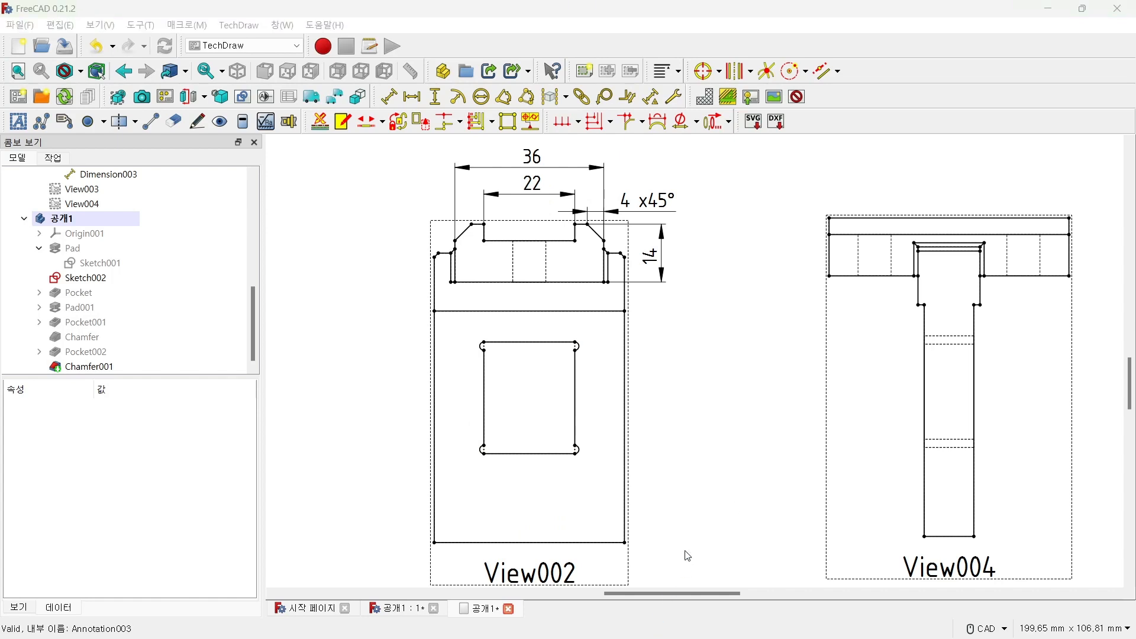
click(626, 312)
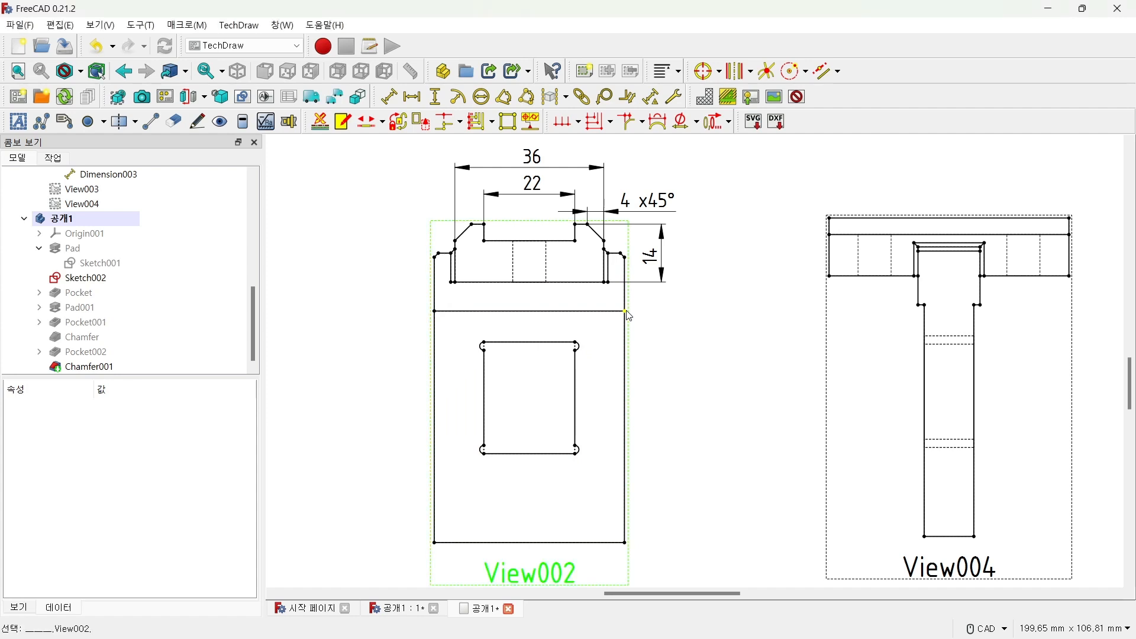
ctrl+click(577, 346)
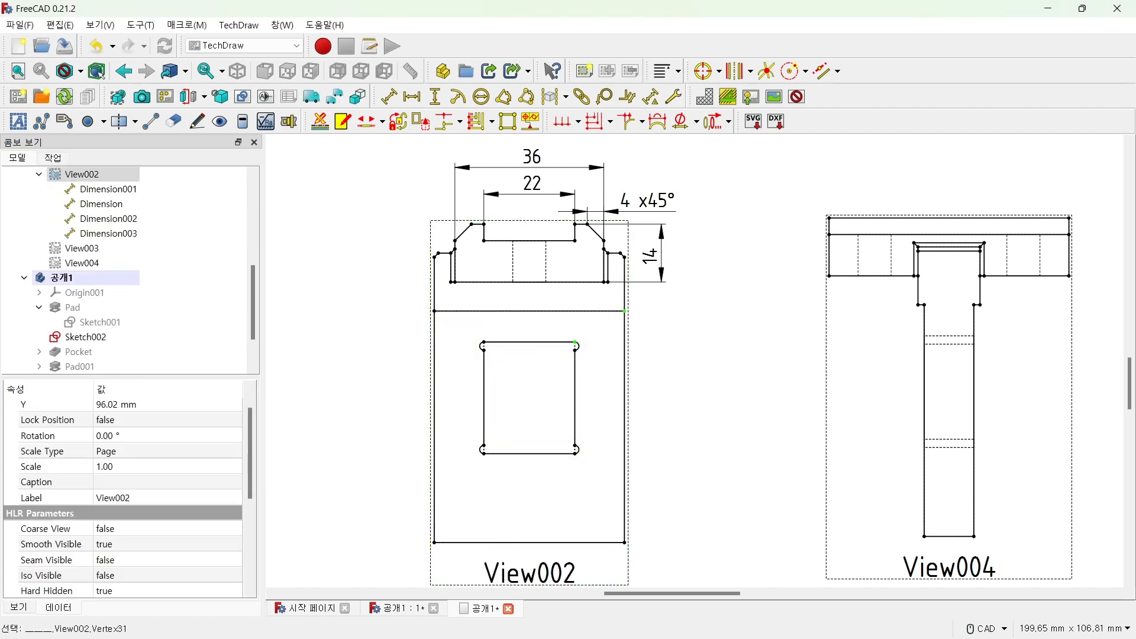
key(alt+Tab)
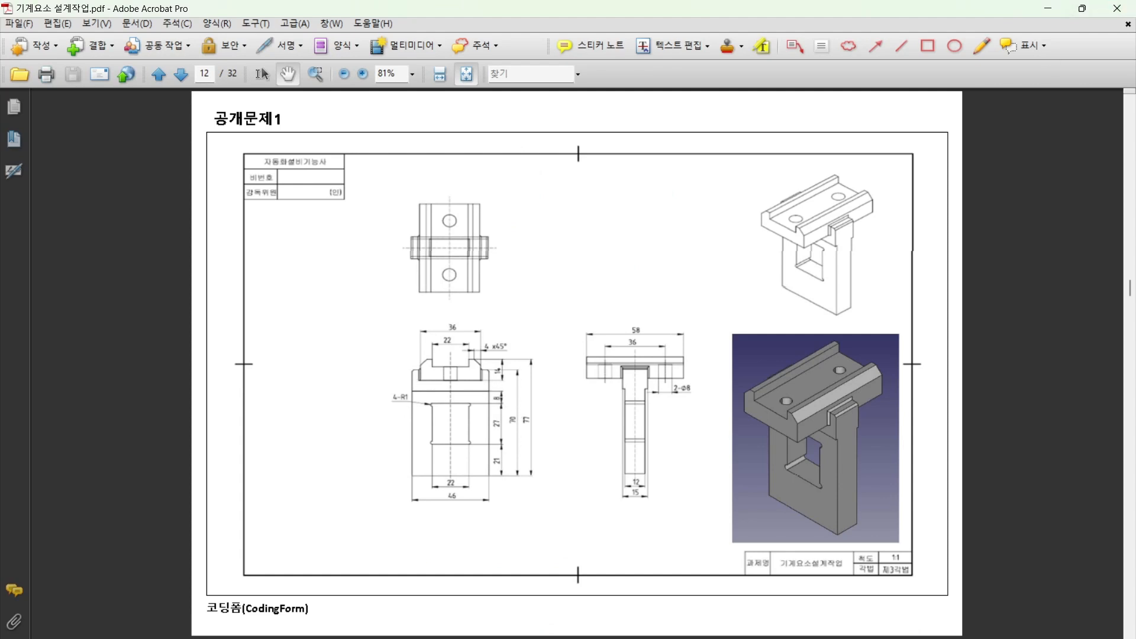
key(alt+Tab)
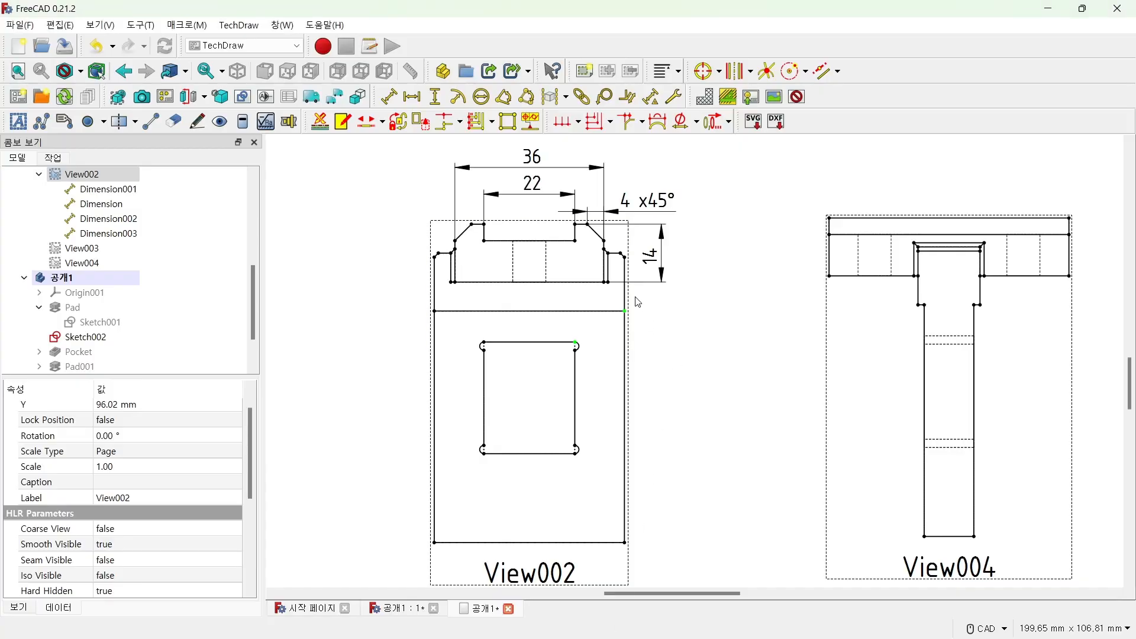
click(435, 98)
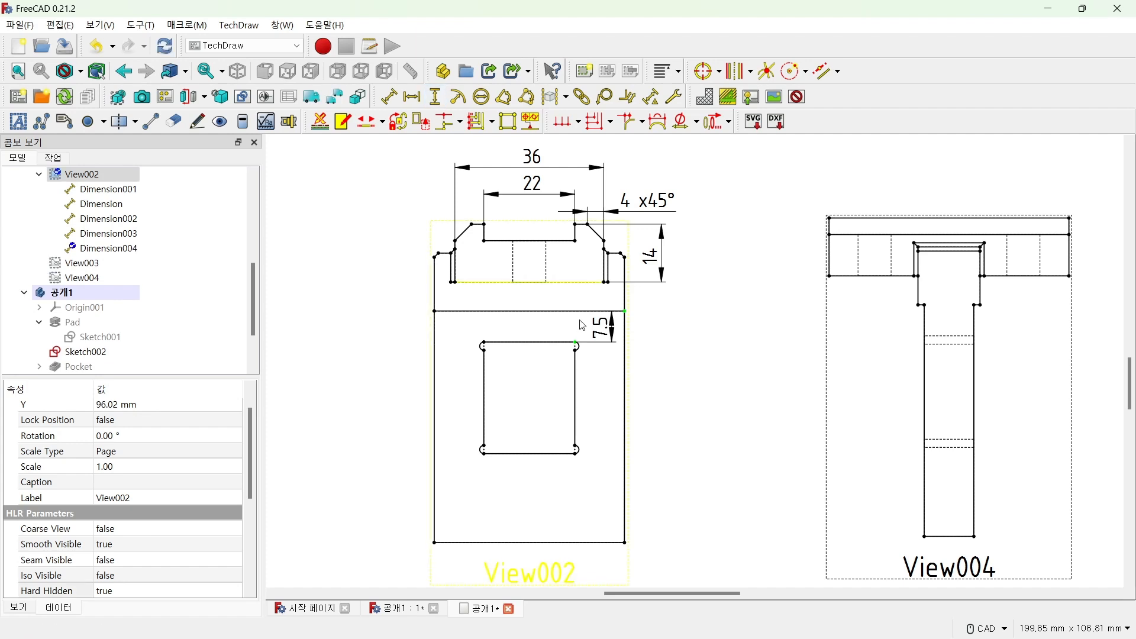
drag(600, 325, 640, 324)
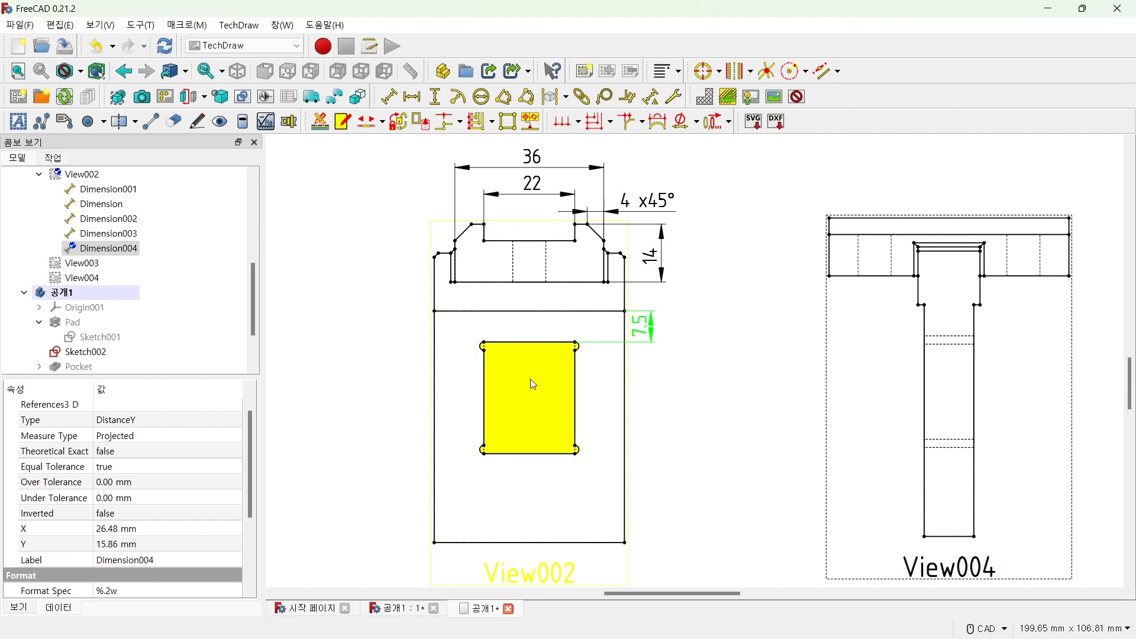
Delete the vertical dimension above the front view's window and remove Sketch002 from the model.
click(705, 414)
click(641, 327)
key(Delete)
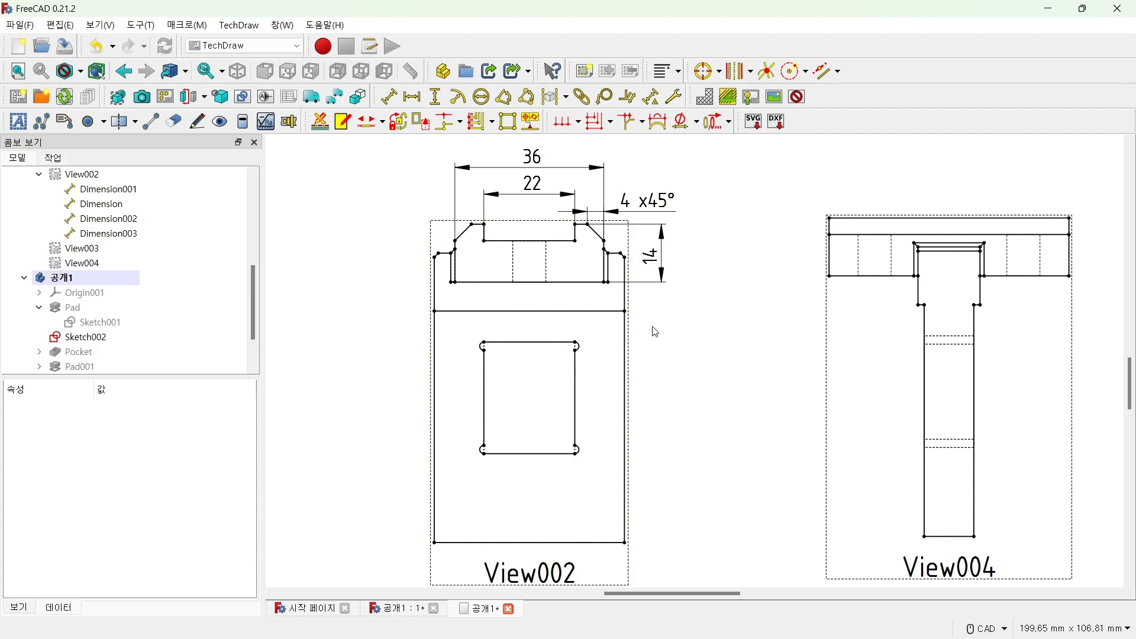
click(99, 337)
key(Delete)
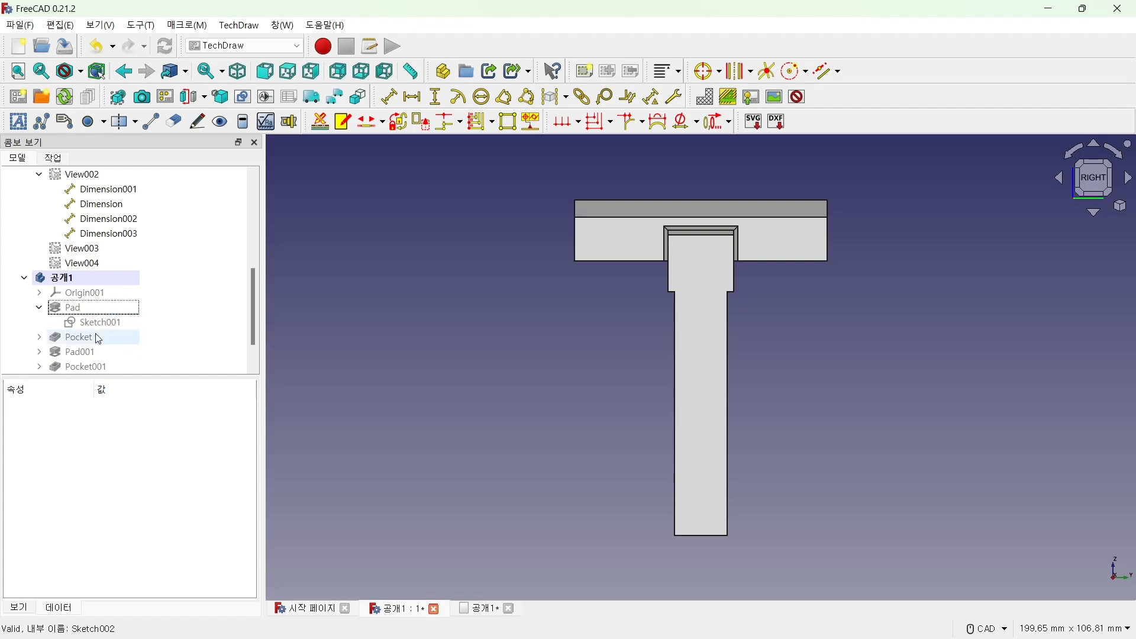
Edit the Pad's Sketch001, separate its overlapping 11 mm dimension labels and delete the window's vertical distance constraint to the horizontal axis.
scroll(130, 295, down, 1)
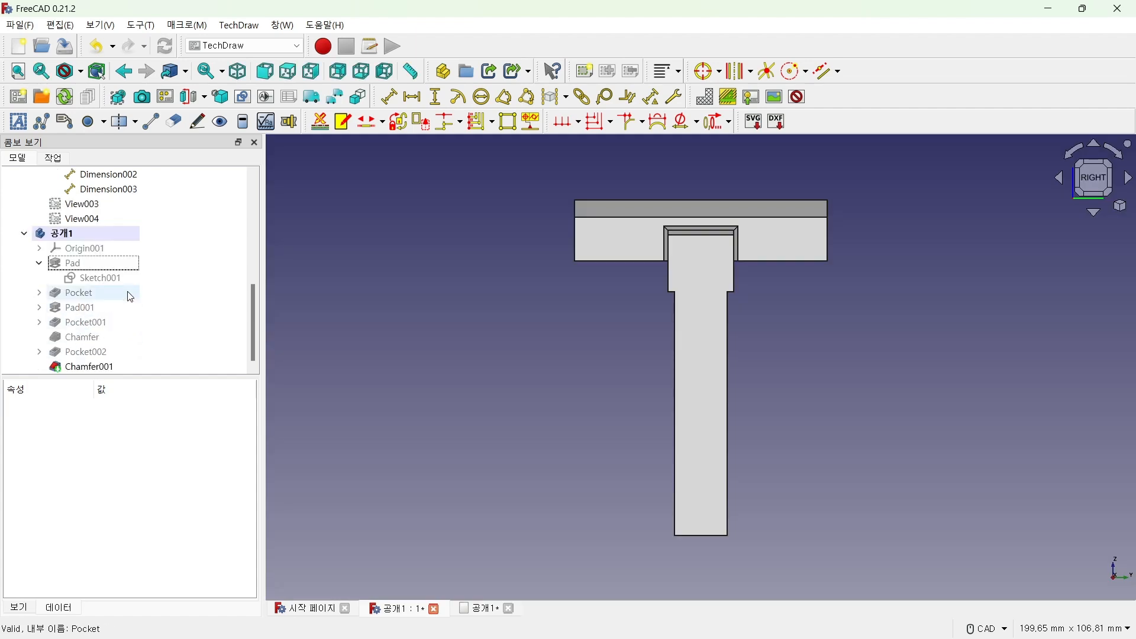
click(105, 369)
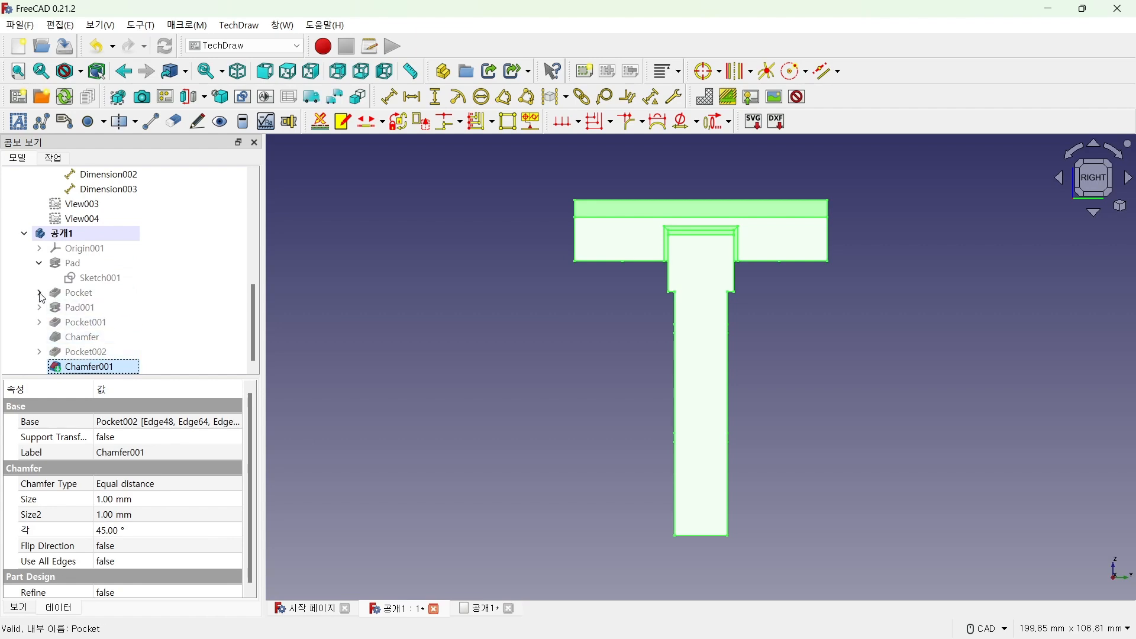
double_click(105, 279)
scroll(775, 484, up, 2)
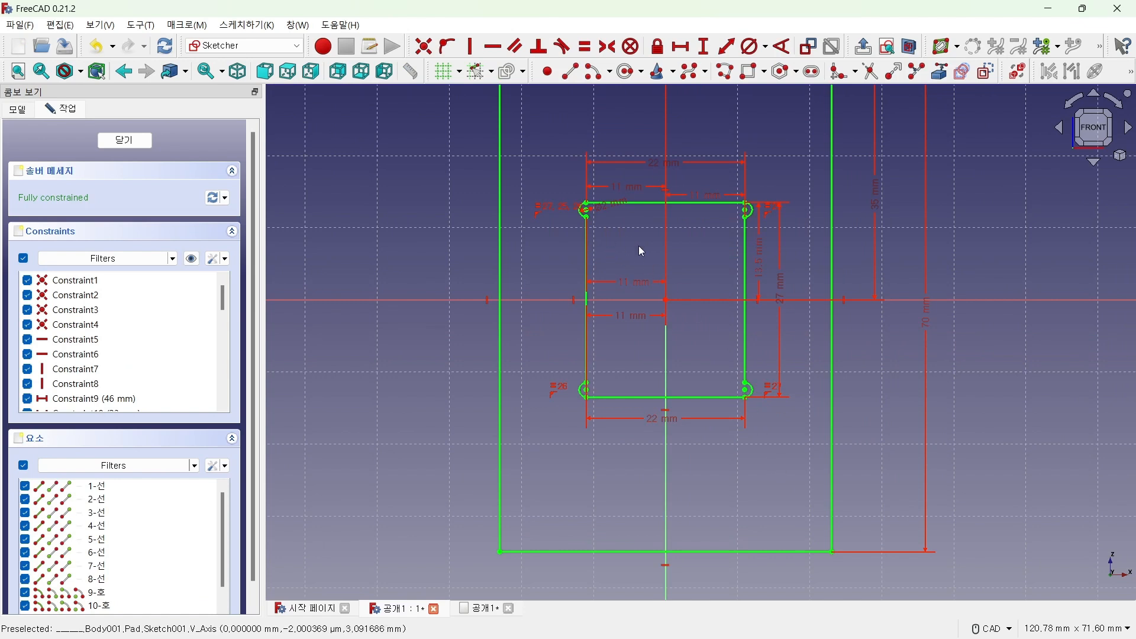
drag(629, 283, 628, 266)
drag(631, 315, 628, 328)
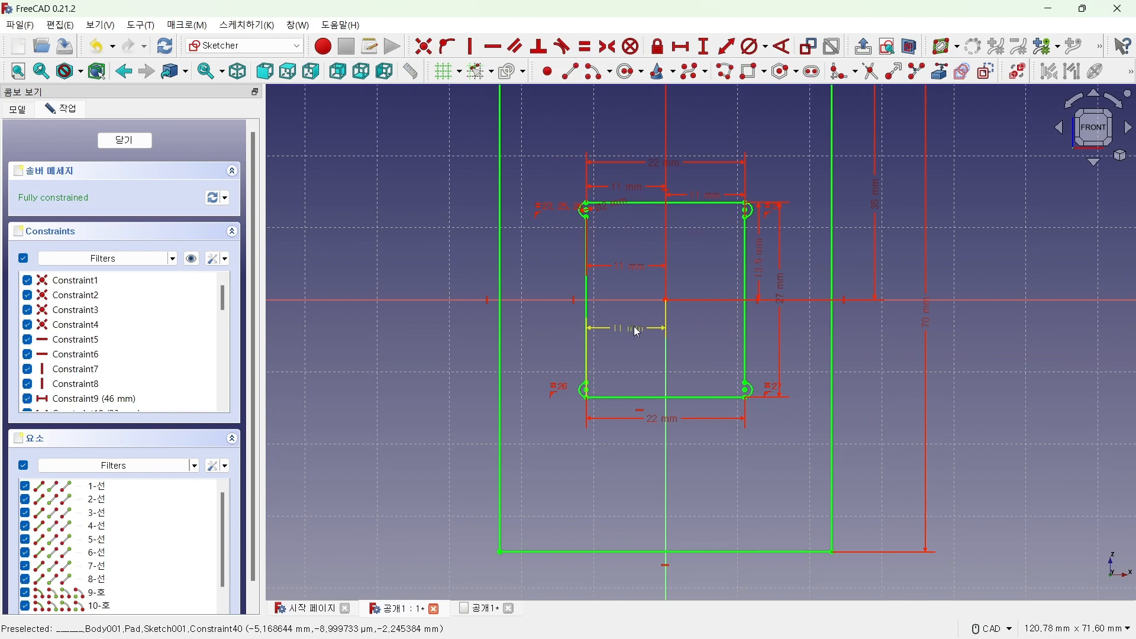
click(763, 262)
key(Delete)
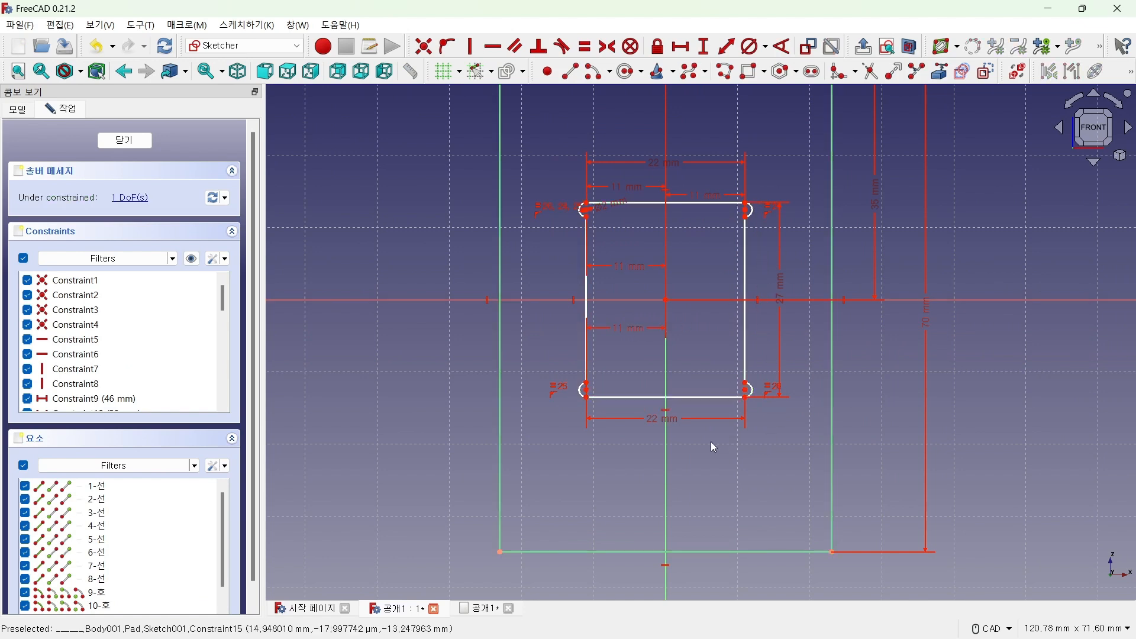
Constrain the vertical distance from the window's lower corner to the outline's bottom corner to 21 mm and close the sketch.
click(745, 397)
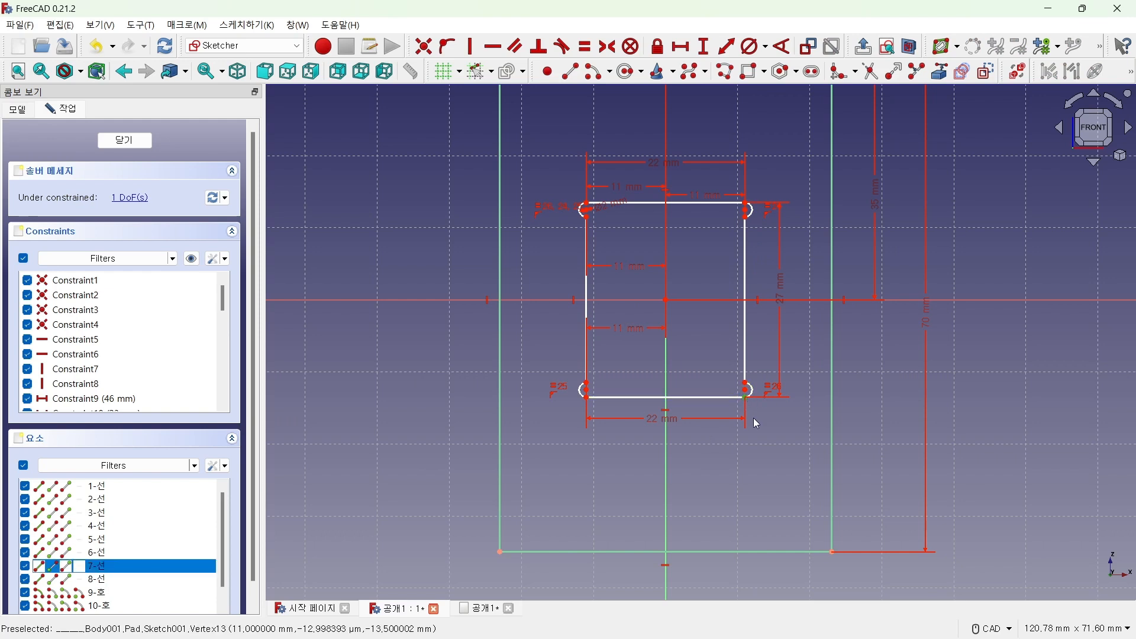
click(831, 550)
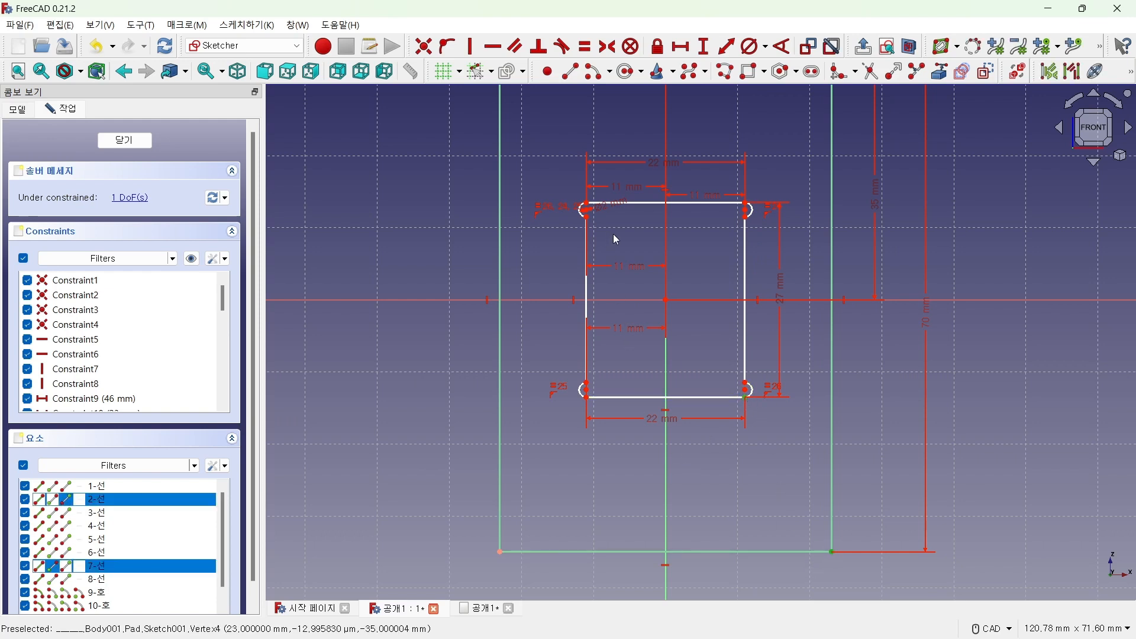
click(703, 46)
text(21)
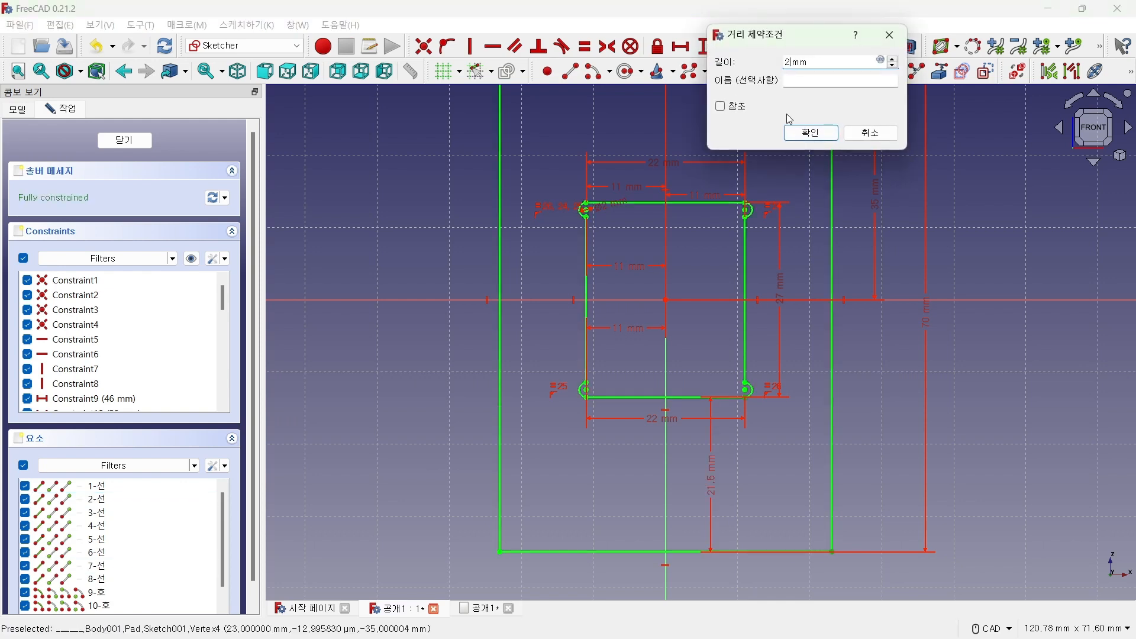
click(811, 133)
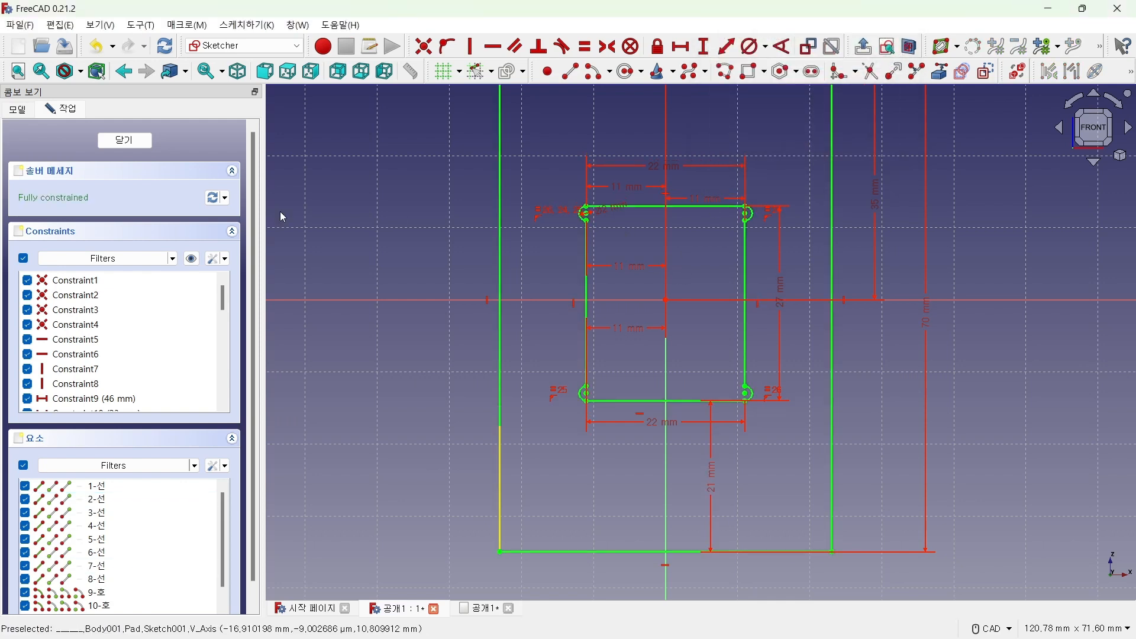
click(140, 144)
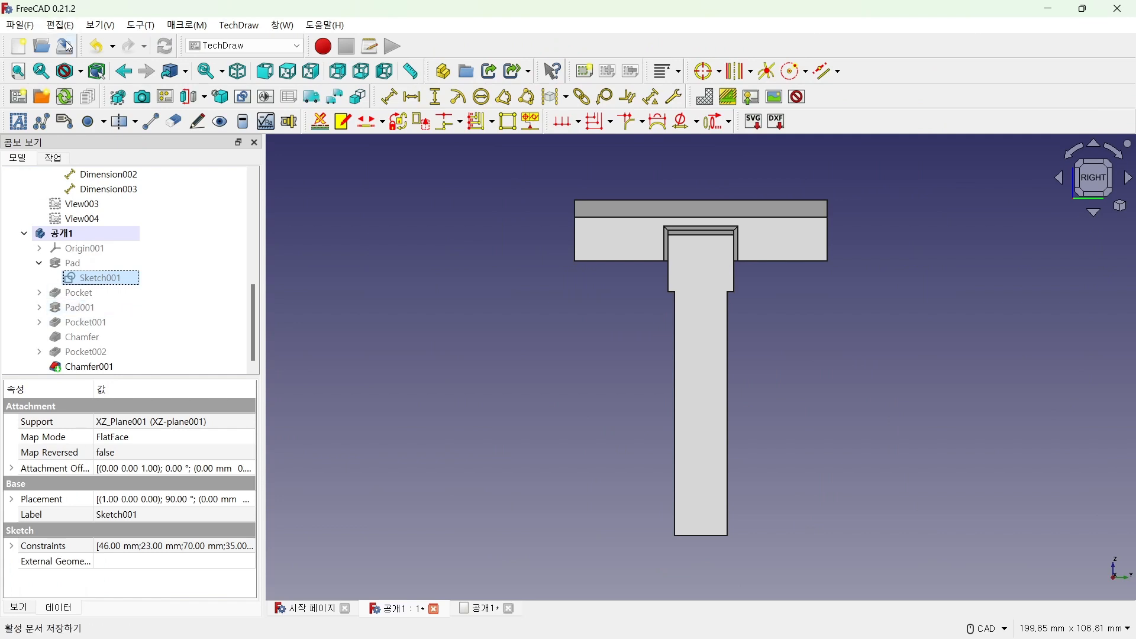
Switch to the Part Design workbench and show the model in isometric view.
click(255, 46)
click(231, 131)
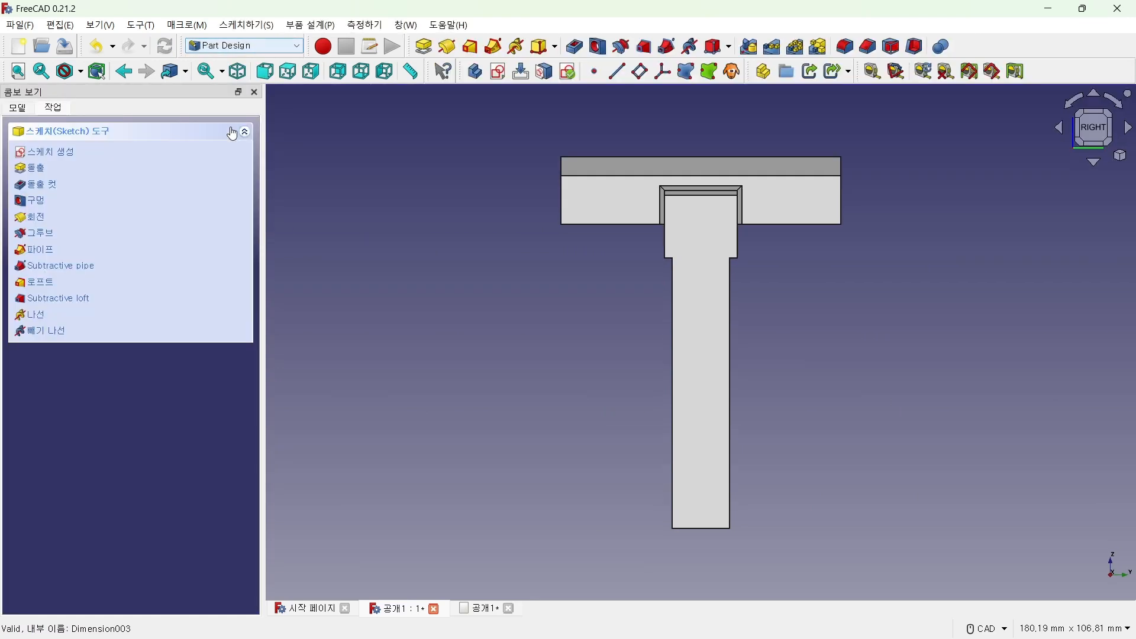
click(238, 71)
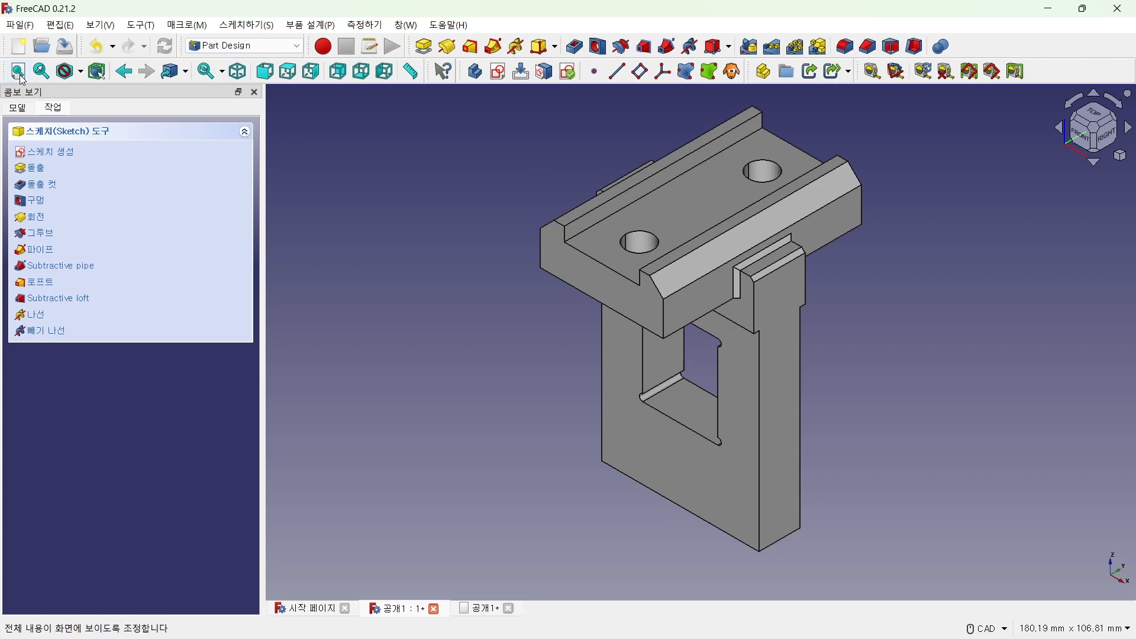
Review the features of the 공개1 body, including Pad and its sketch, Pocket, Pad001, Pocket001 and the chamfers.
click(17, 108)
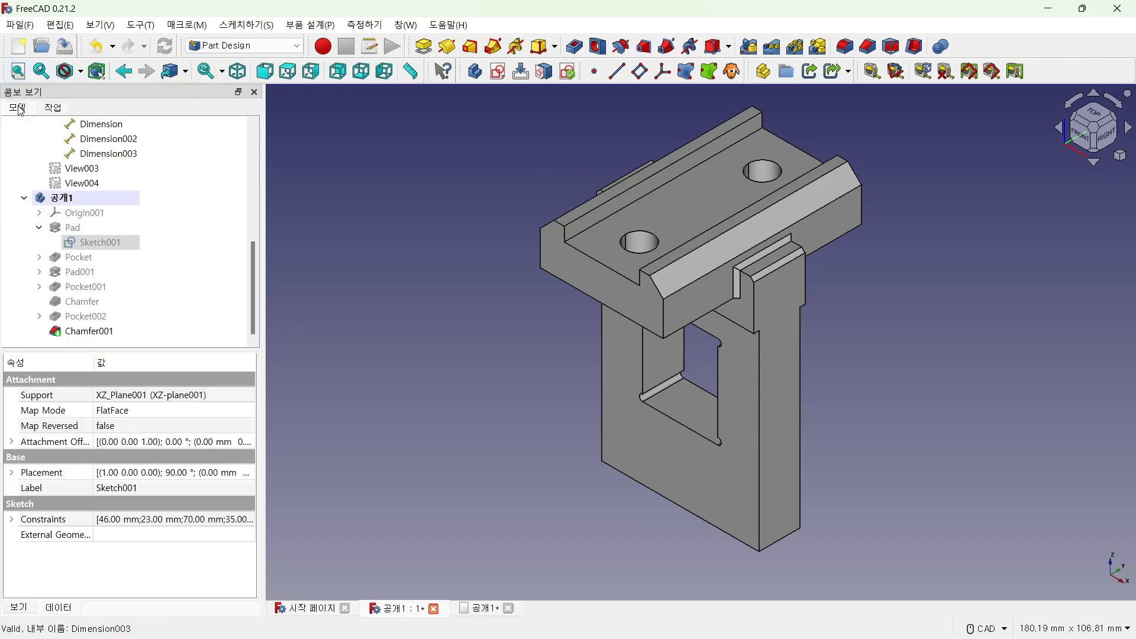
click(81, 273)
click(83, 260)
click(79, 272)
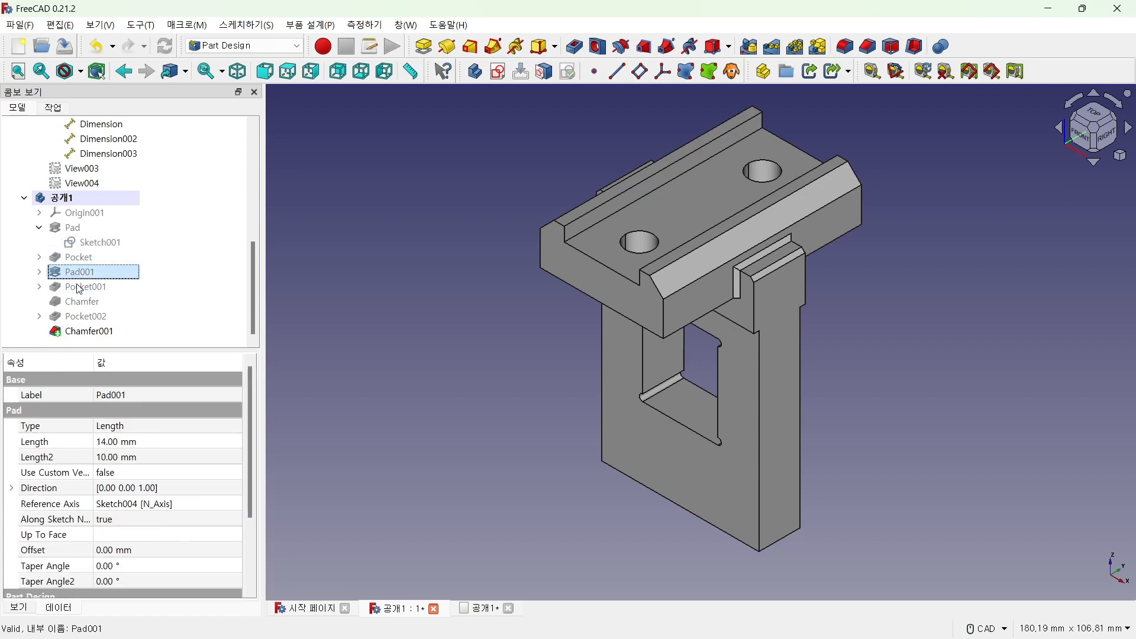
click(80, 286)
click(80, 301)
click(80, 258)
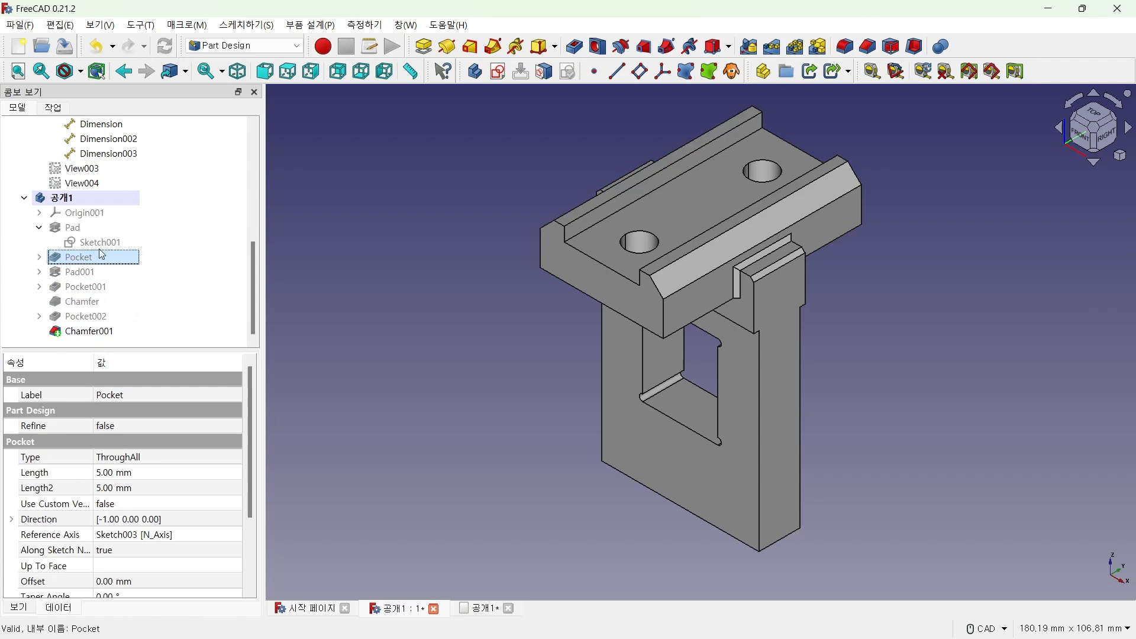
click(101, 245)
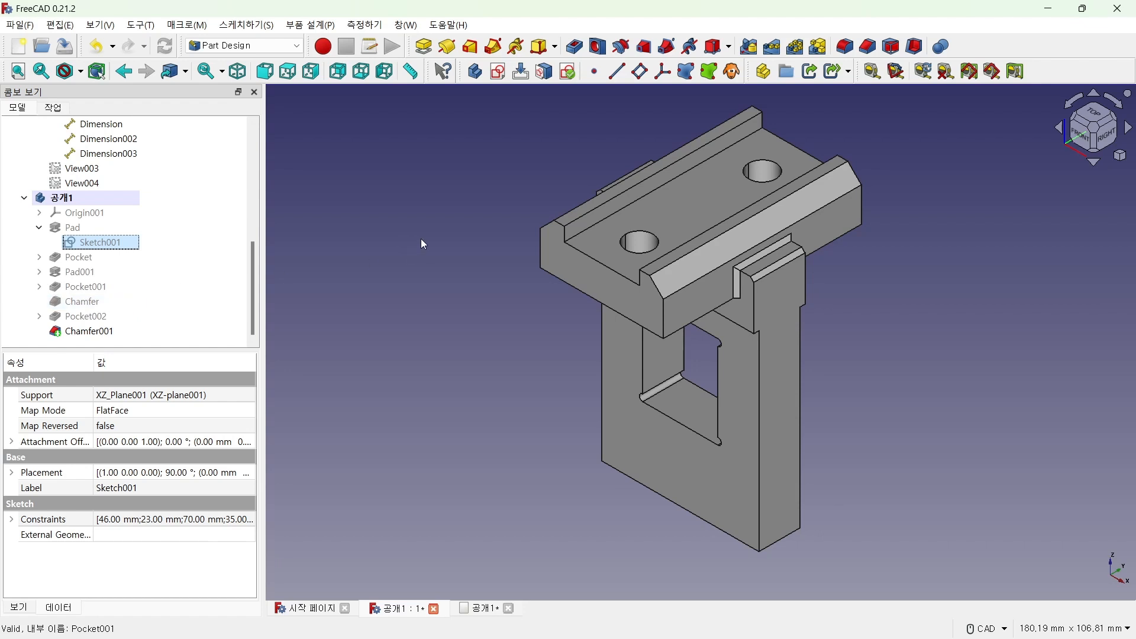
click(39, 227)
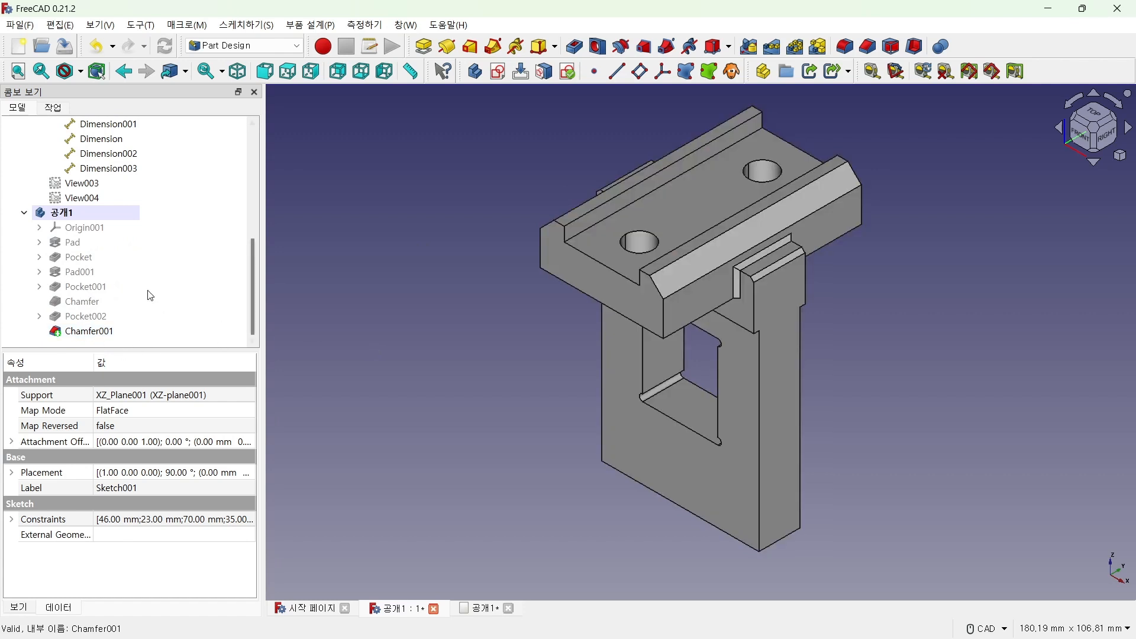
click(88, 332)
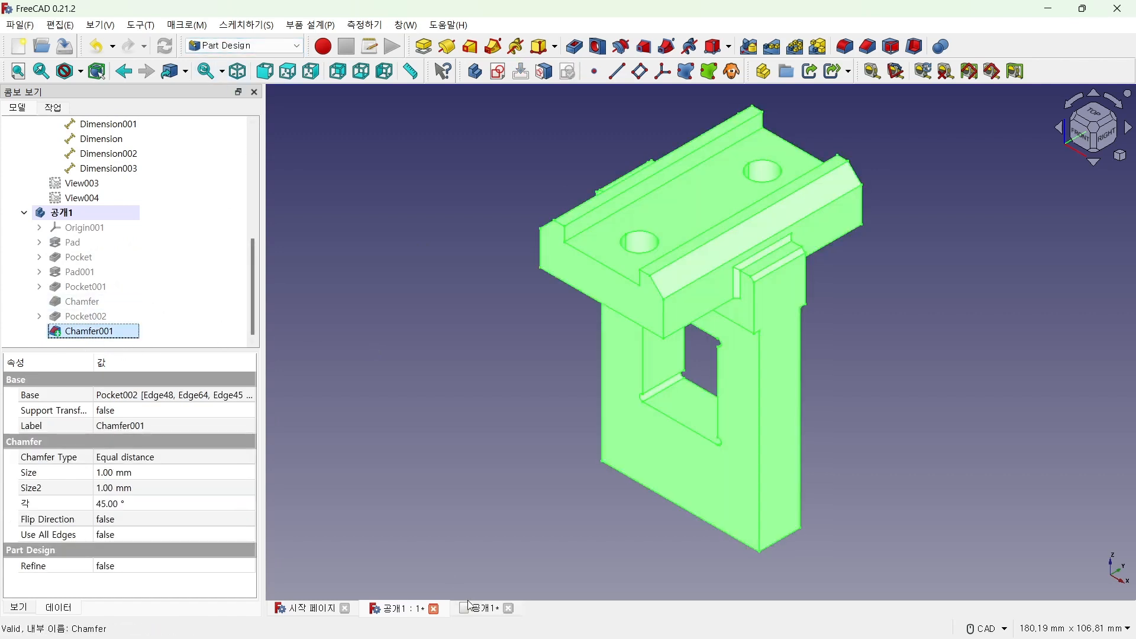
Delete View001 through View004 together with their dimensions from the 공개1 drawing page.
click(484, 609)
scroll(587, 392, down, 1)
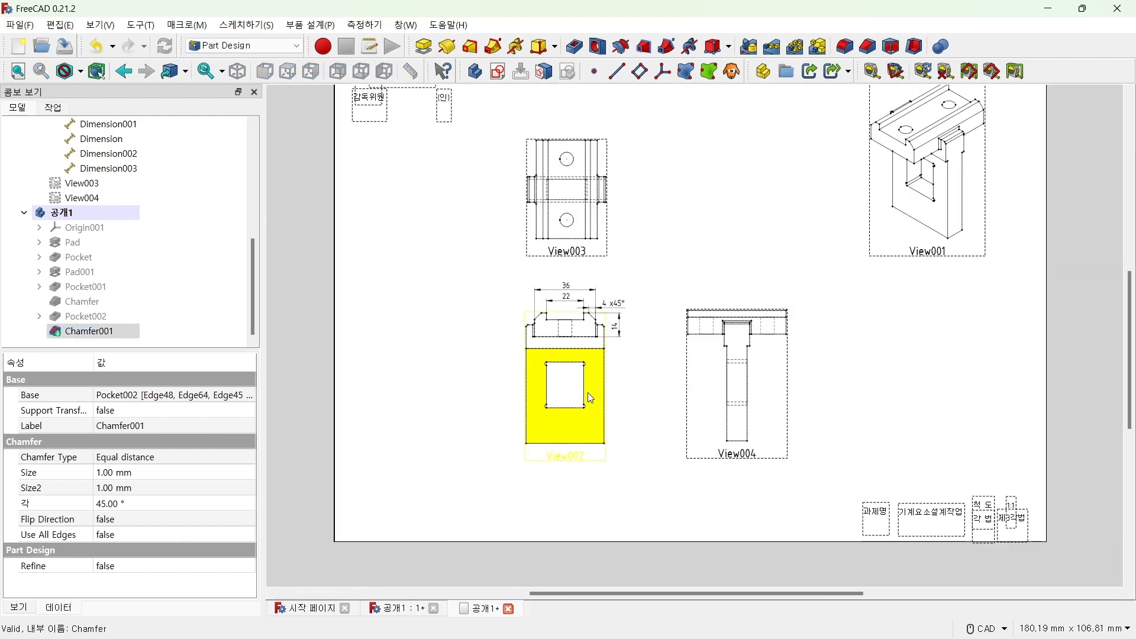
click(563, 251)
scroll(50, 251, up, 2)
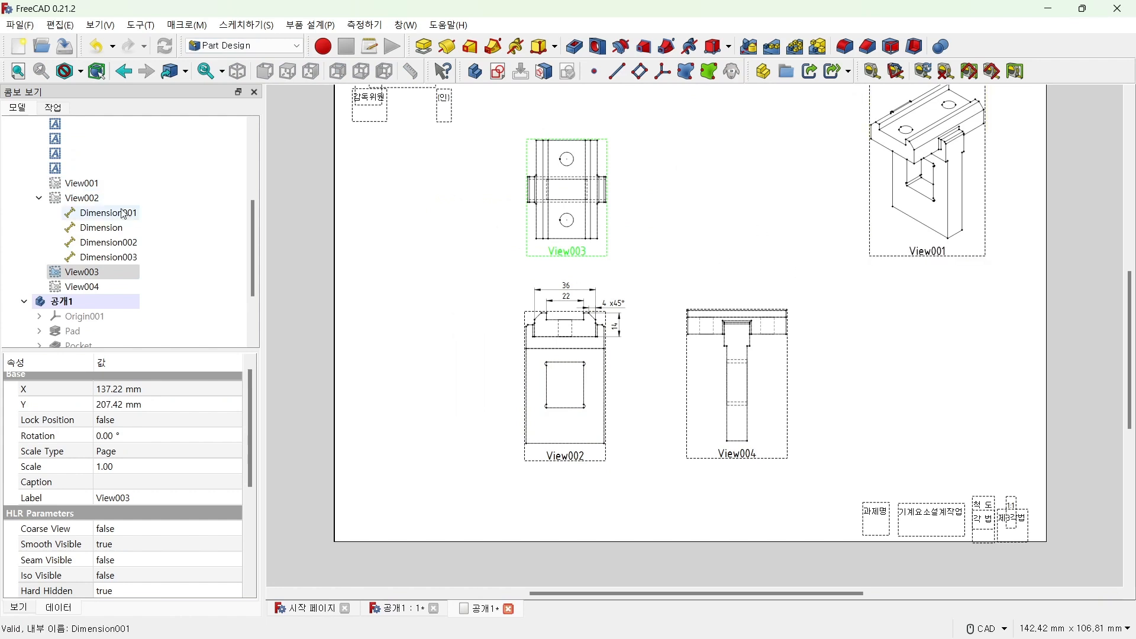
click(76, 184)
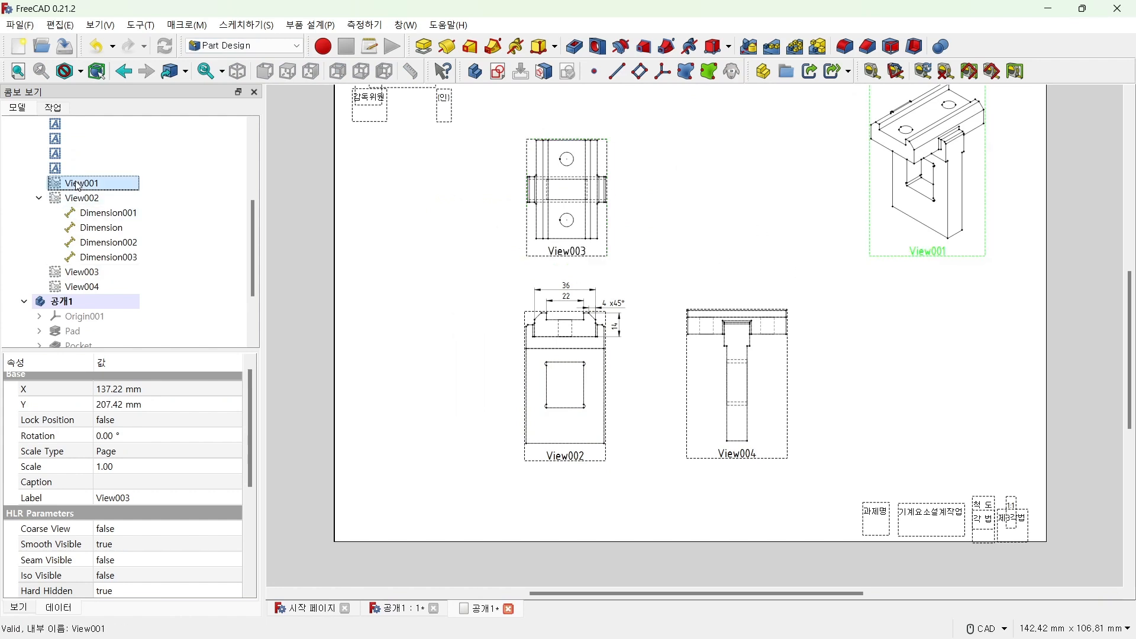
shift+click(73, 287)
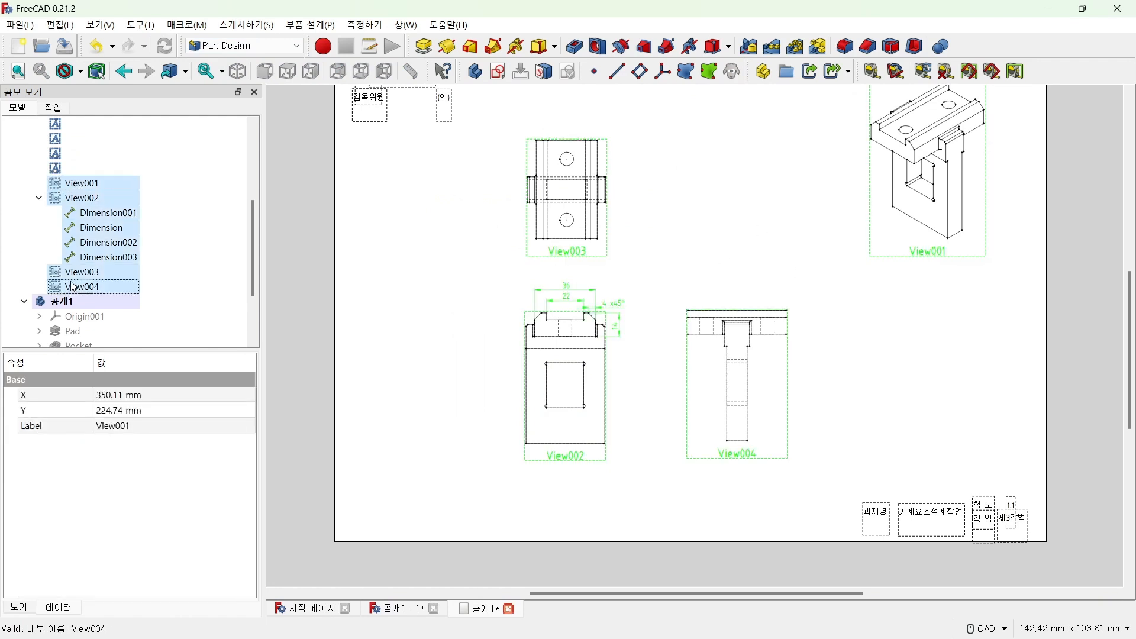
key(Delete)
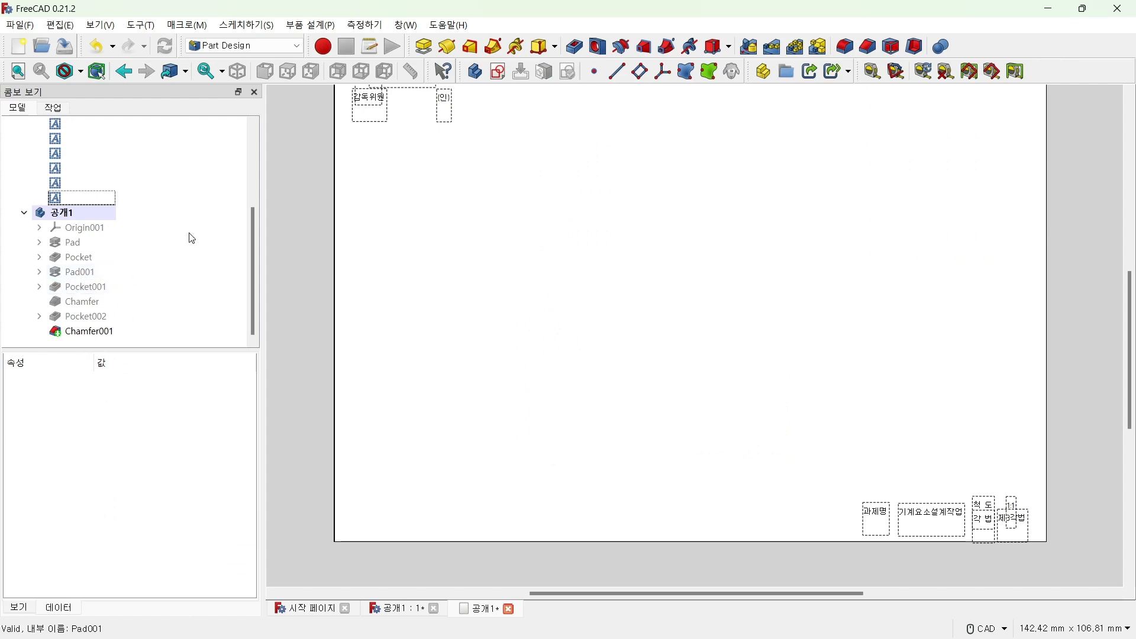
Switch to the TechDraw workbench and insert an isometric view of Chamfer001 into the 공개1 drawing page.
click(83, 331)
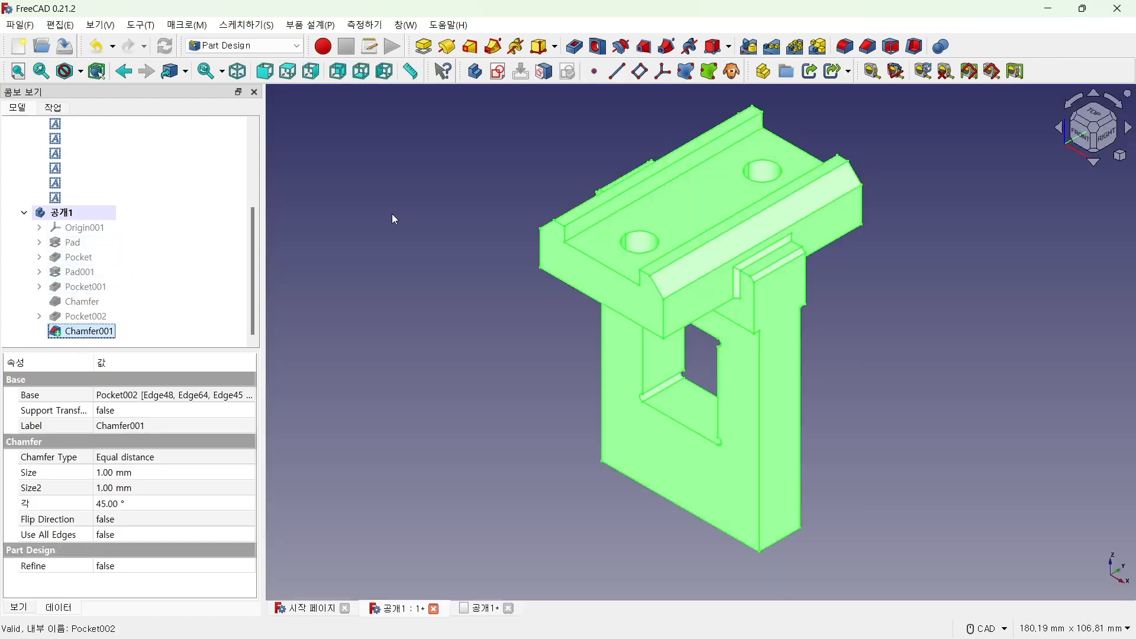
click(226, 45)
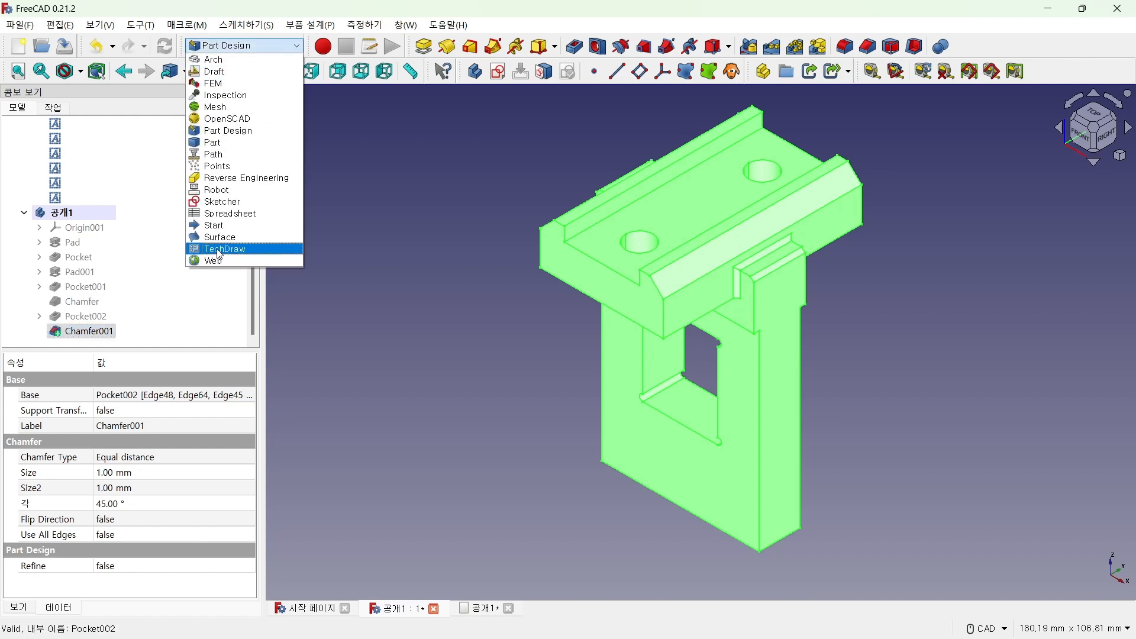
click(222, 248)
click(118, 100)
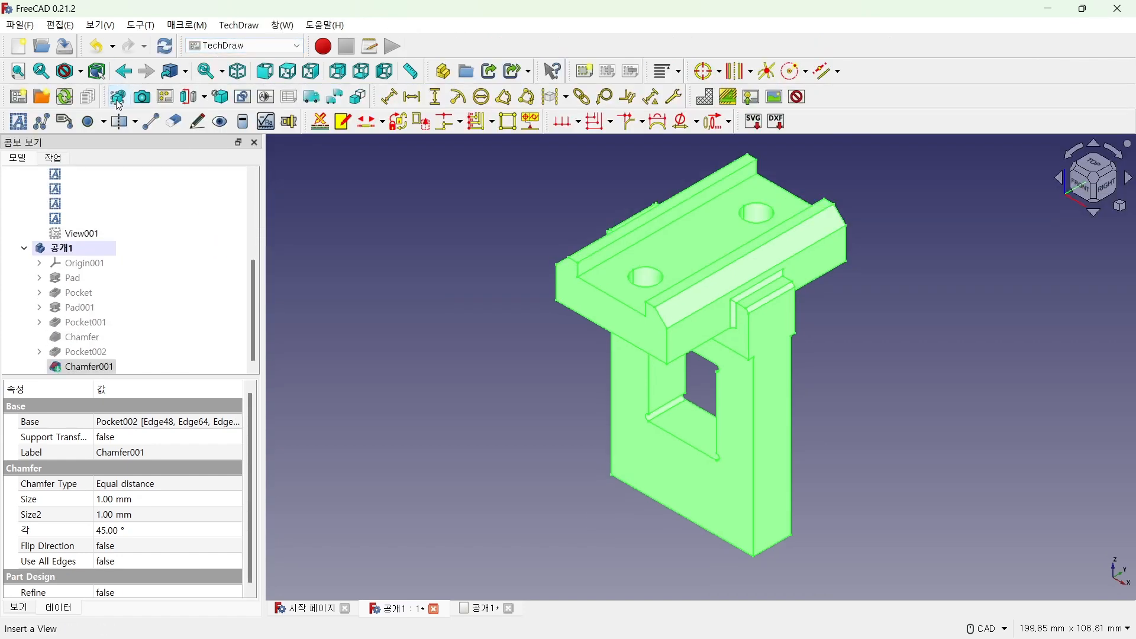
Insert the front, top and right-side views of Chamfer001 into the drawing page.
click(264, 71)
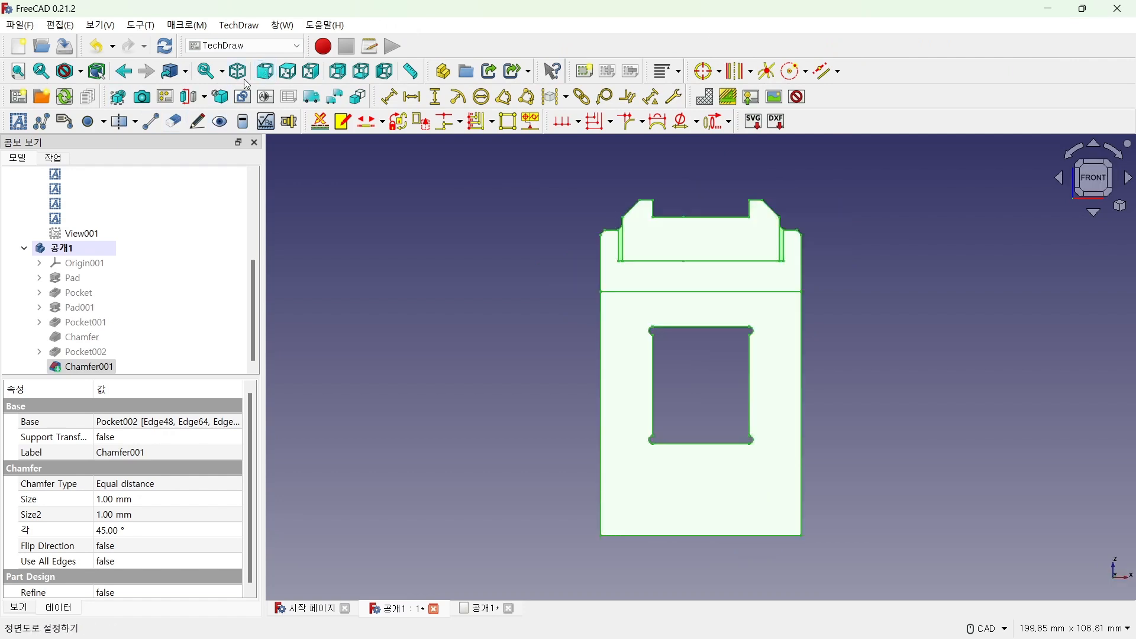
click(287, 76)
click(117, 96)
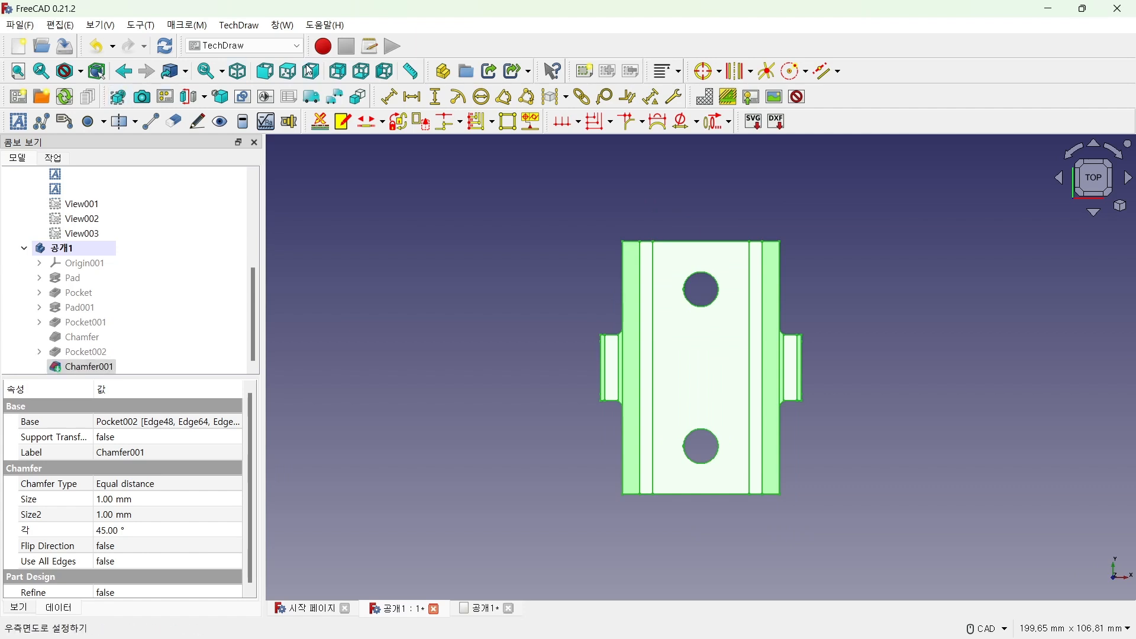
click(310, 71)
click(118, 96)
Arrange the page's views with the top view above the front view, the side view beside it and the isometric view in the upper-right corner.
click(466, 599)
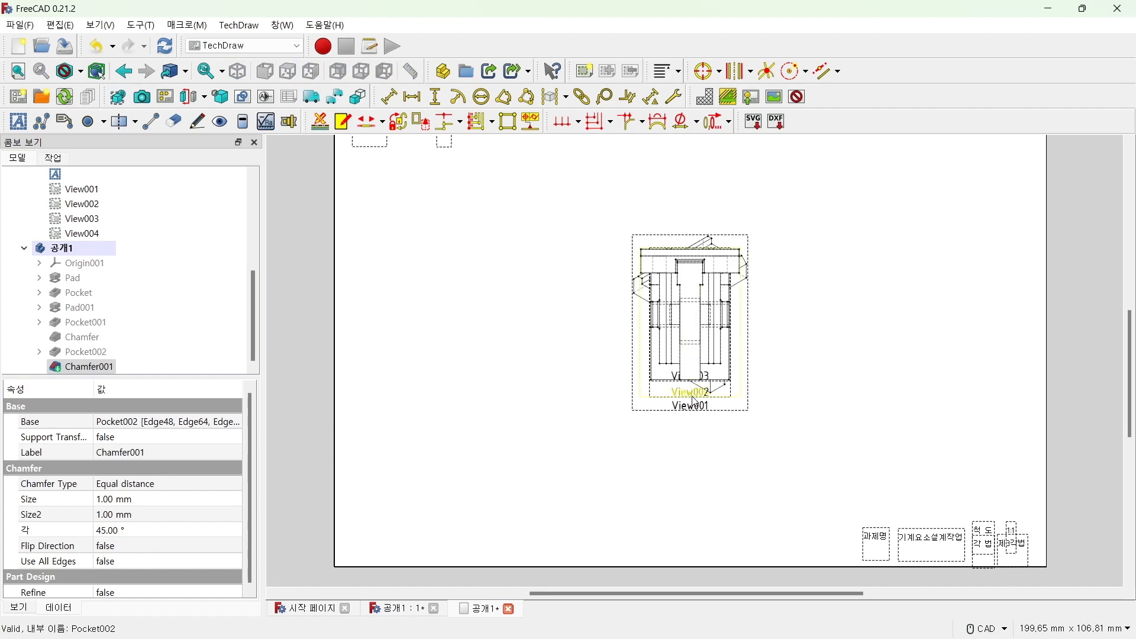
drag(694, 374, 603, 285)
drag(679, 391, 572, 461)
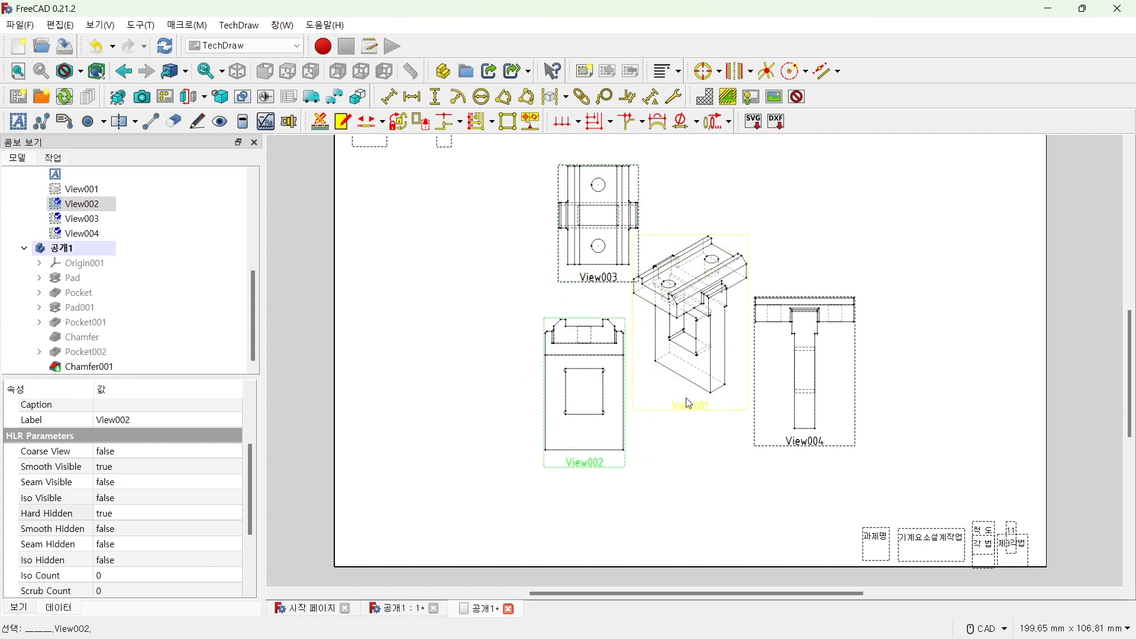
scroll(690, 405, down, 2)
click(693, 411)
drag(694, 415, 866, 309)
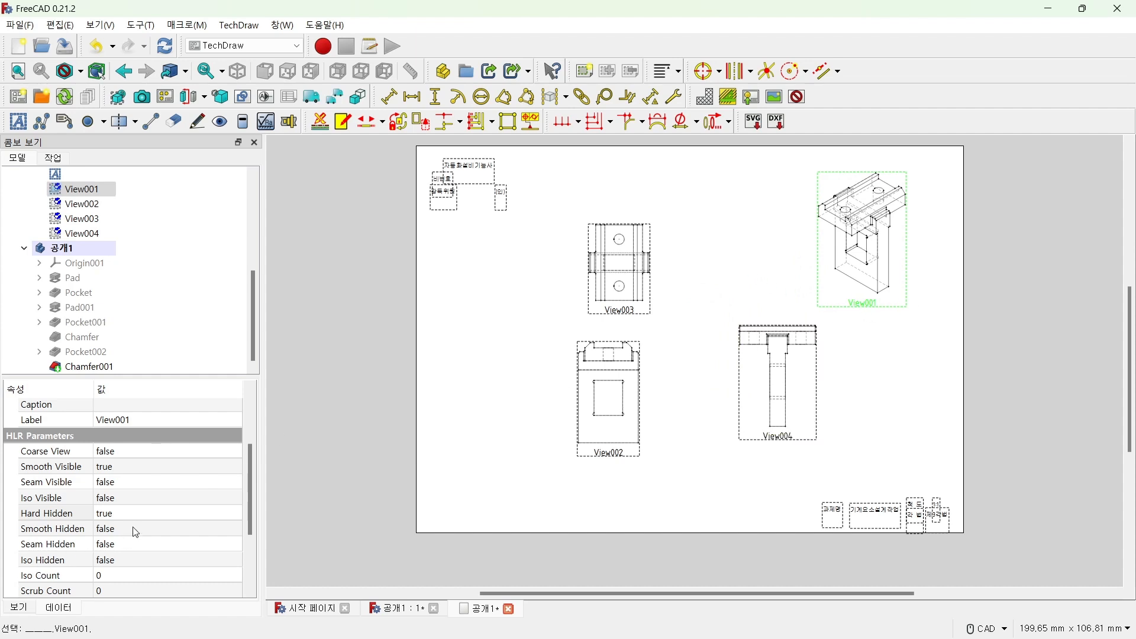
Set Hard Hidden to false for the isometric View001 and refresh the drawing.
click(148, 515)
click(148, 514)
click(148, 537)
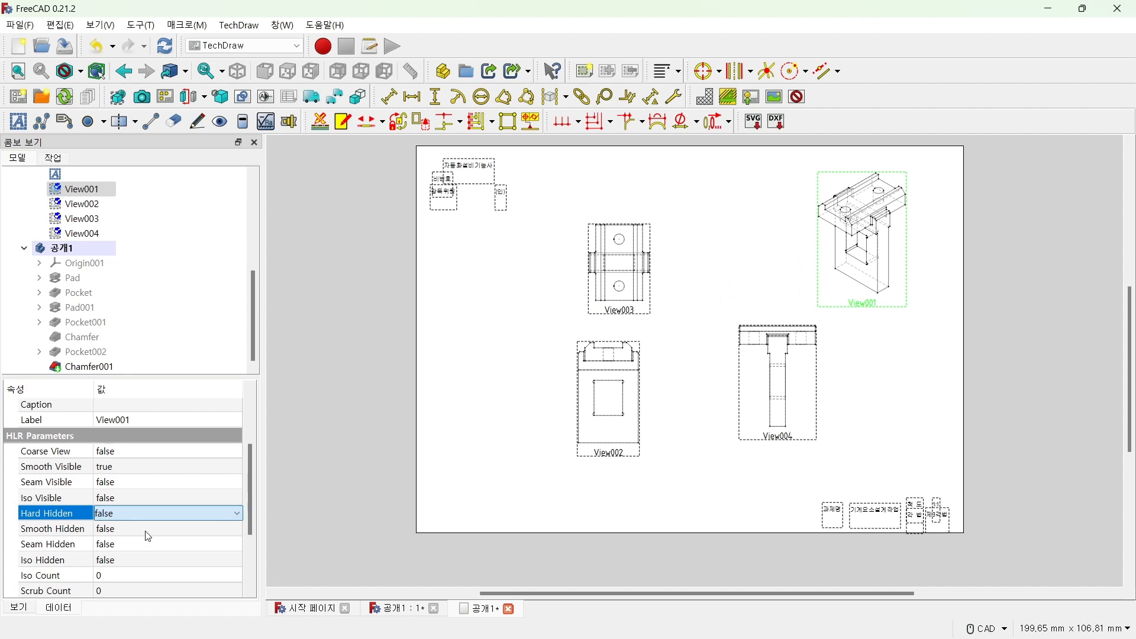
click(164, 52)
scroll(763, 290, up, 1)
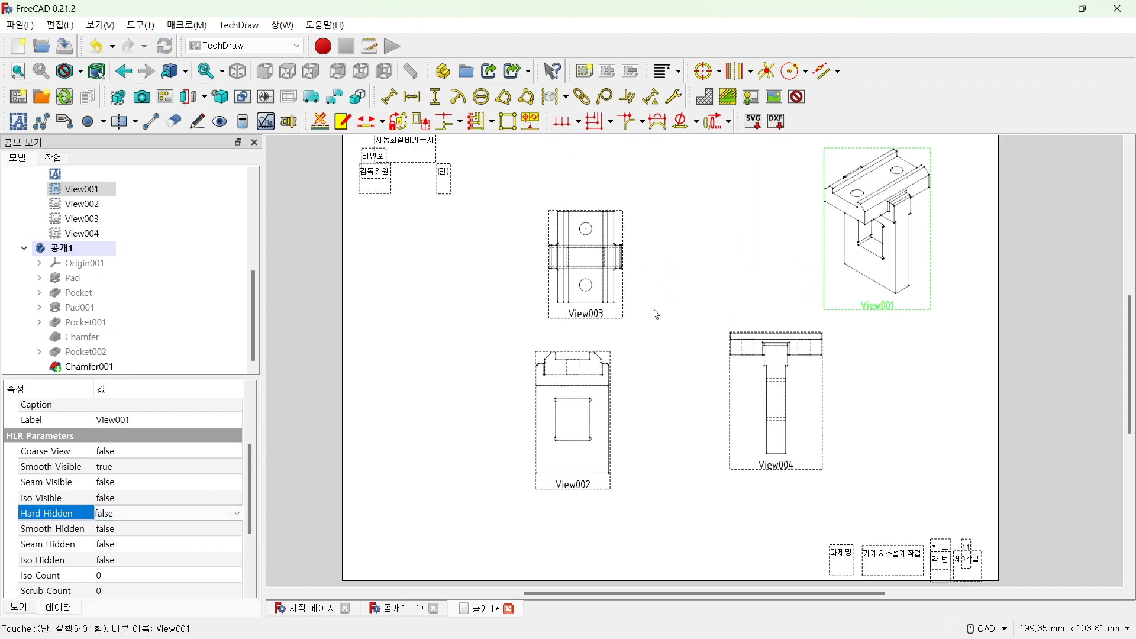
Shift the top view, View003, sideways so it lines up above the front view, View002.
scroll(656, 314, up, 1)
drag(576, 318, 567, 320)
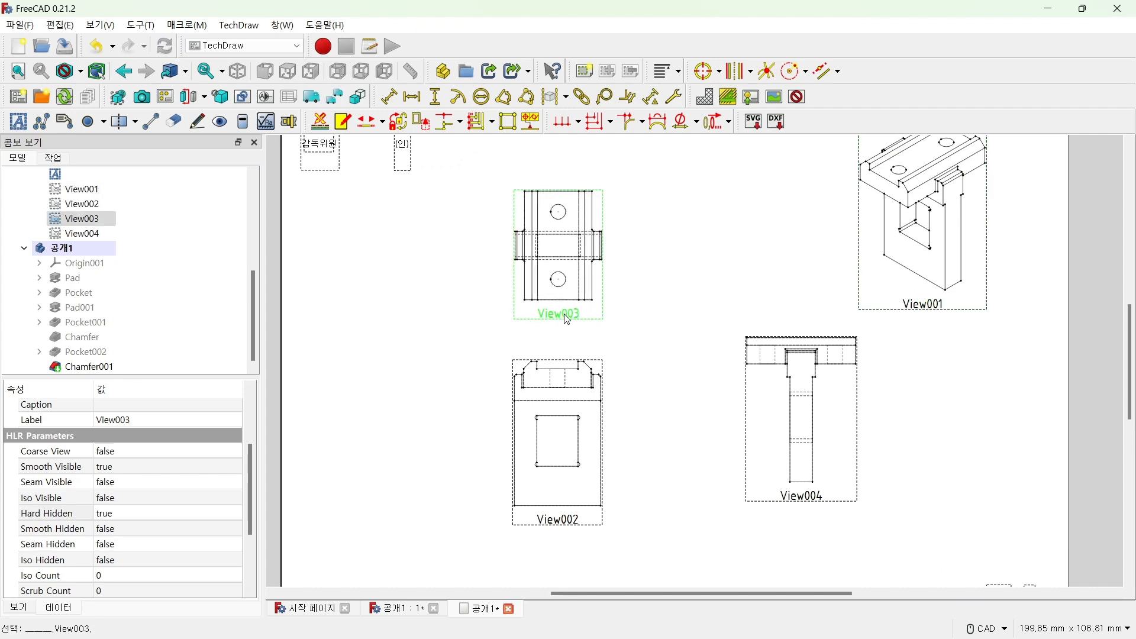
scroll(598, 296, down, 2)
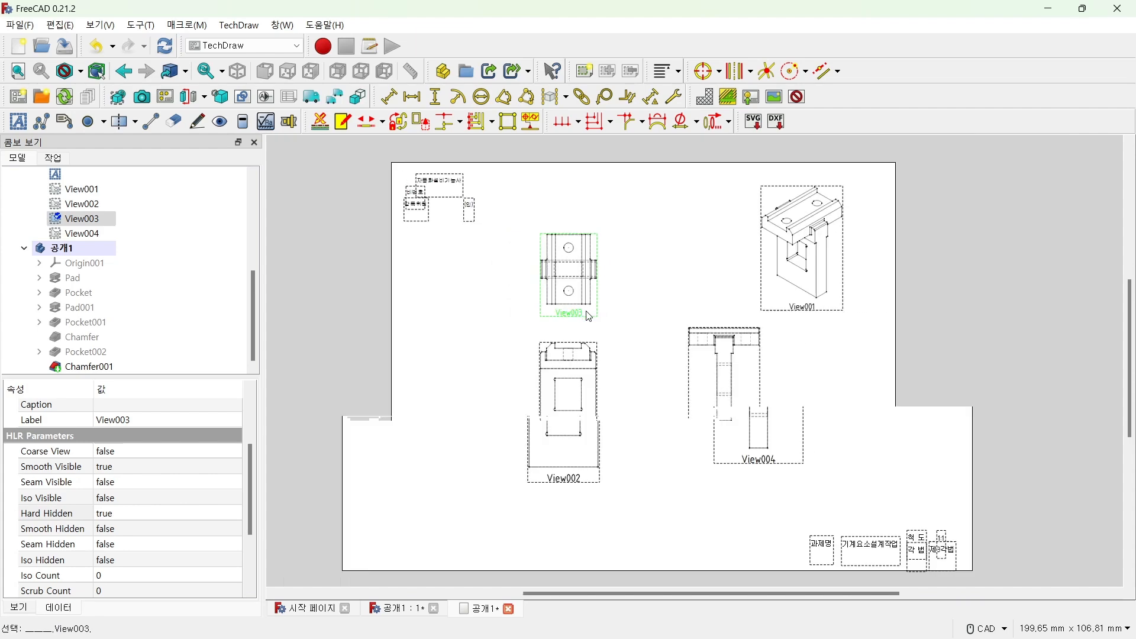
scroll(509, 542, up, 2)
scroll(528, 559, down, 3)
Add a vertical dimension in View002 from the window's lower-right corner to the outline's bottom corner, placed outside the right edge.
scroll(528, 559, up, 5)
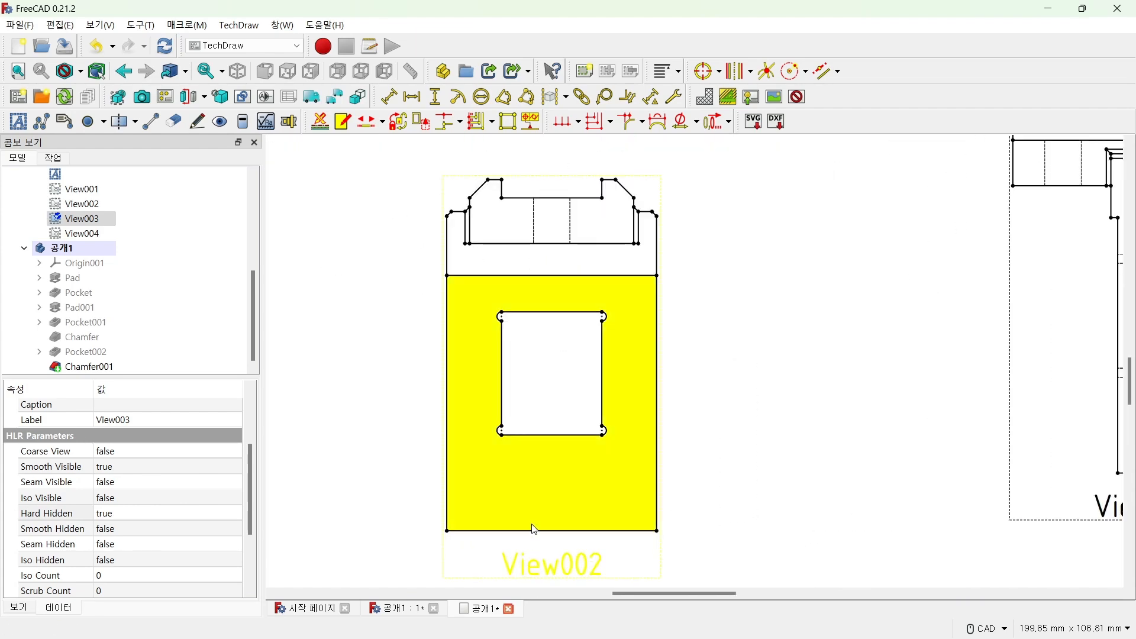
click(603, 436)
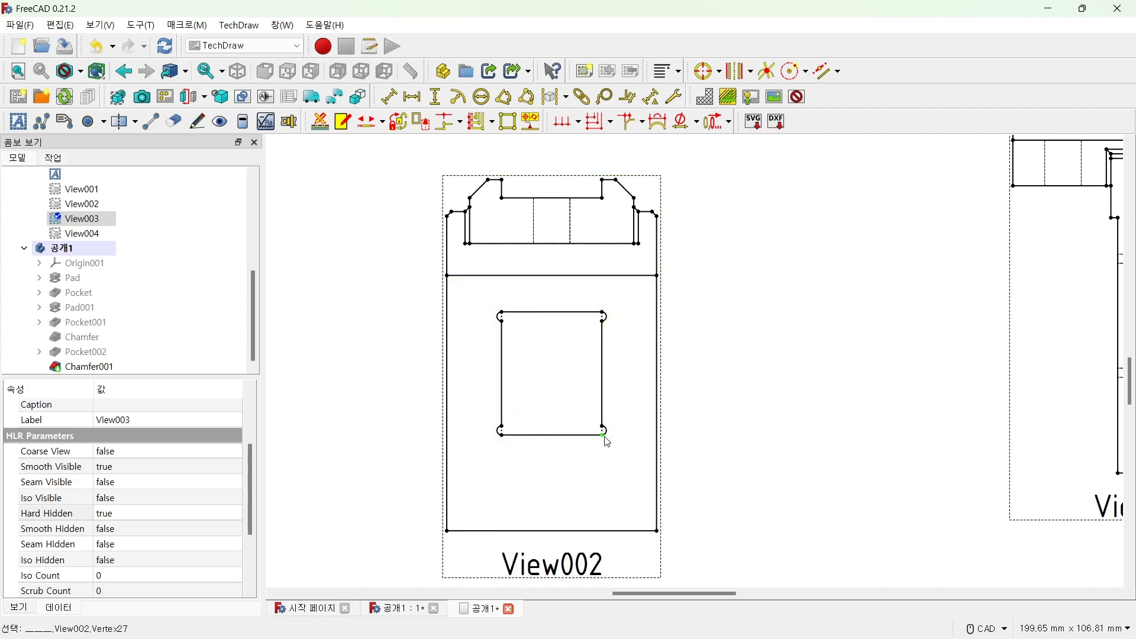
ctrl+click(658, 530)
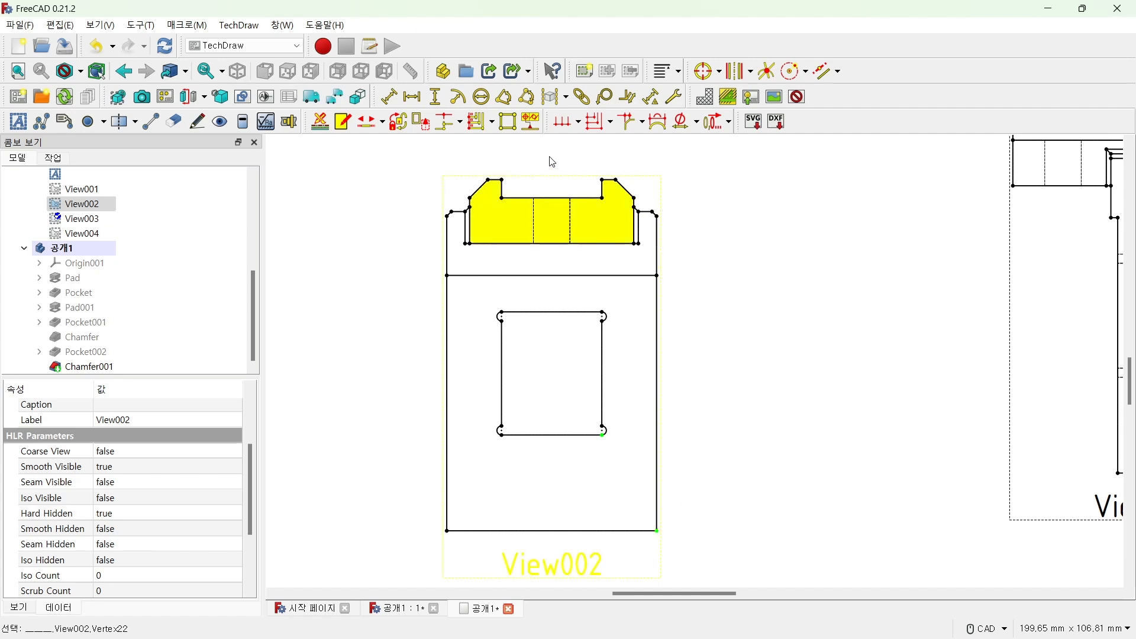
click(435, 99)
drag(631, 490, 701, 498)
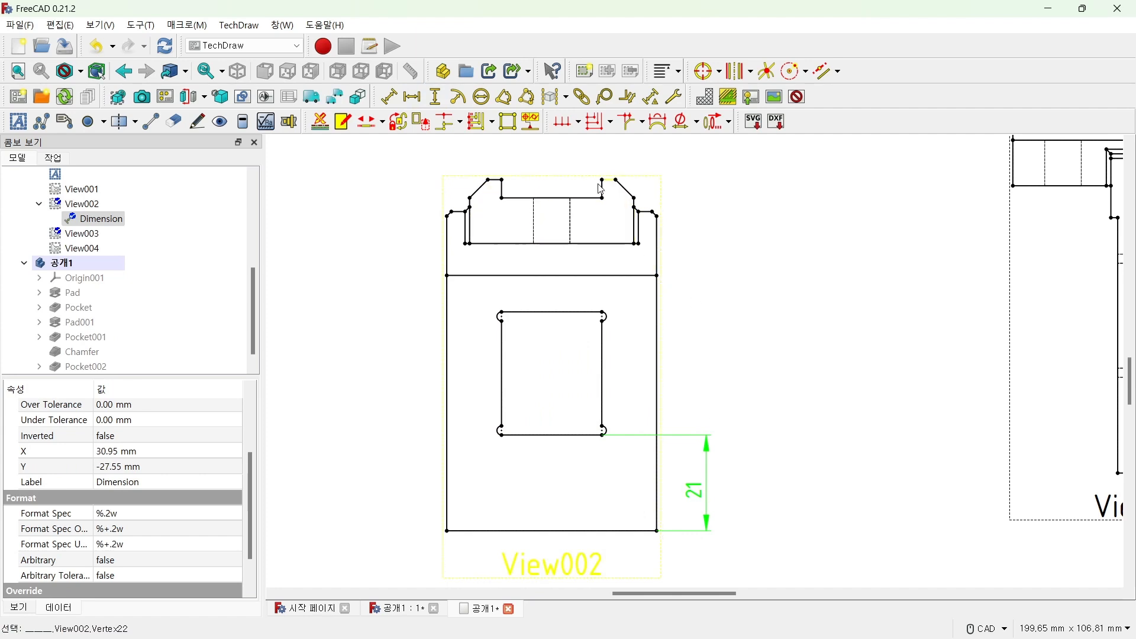
Add a vertical dimension for the window's height in View002, aligned above the bottom dimension.
click(604, 314)
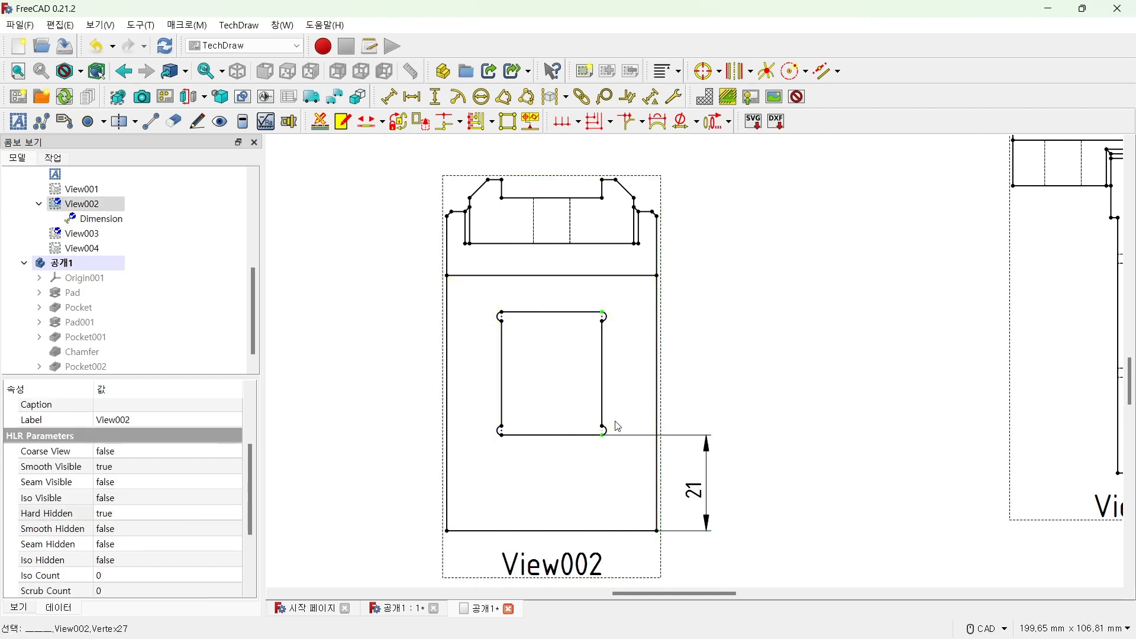
click(435, 96)
drag(612, 379, 695, 390)
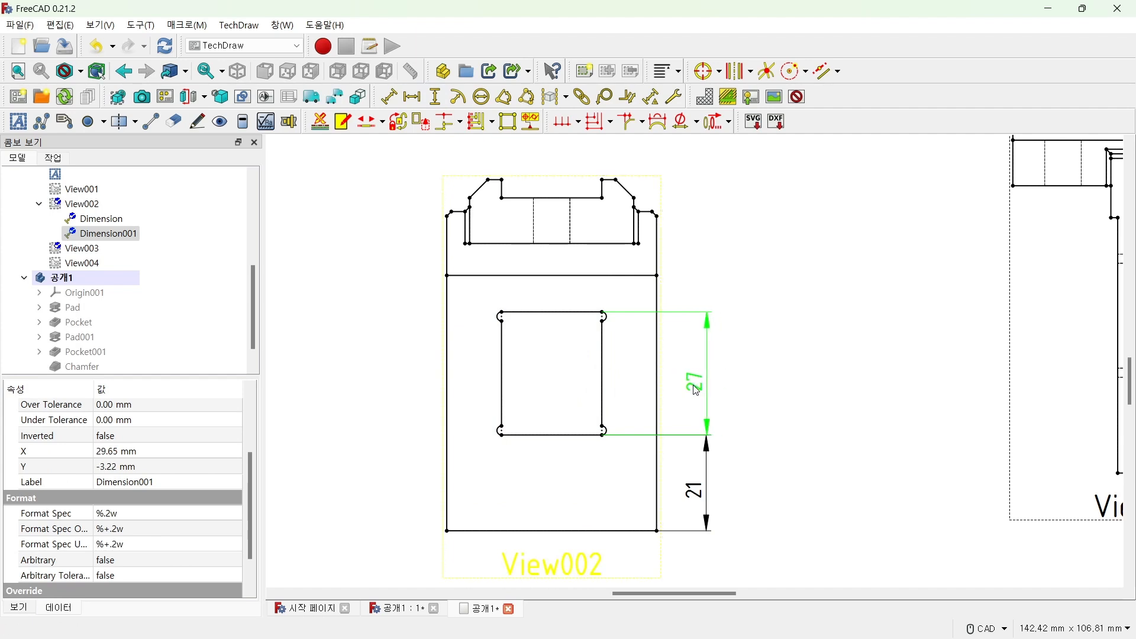
click(577, 127)
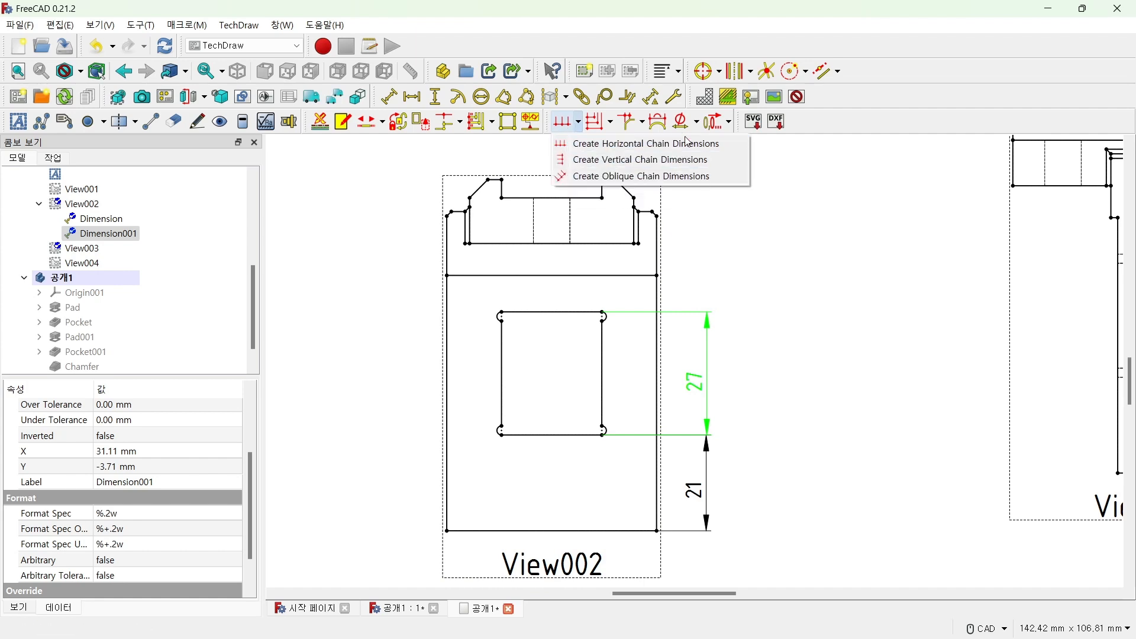
click(808, 272)
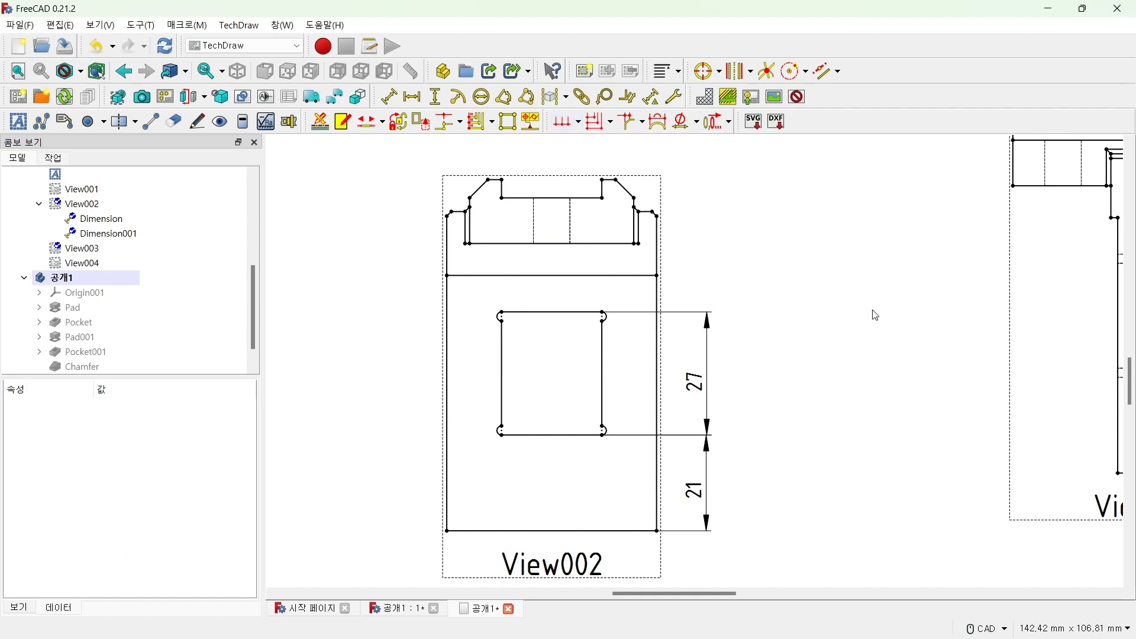
click(693, 387)
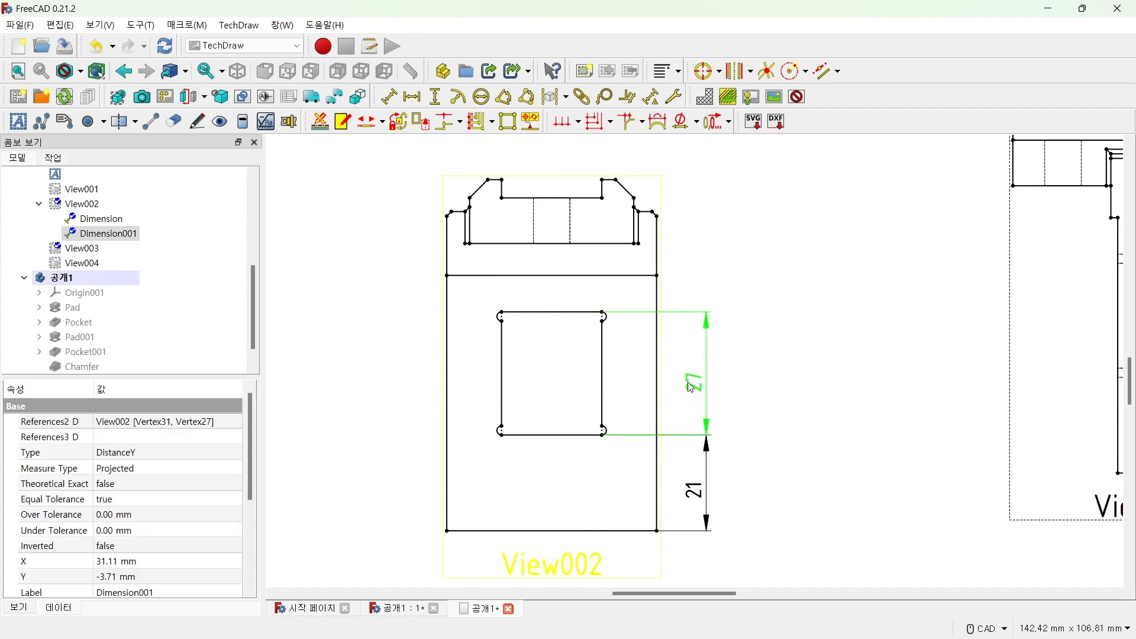
Add a vertical dimension in View002 from the window's upper corner to the horizontal edge above it, aligned with the window height dimension.
click(603, 313)
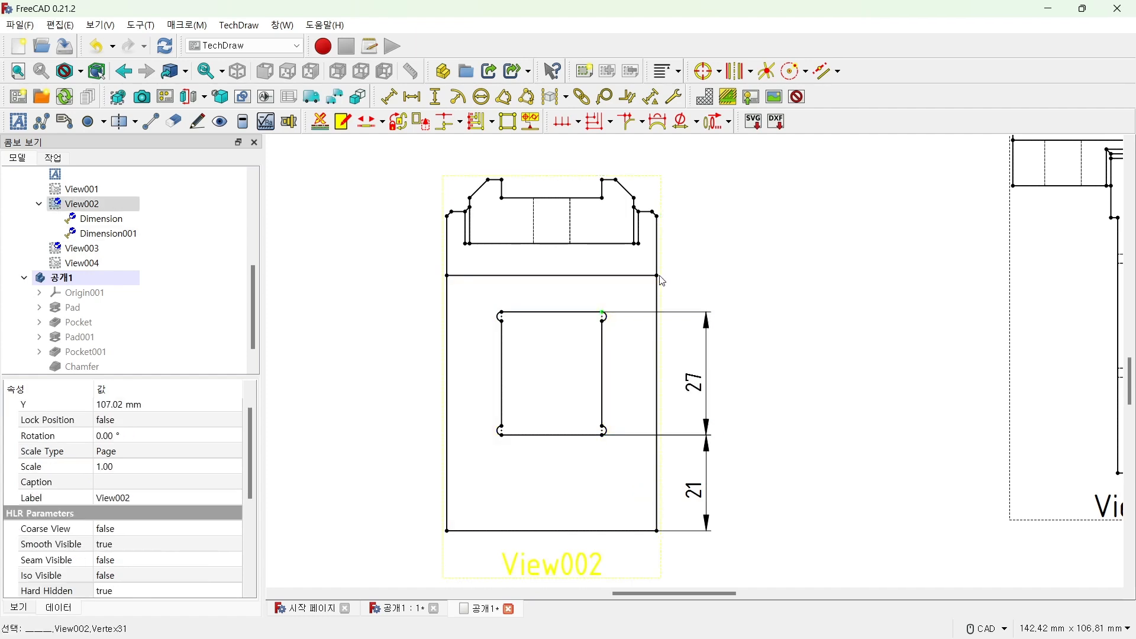
ctrl+click(657, 283)
ctrl+click(656, 275)
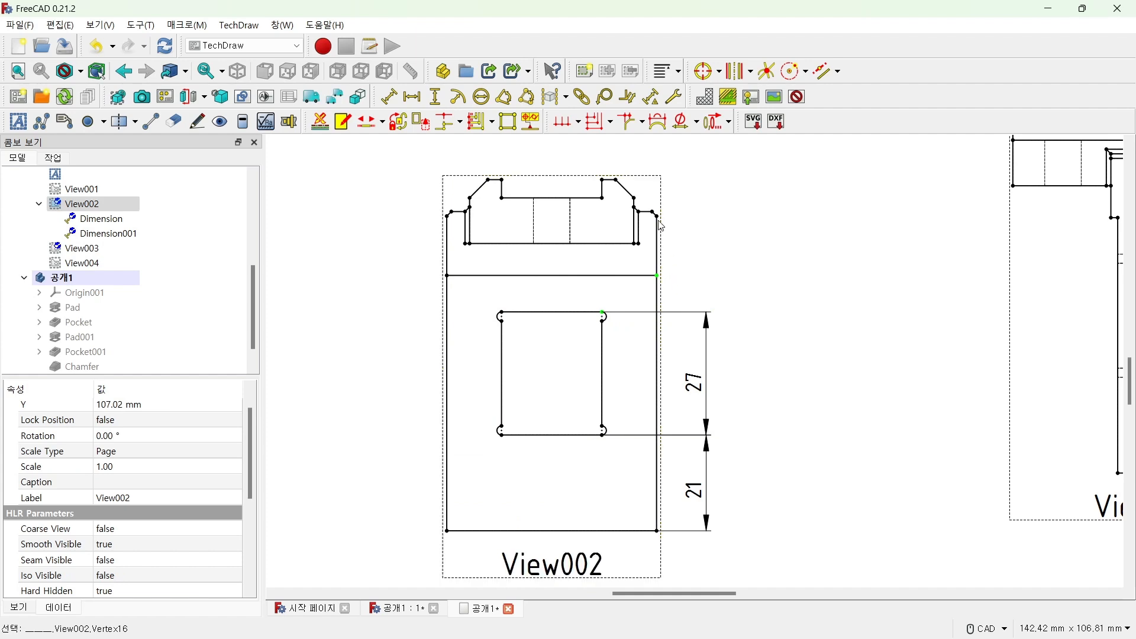
click(436, 96)
drag(632, 295, 700, 293)
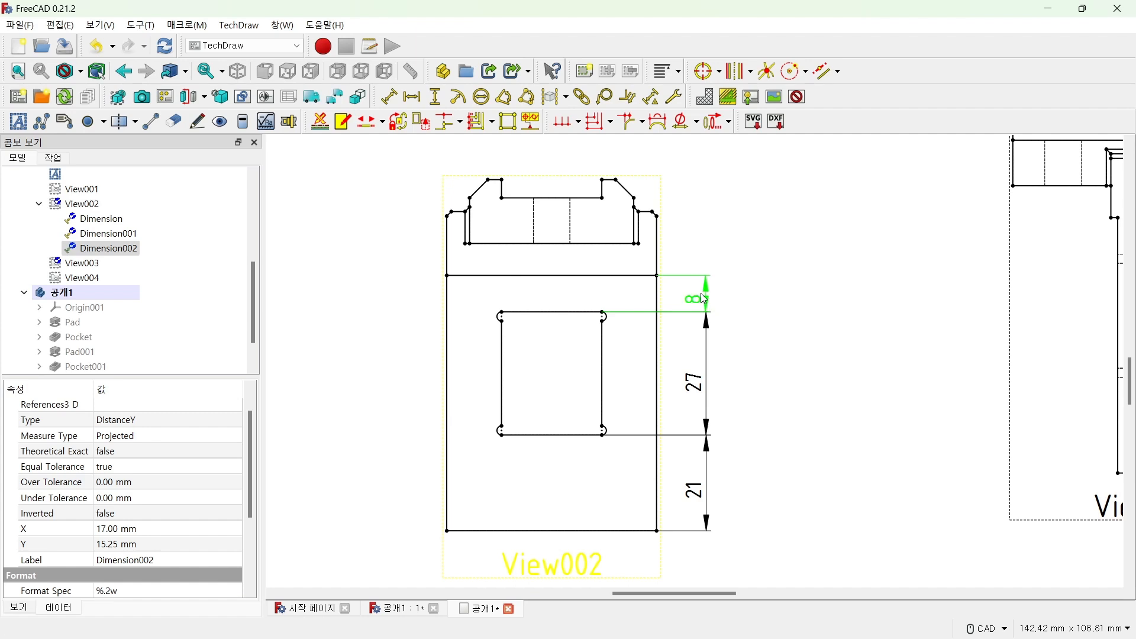
Add a vertical dimension in View002 from the lower end of the right chamfer to the upper block's base.
click(635, 199)
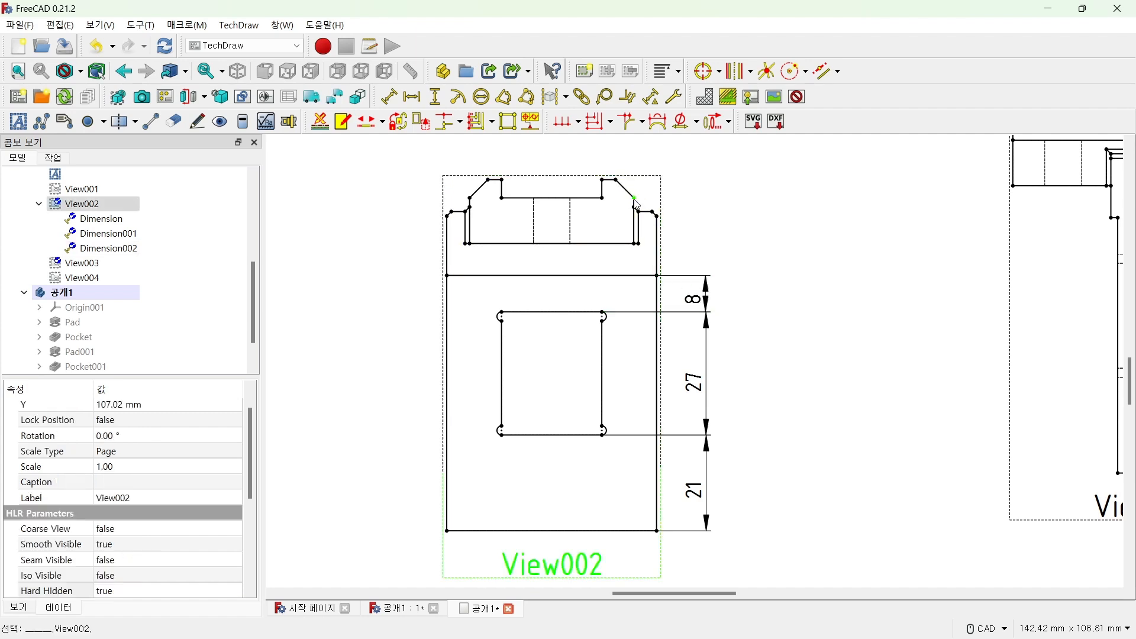
ctrl+click(639, 243)
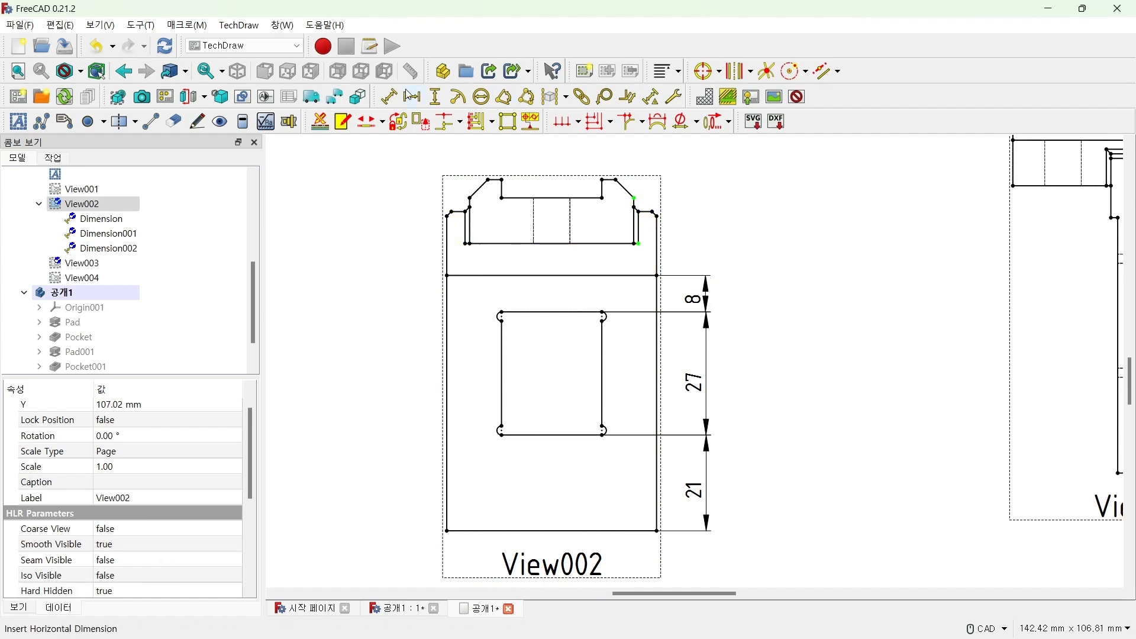
click(435, 97)
drag(639, 232, 668, 232)
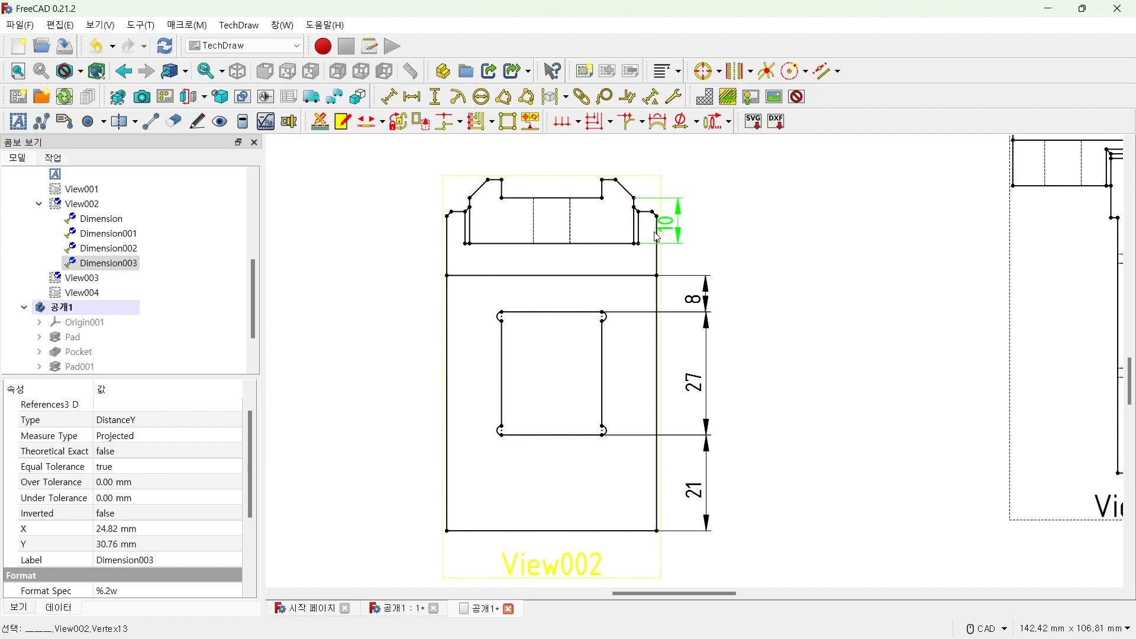
Dimension the upper block's full height in View002, aligned with the other vertical dimensions, and delete the dimension from the chamfer's lower end.
click(616, 180)
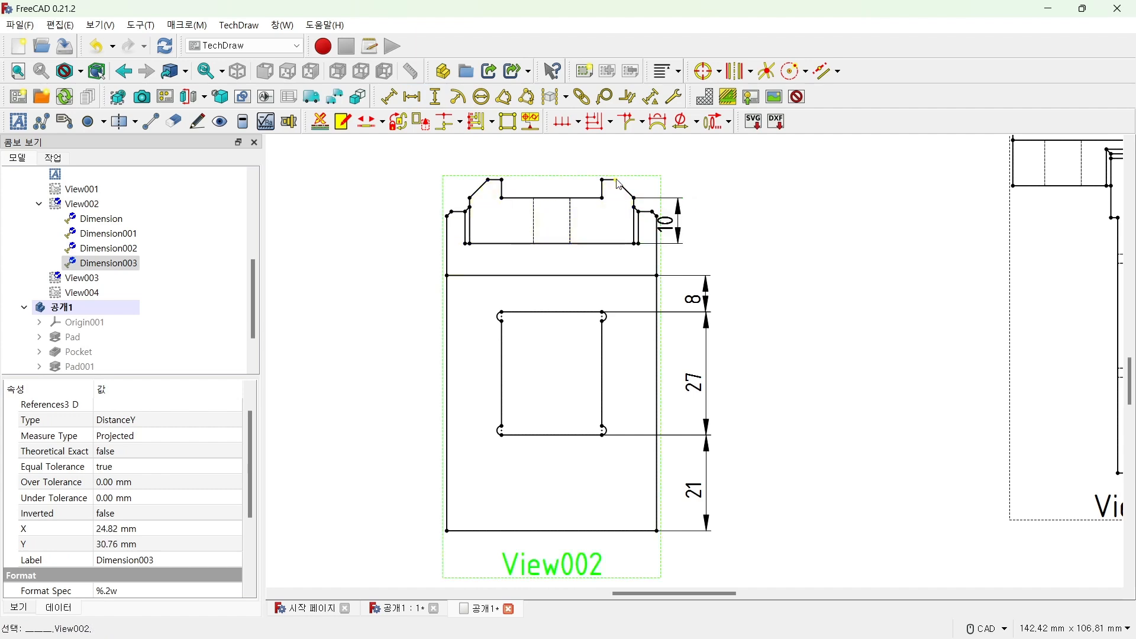
ctrl+click(639, 245)
click(436, 96)
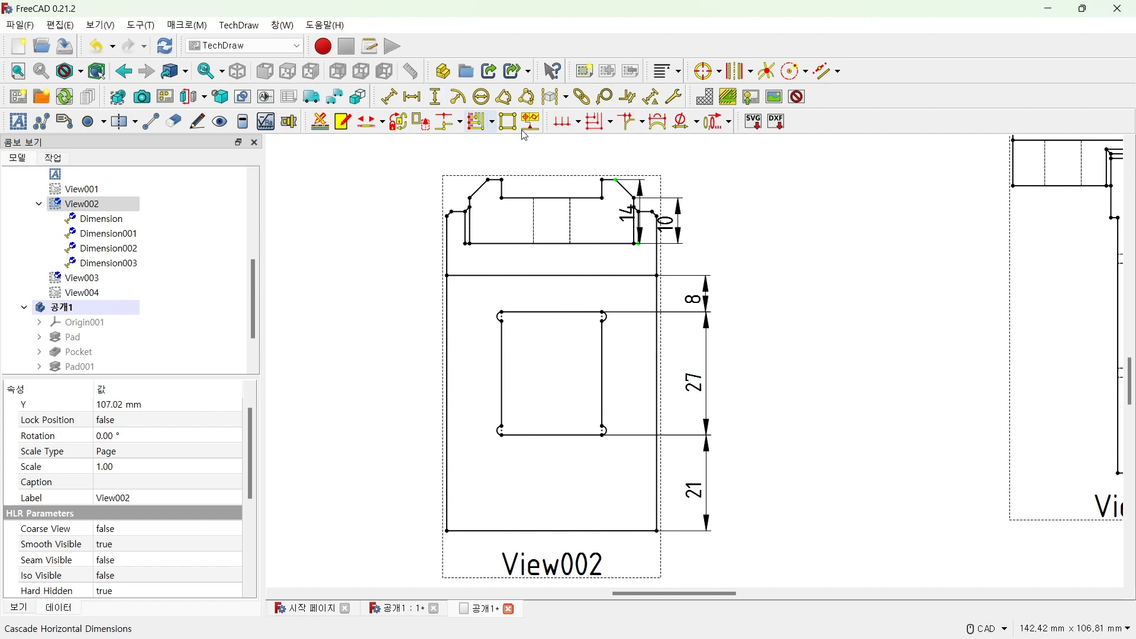
click(676, 223)
key(Delete)
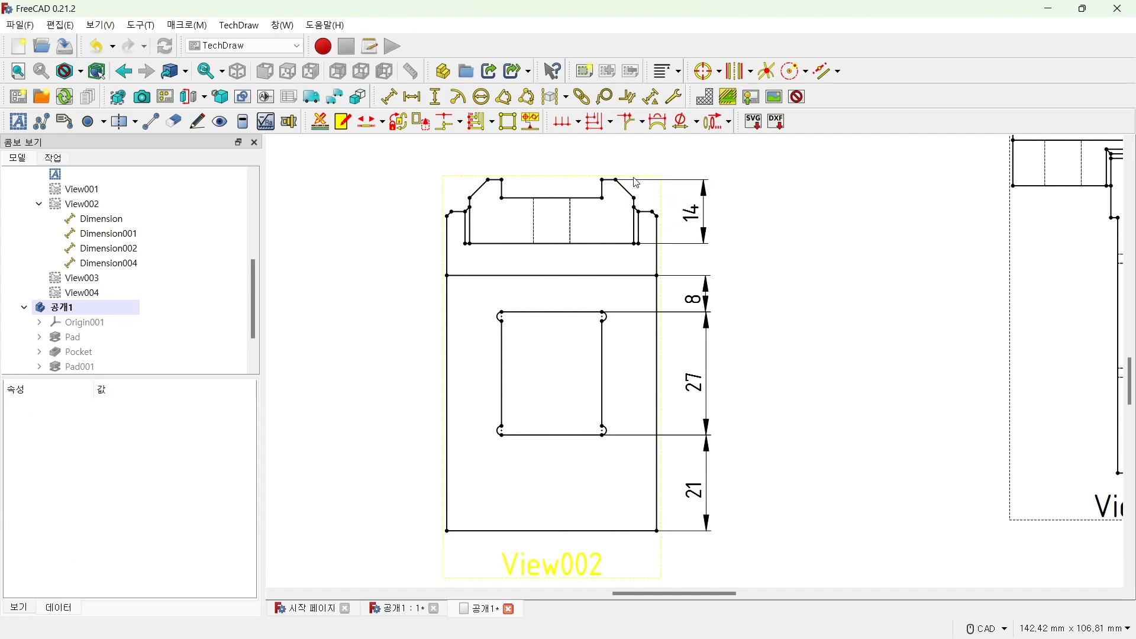
Add a vertical dimension in View002 from the right shoulder's top to the outline's bottom corner, placed outside the existing dimensions.
click(654, 214)
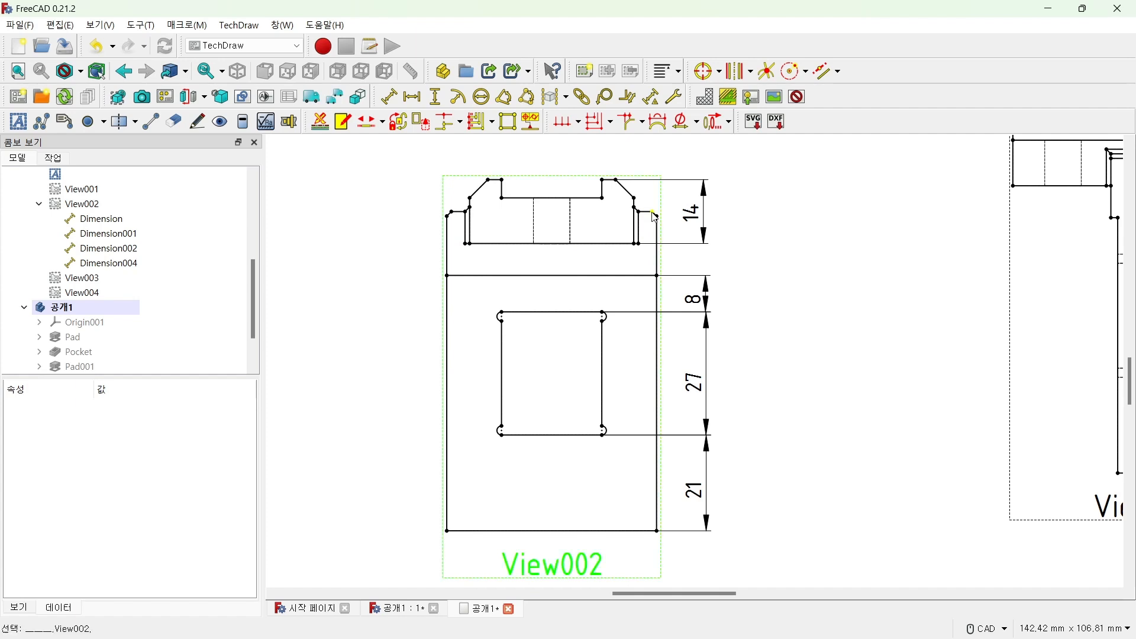
ctrl+click(657, 531)
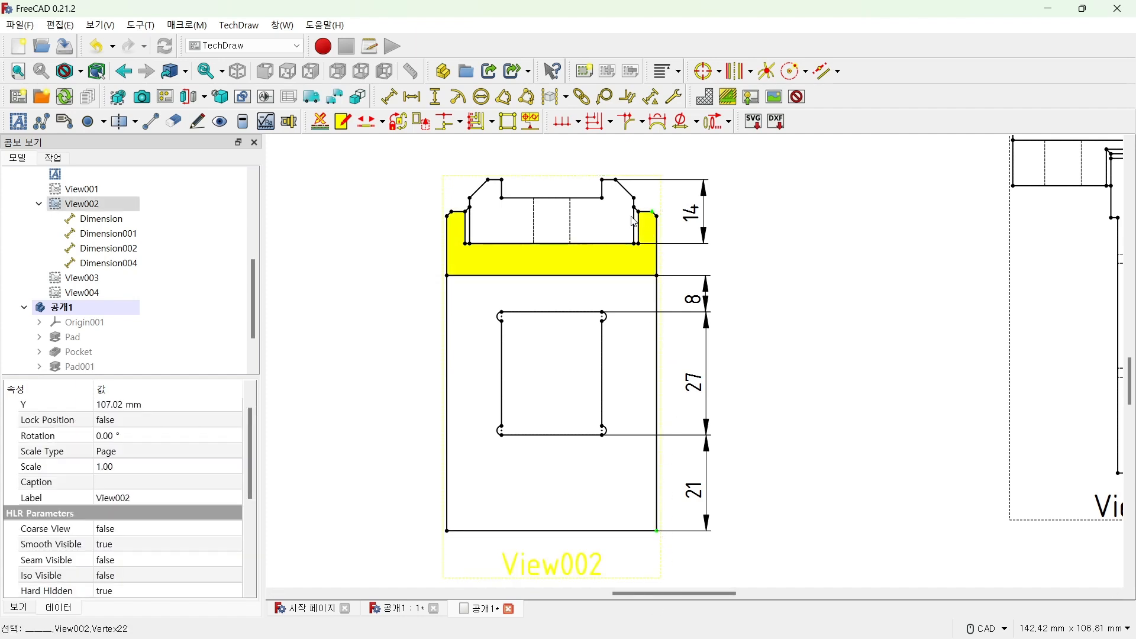
click(435, 96)
drag(685, 375, 739, 382)
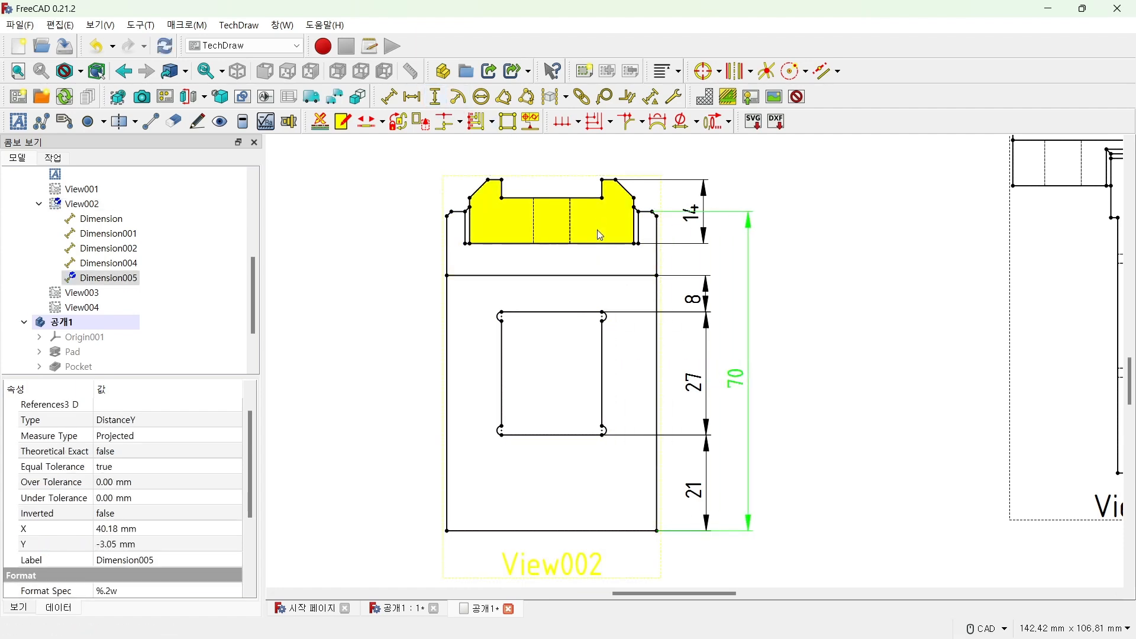
Dimension View002's overall height from the upper block's top to the outline's bottom corner, placed outside the shoulder height dimension.
click(615, 180)
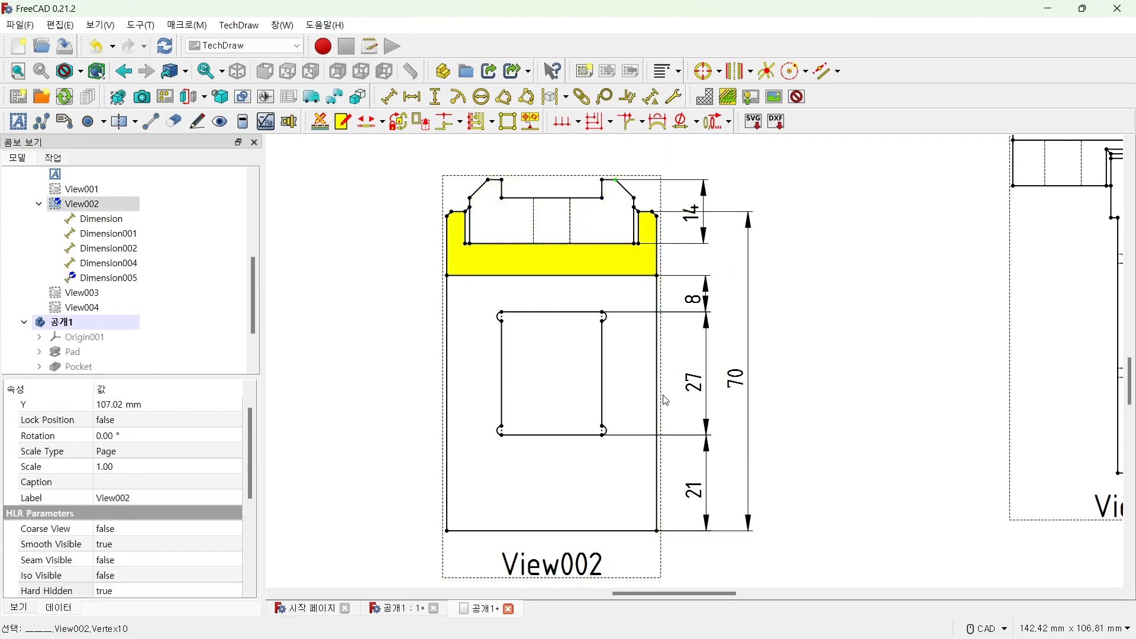
ctrl+click(657, 531)
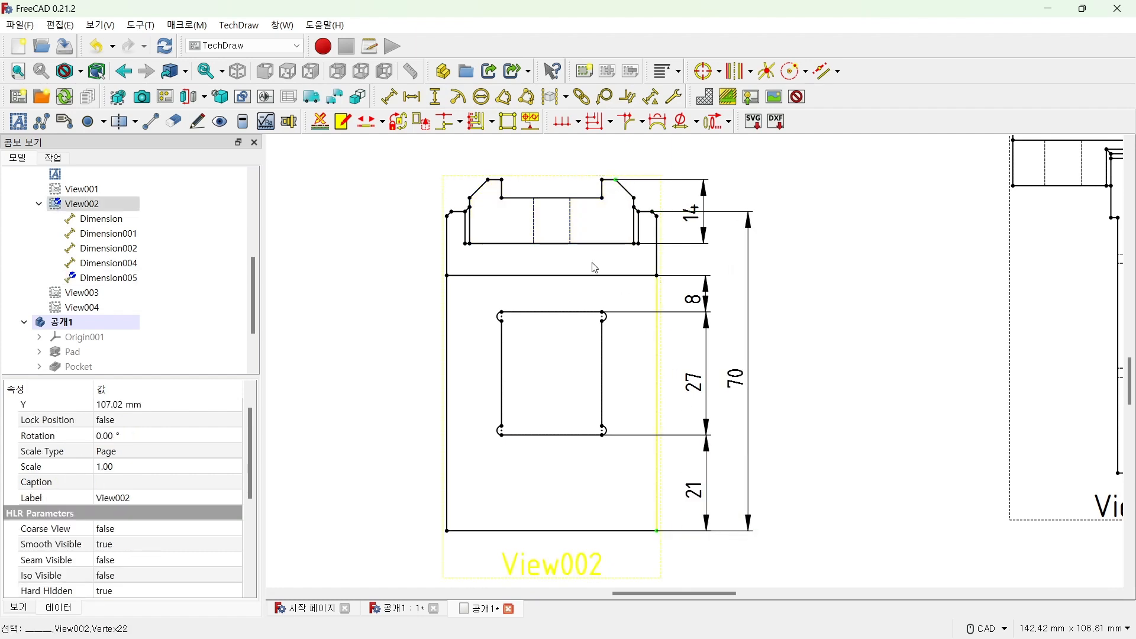
click(435, 96)
drag(636, 355, 785, 382)
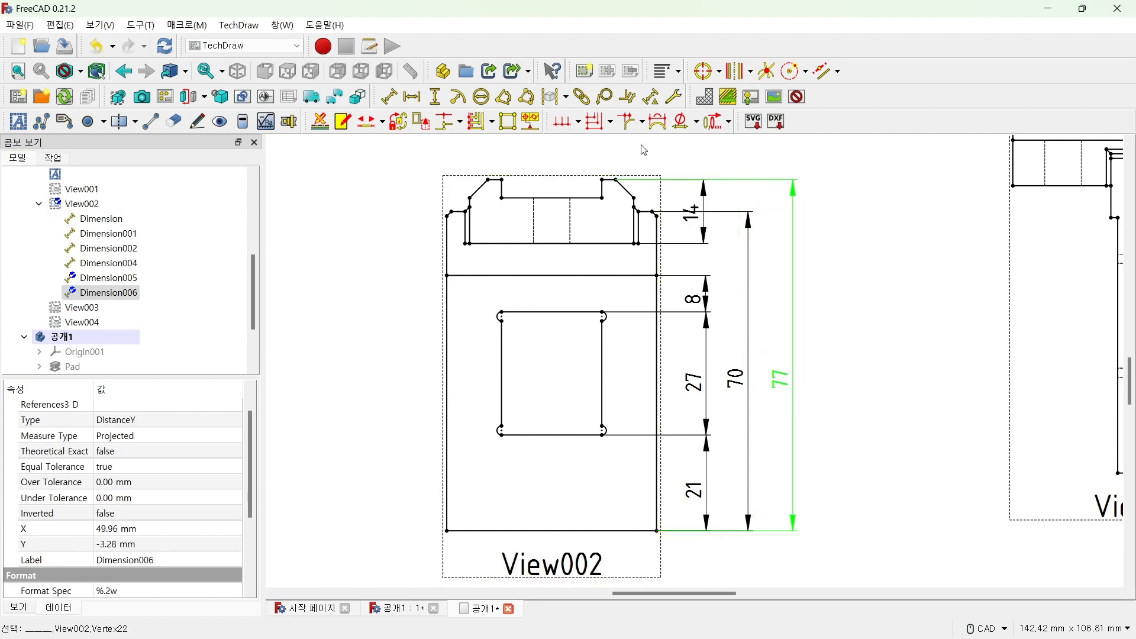
Add a horizontal chamfer dimension to the upper block's right chamfer in View002, placed above the chamfer.
click(615, 180)
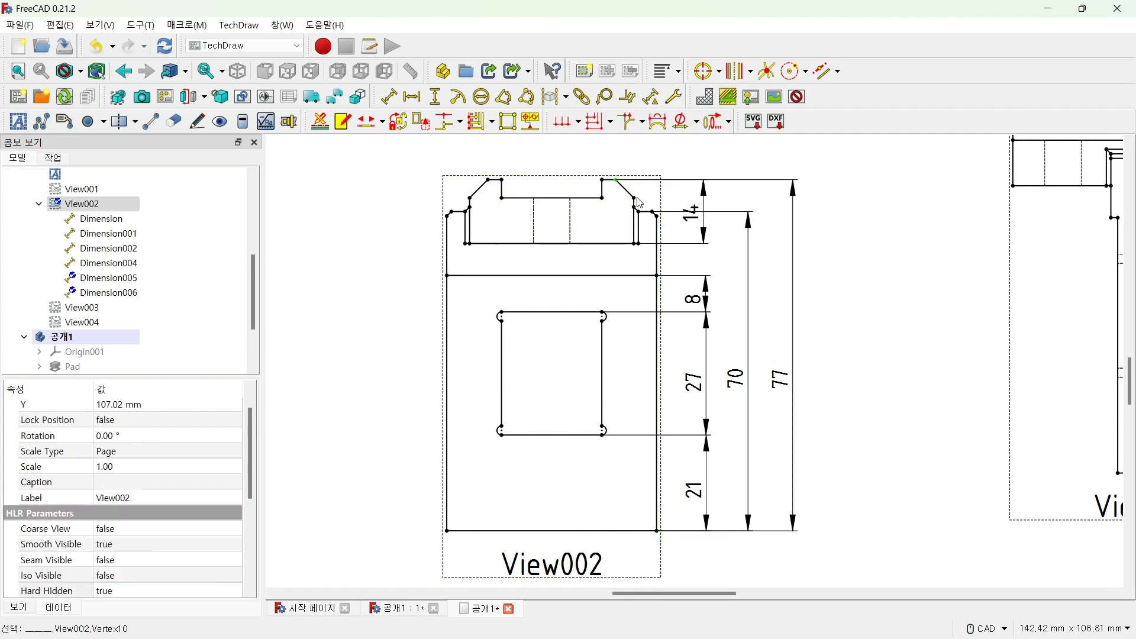
click(635, 199)
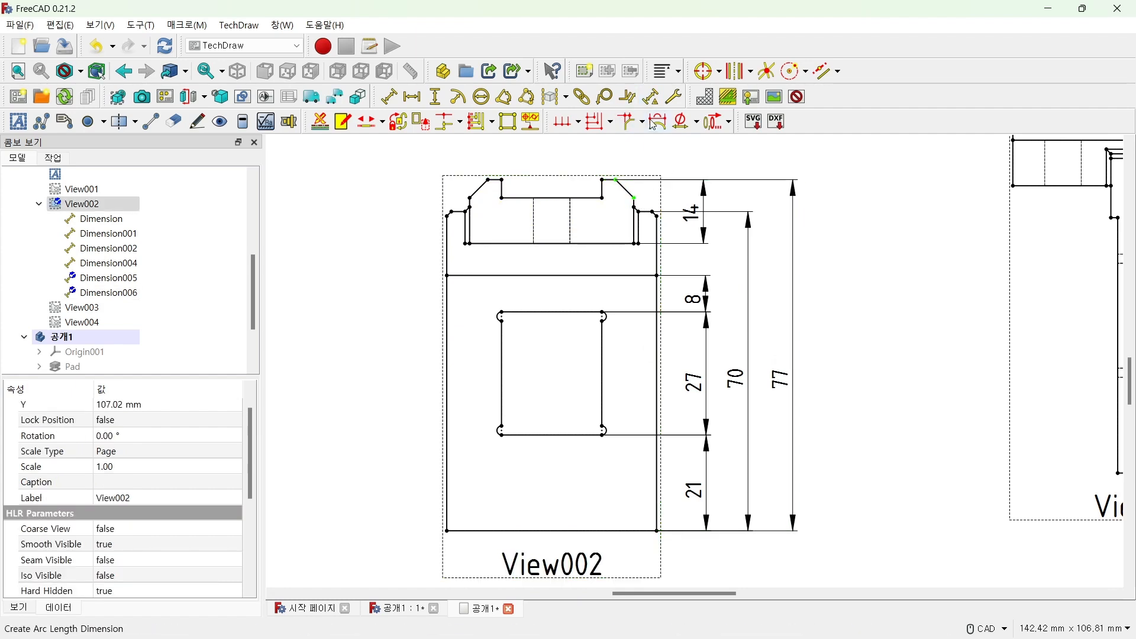
click(636, 129)
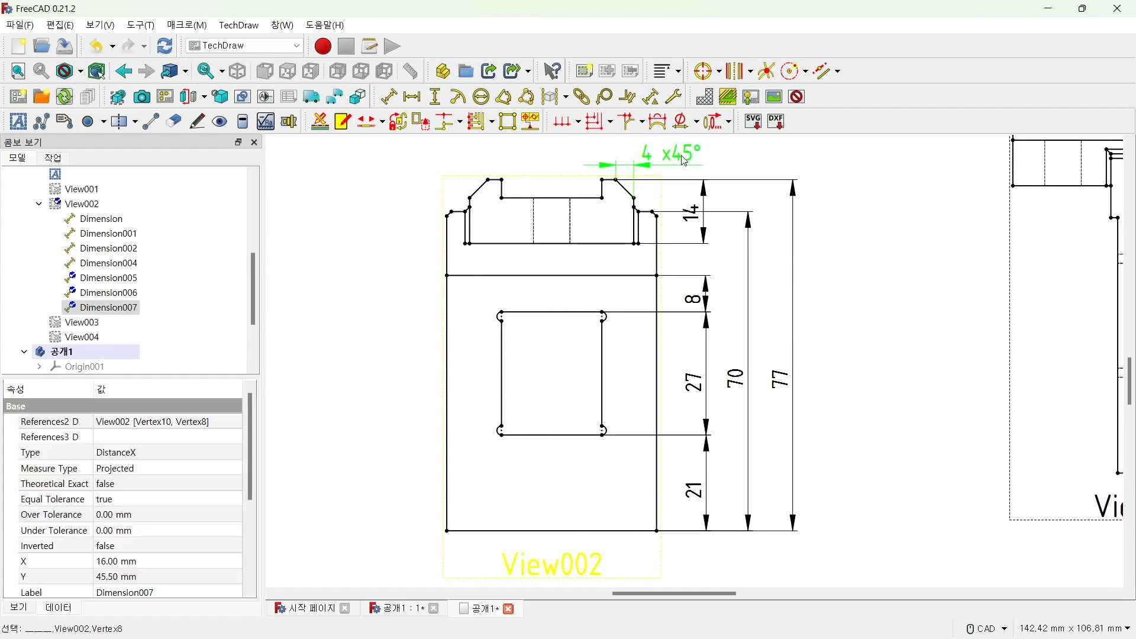
scroll(694, 211, down, 3)
scroll(674, 170, up, 5)
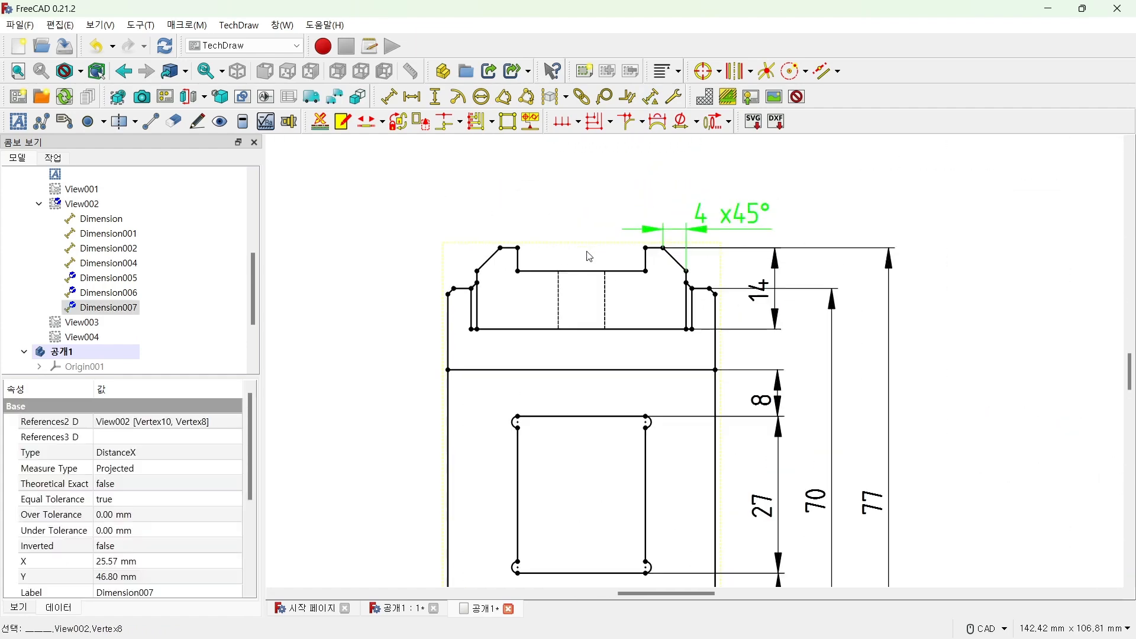
Add a horizontal dimension to the upper slot's floor edge in View002, placed above the block.
click(598, 272)
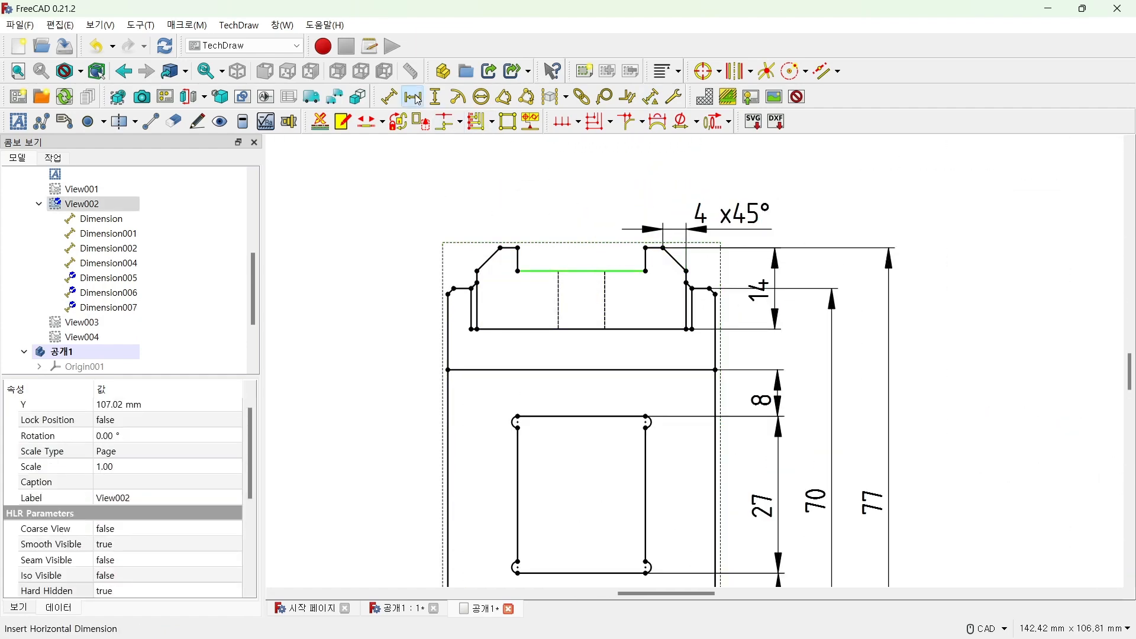
click(413, 96)
drag(583, 275, 580, 180)
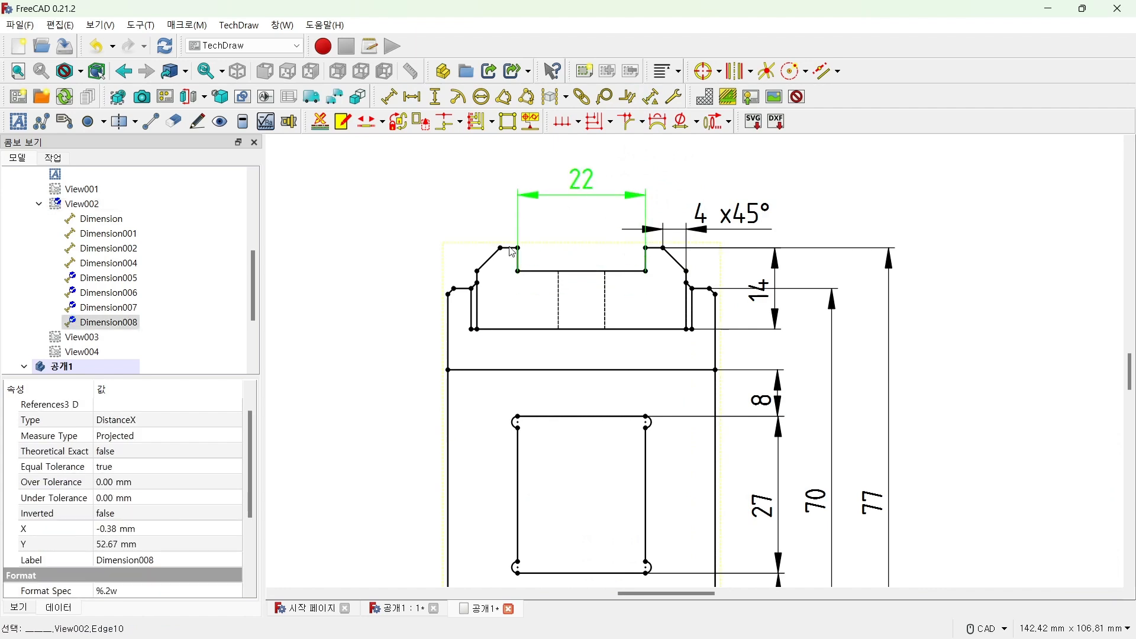
Add a horizontal dimension between the lower ends of the two upper chamfers in View002, placed above the slot width dimension.
click(479, 274)
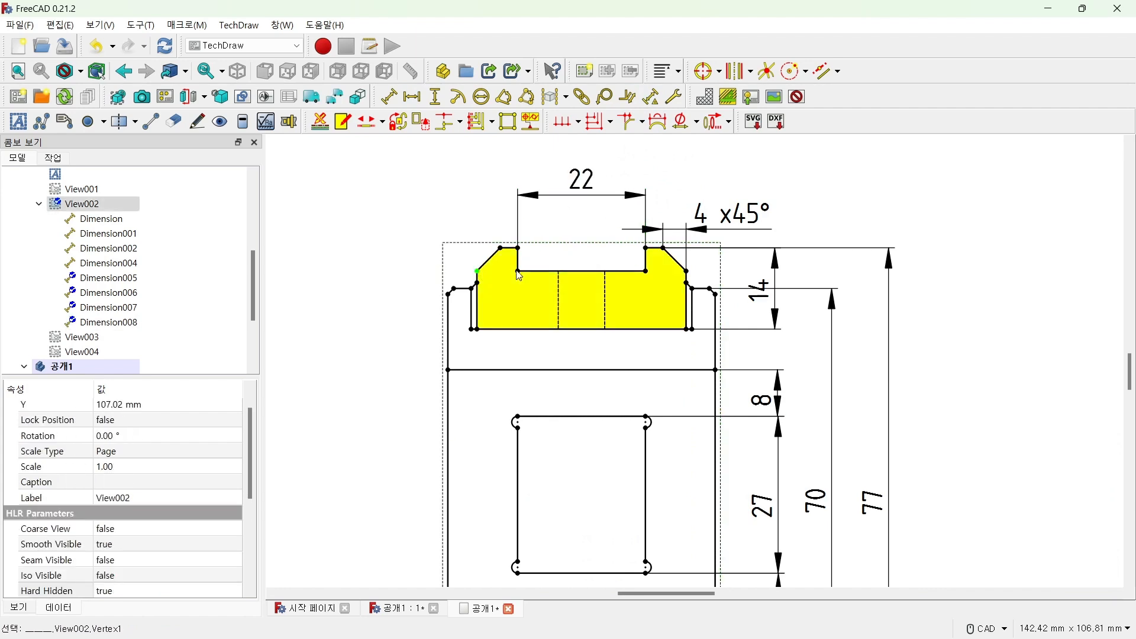
ctrl+click(687, 272)
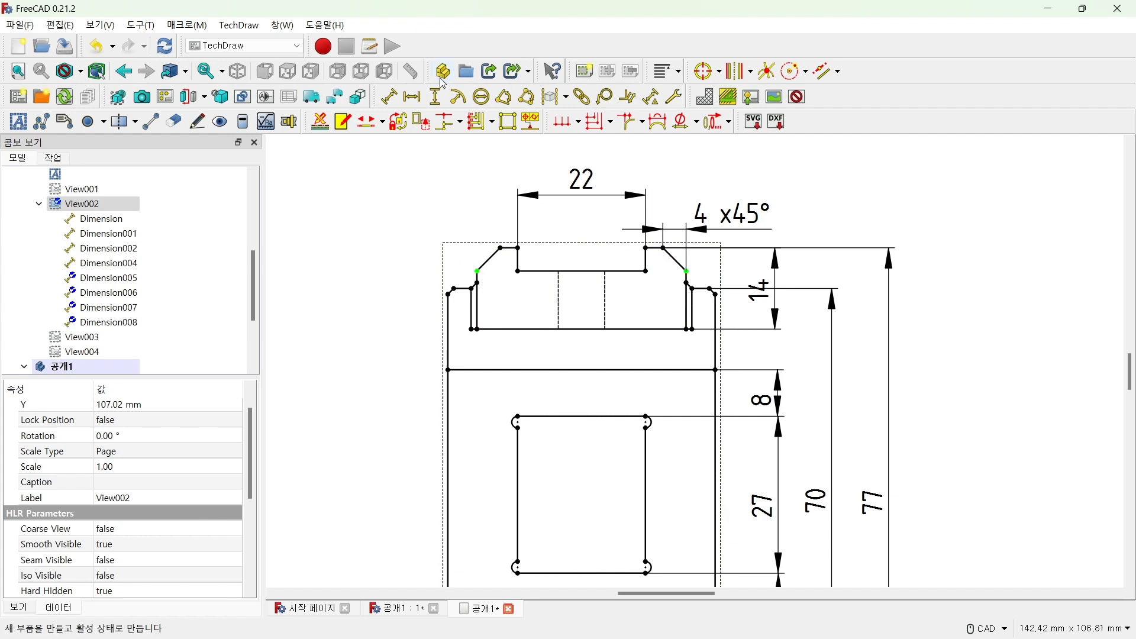
click(412, 97)
drag(584, 275, 585, 142)
scroll(592, 225, up, 5)
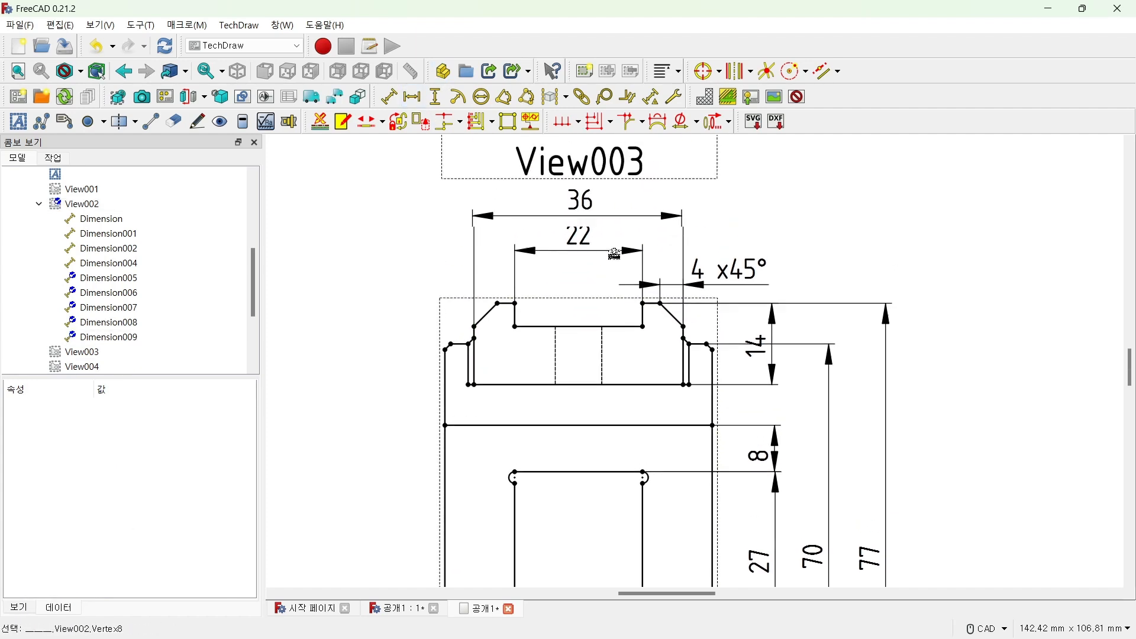
click(580, 249)
drag(580, 249, 569, 243)
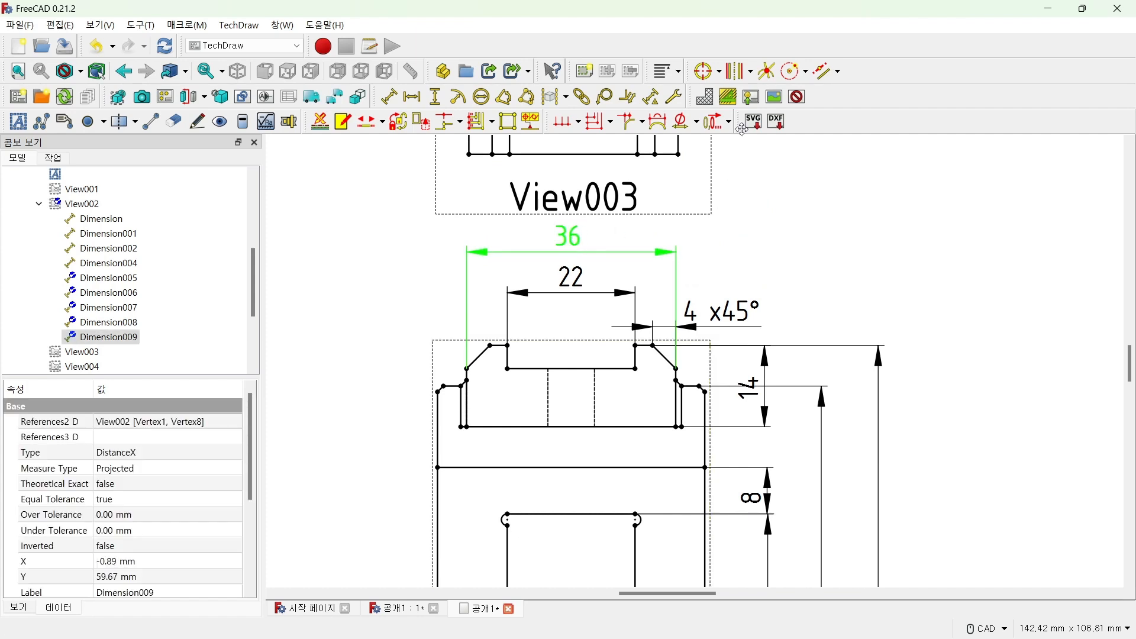
Hide the view frames, inspect the layout of the entire sheet, and show the frames again.
click(795, 97)
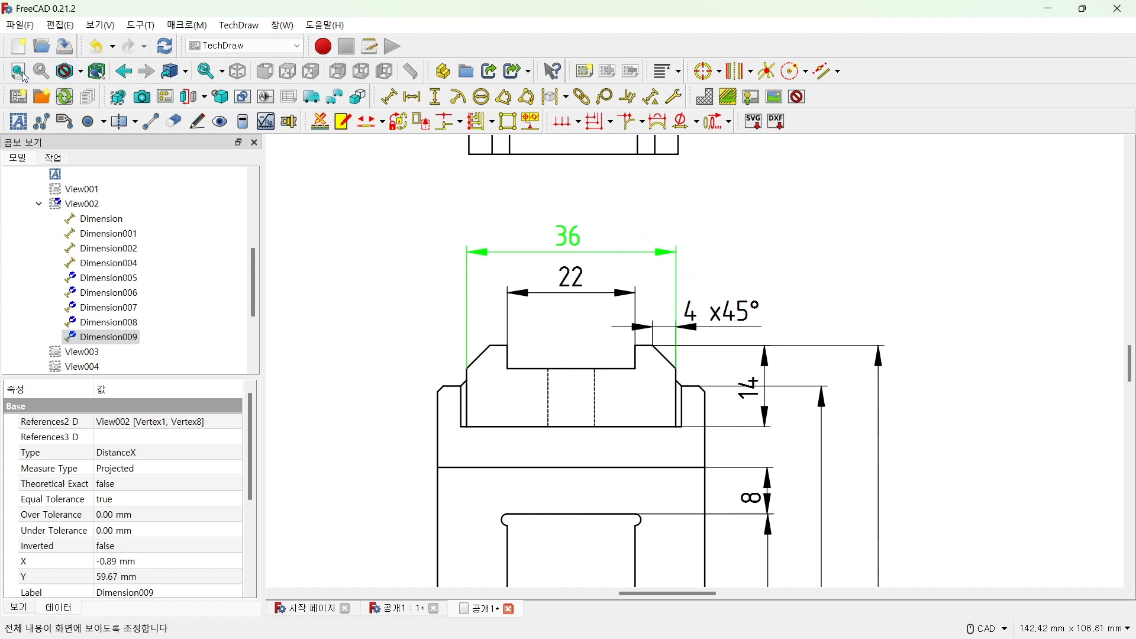
click(42, 73)
click(723, 316)
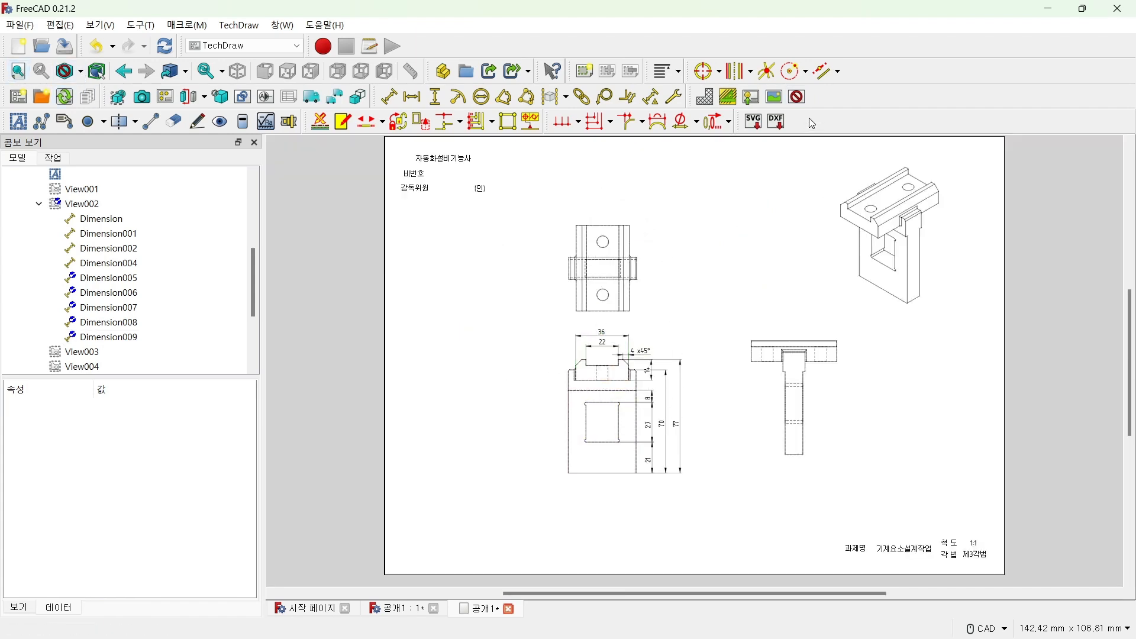
click(797, 96)
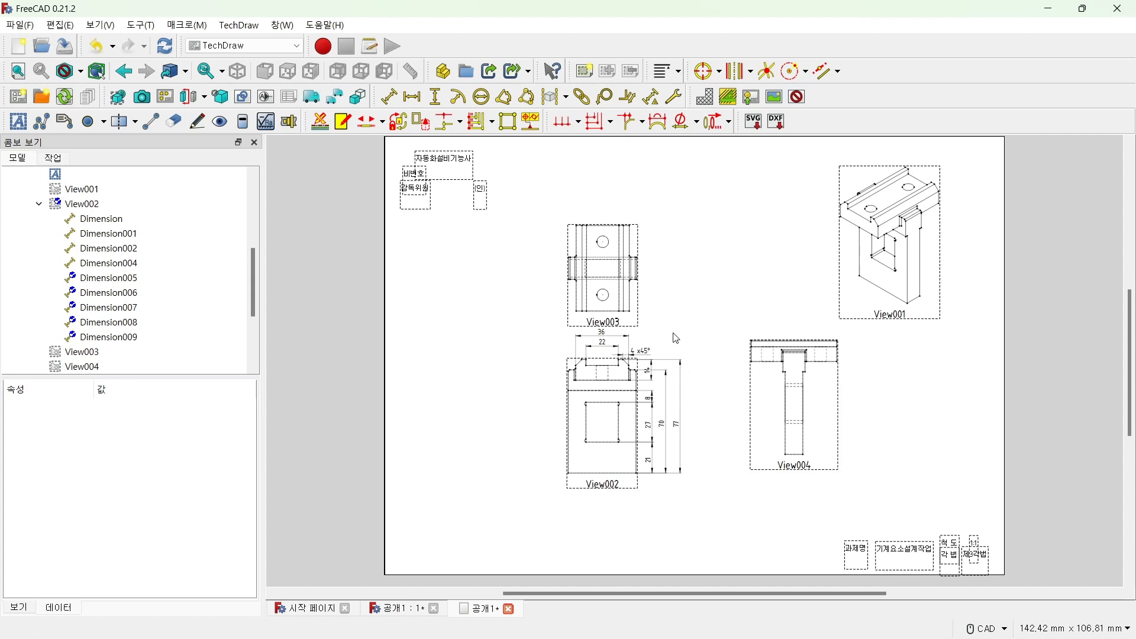
Move View003 slightly up, away from View002's dimensions, and lower View004 so it lines up with View002.
drag(617, 329, 618, 318)
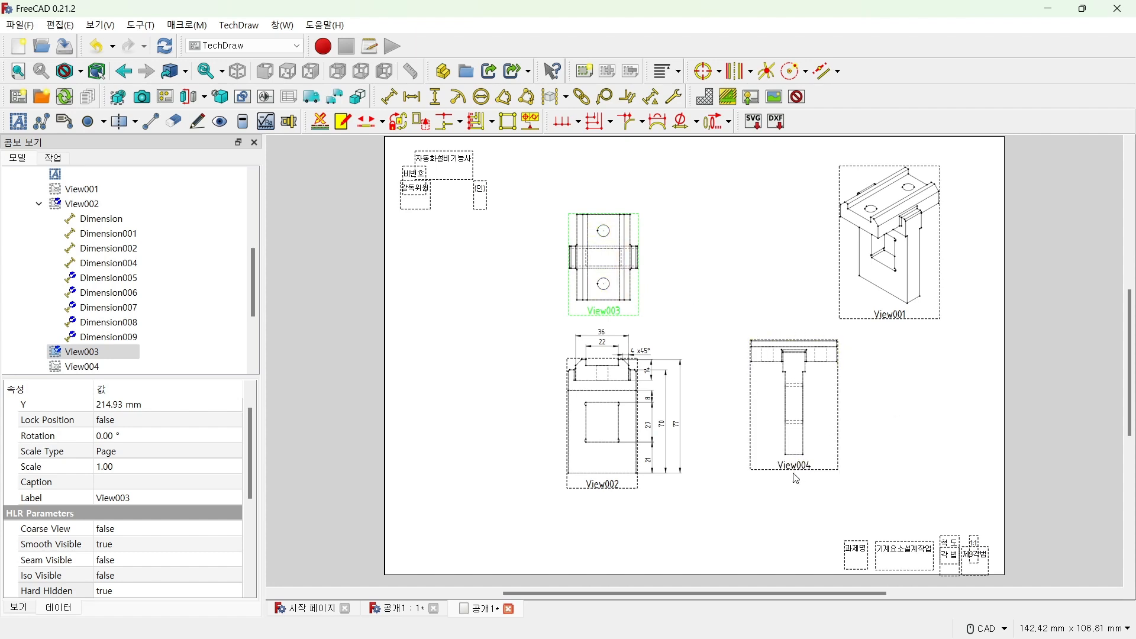
mouse_move(797, 465)
mouse_down()
mouse_move(780, 478)
mouse_move(773, 466)
mouse_move(803, 470)
mouse_move(801, 486)
mouse_up()
Add a horizontal dimension to View004's top edge and place it well above the view.
scroll(736, 488, up, 4)
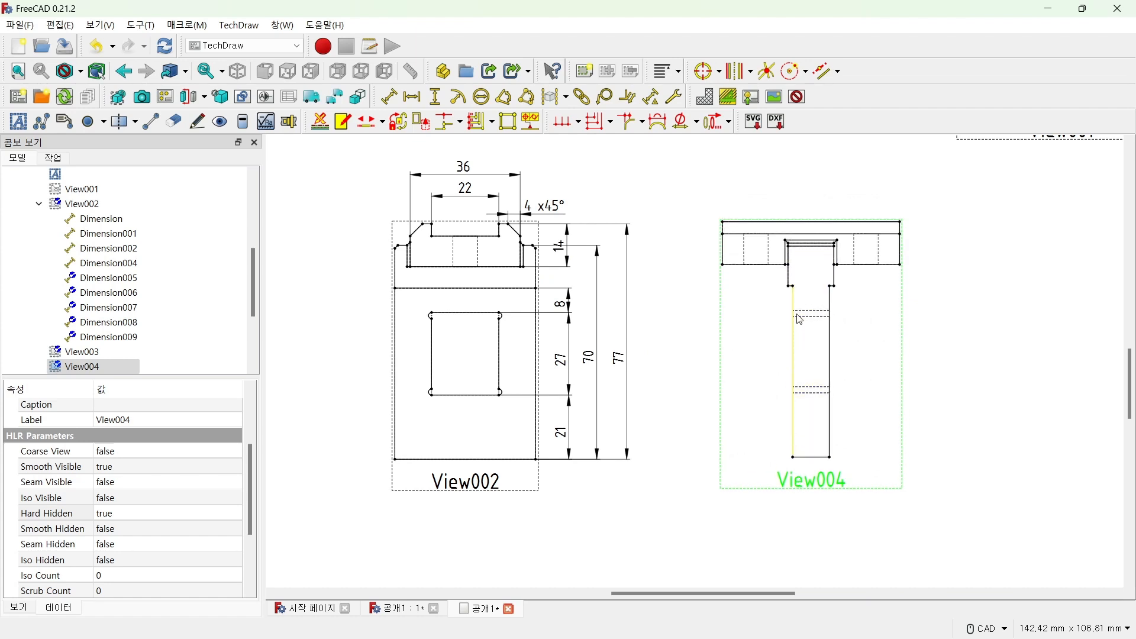
click(808, 224)
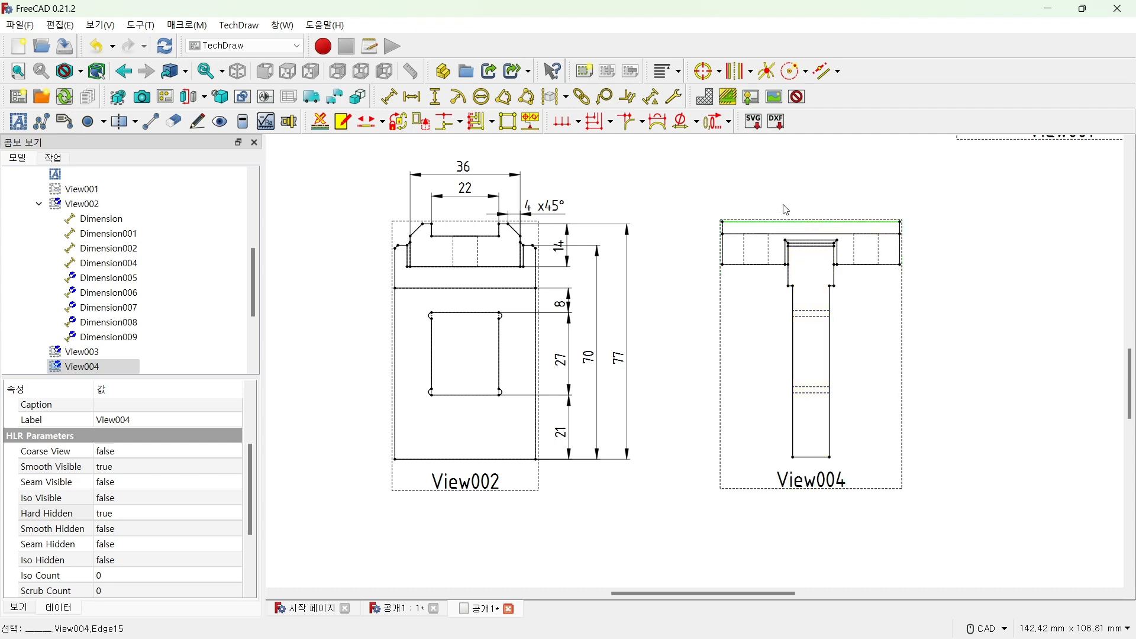
click(412, 96)
drag(809, 223, 811, 173)
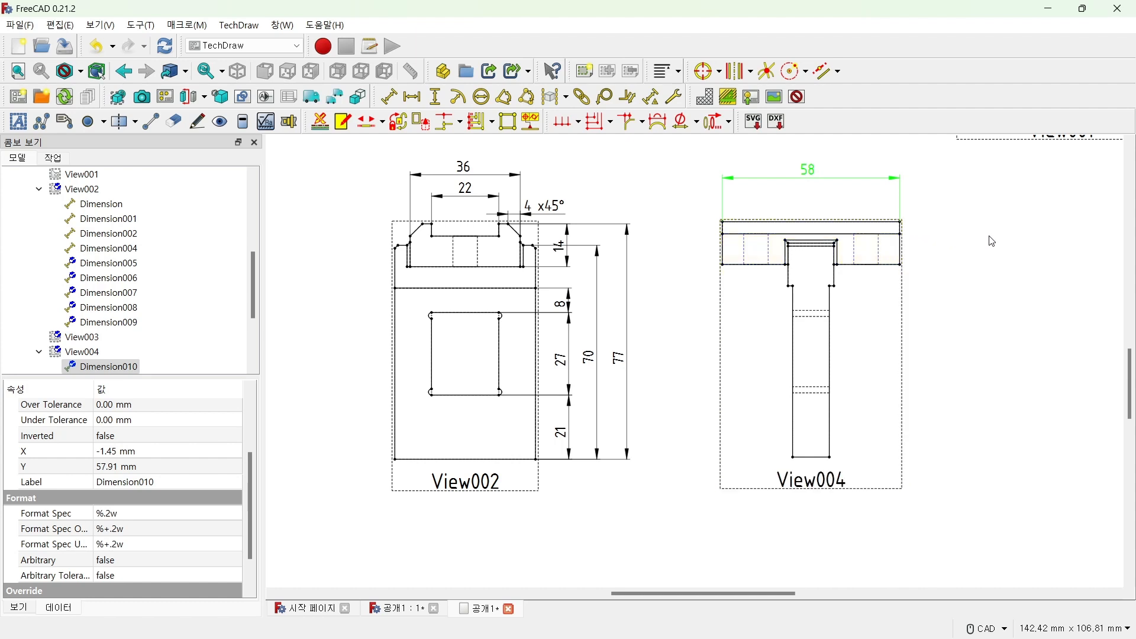
Switch to Adobe Acrobat to examine the side view's dimensions in the 공개문제1 reference, and return to FreeCAD.
scroll(979, 216, up, 1)
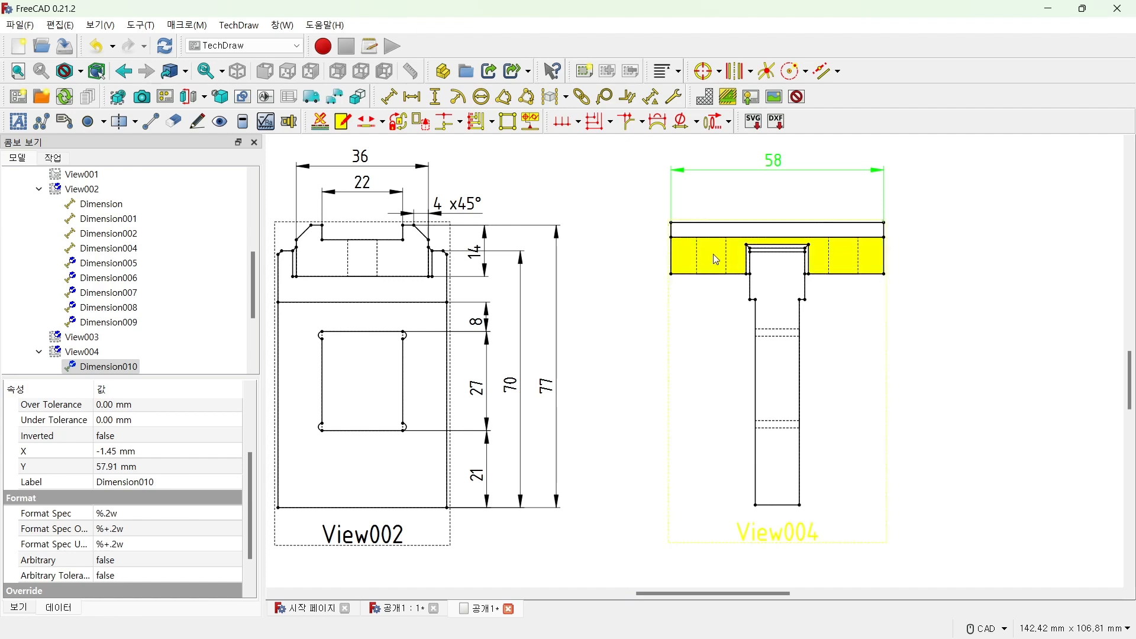
key(alt+Tab)
scroll(631, 414, up, 2)
scroll(630, 414, down, 2)
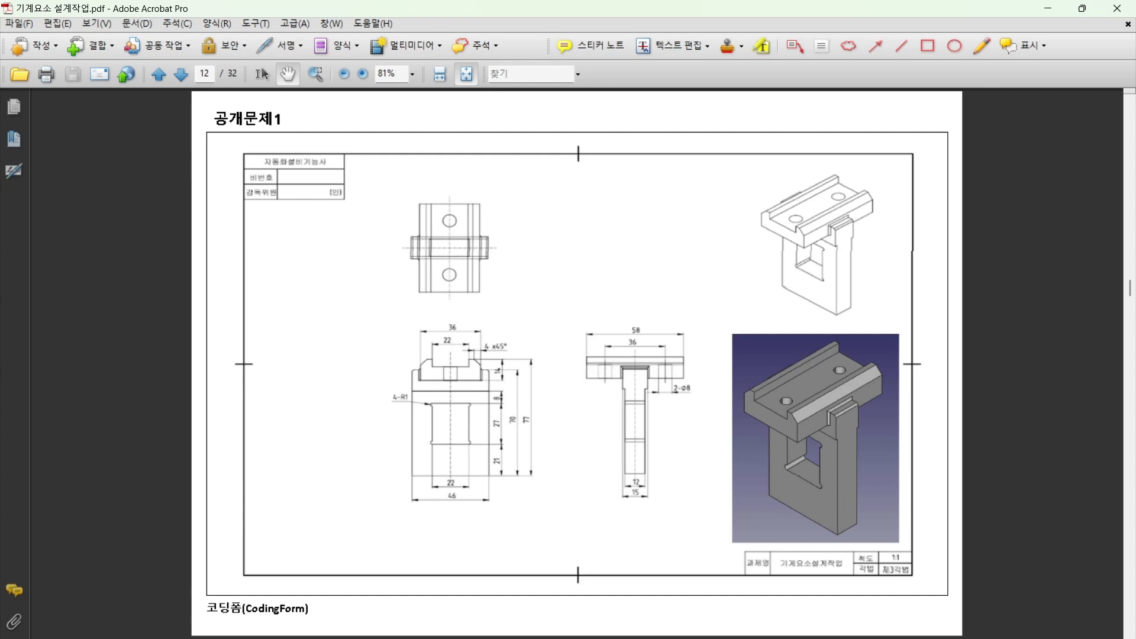
key(alt+Tab)
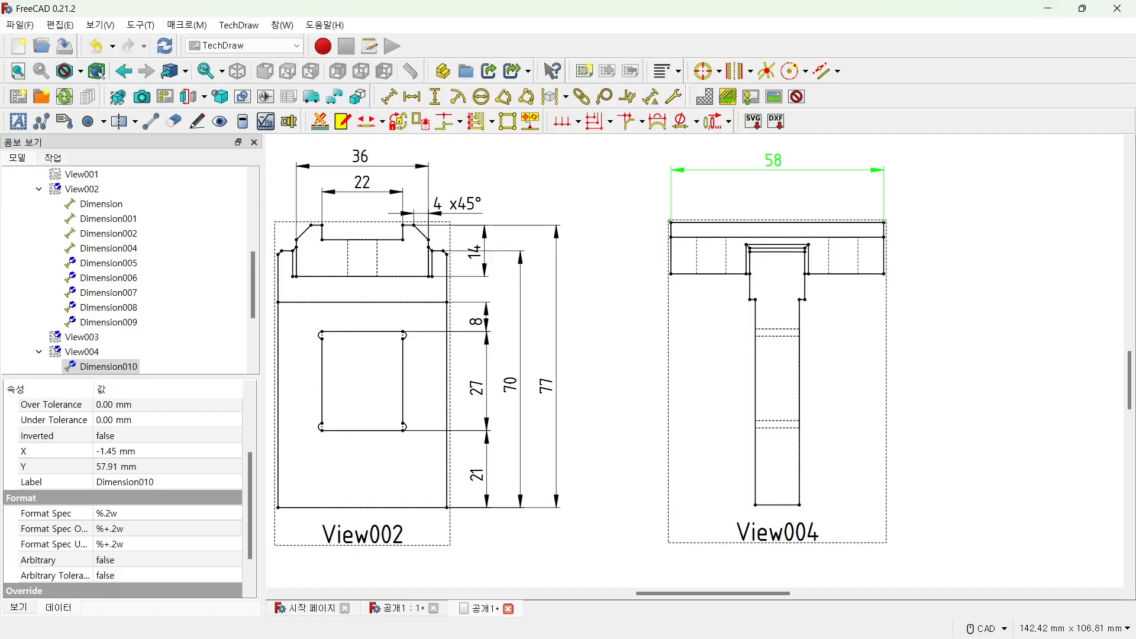
key(alt+Tab)
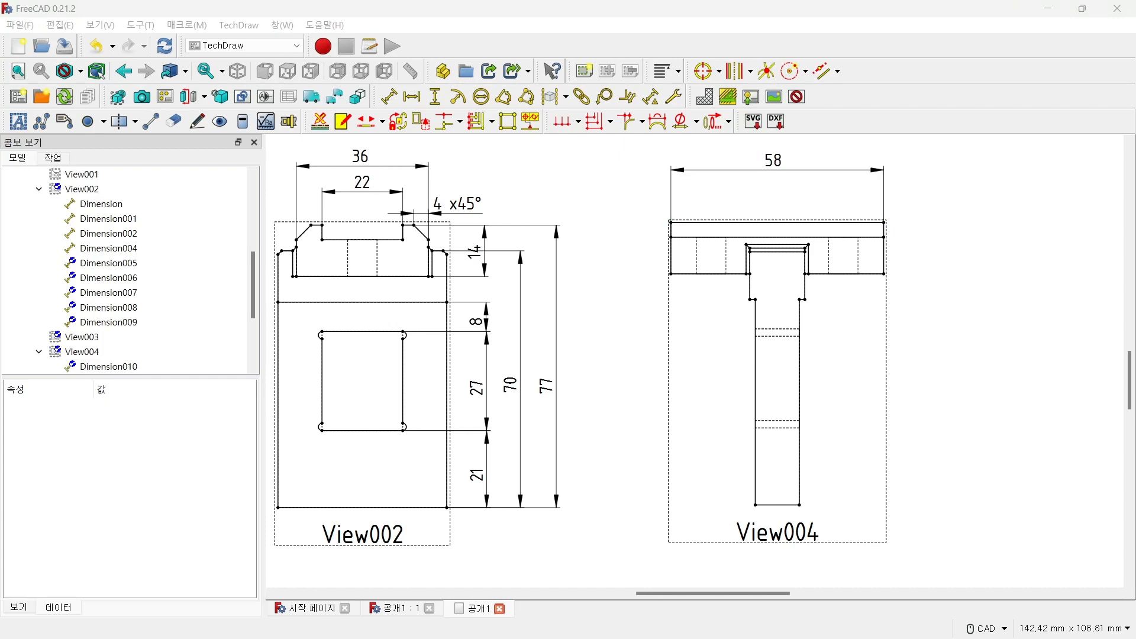
Add a vertical centerline between the two hidden lines of the left hole in View004.
click(698, 248)
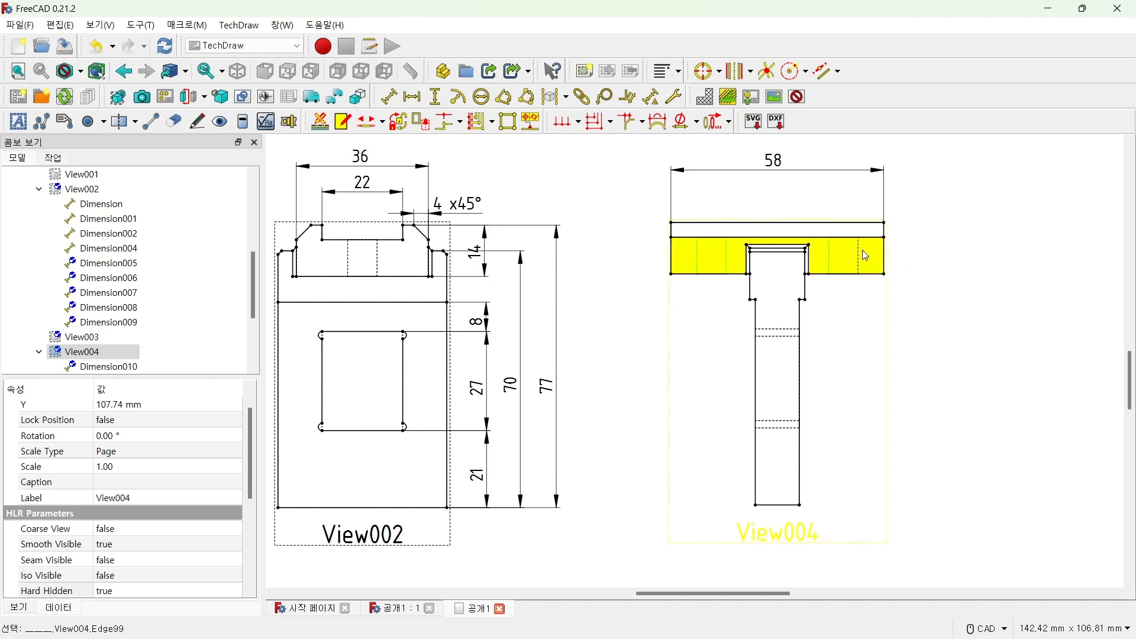
click(943, 254)
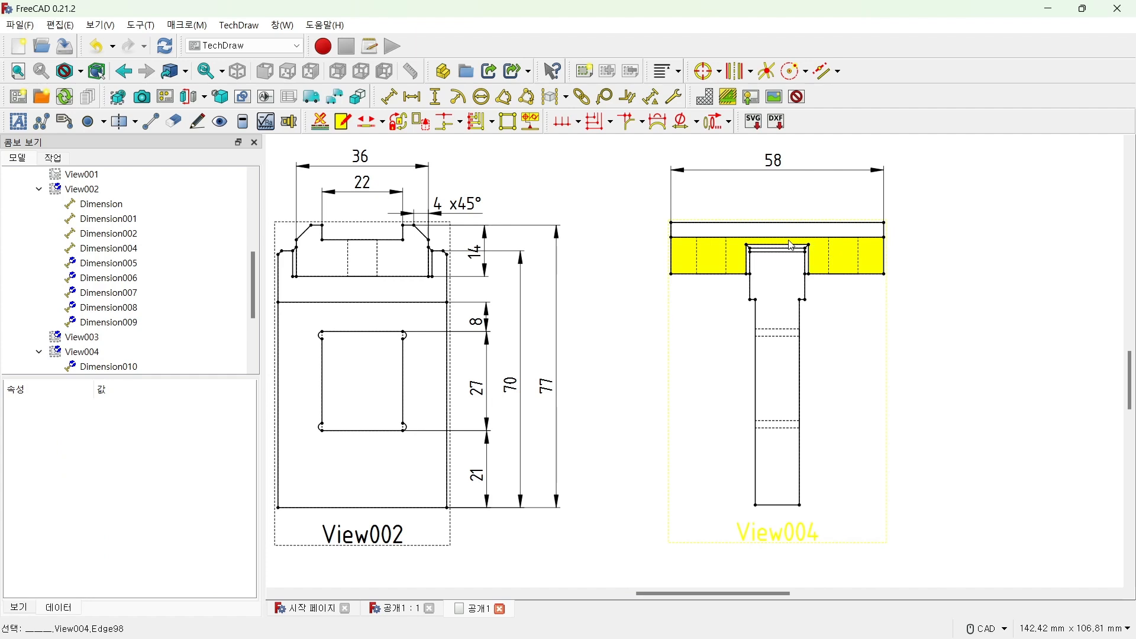
scroll(790, 244, up, 2)
click(663, 269)
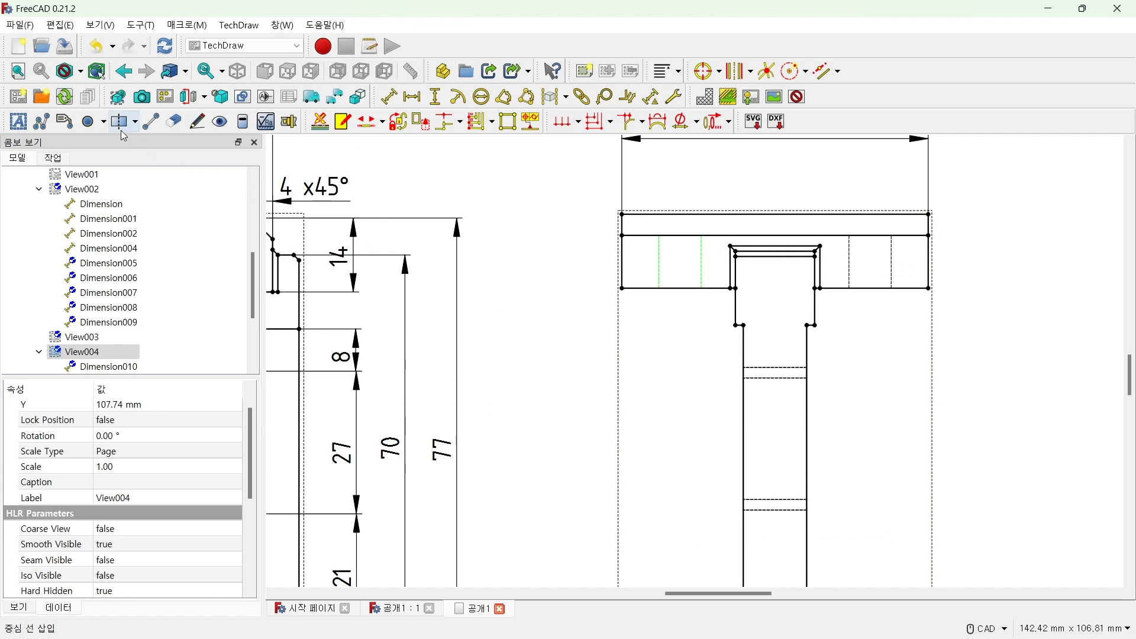
click(136, 122)
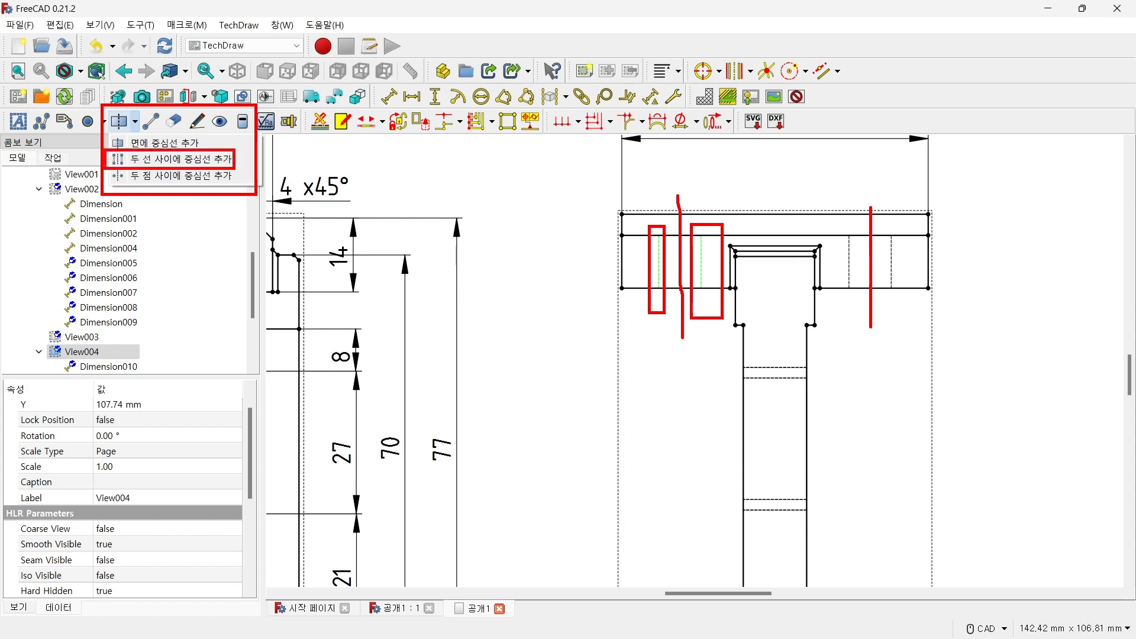
key(Escape)
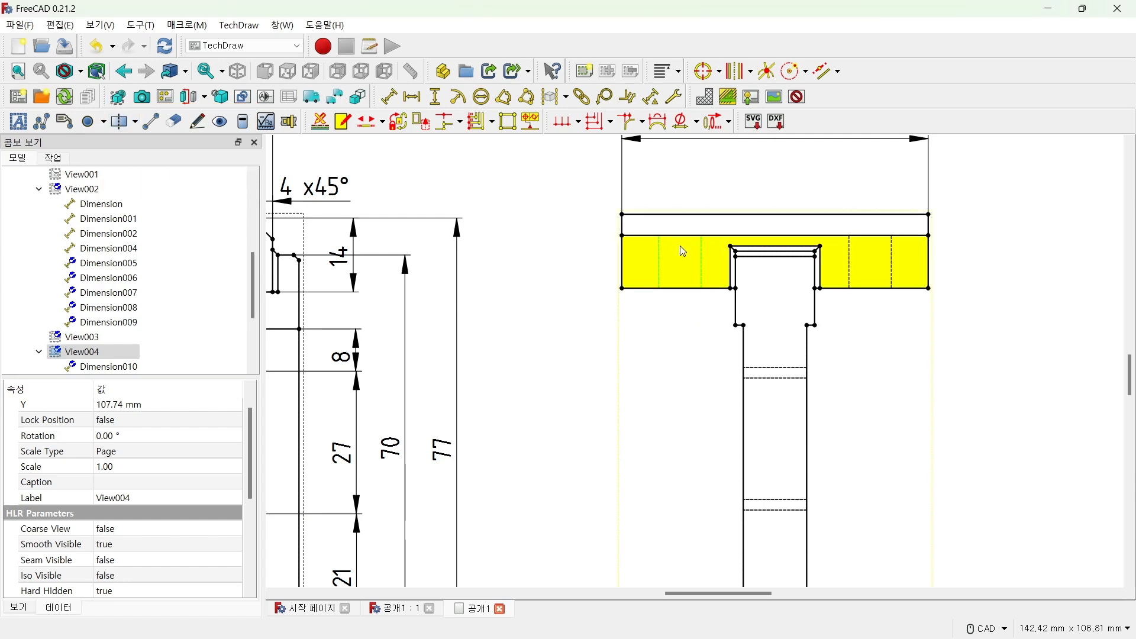
click(136, 122)
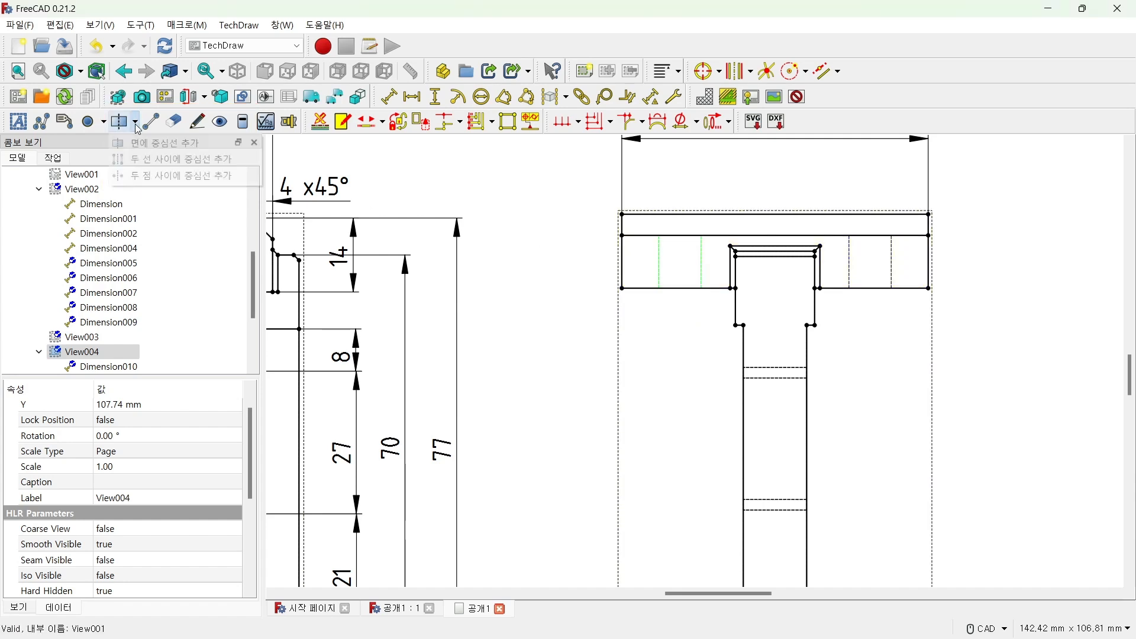
click(161, 159)
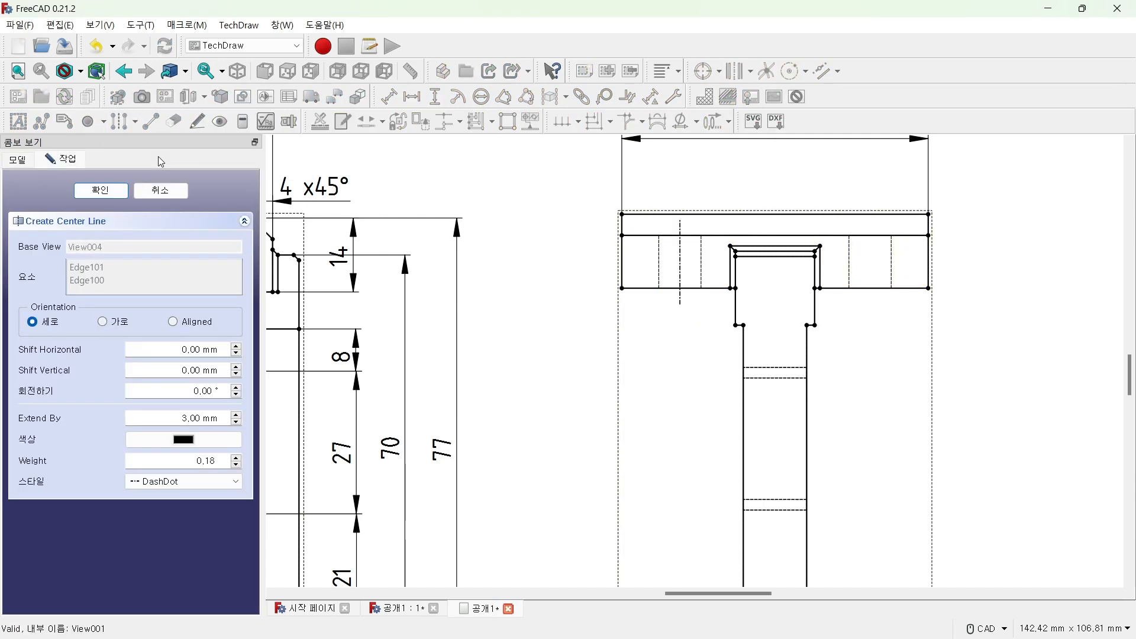
click(101, 191)
Add a vertical centerline between the two hidden lines of the right hole in View004.
click(850, 259)
ctrl+click(894, 259)
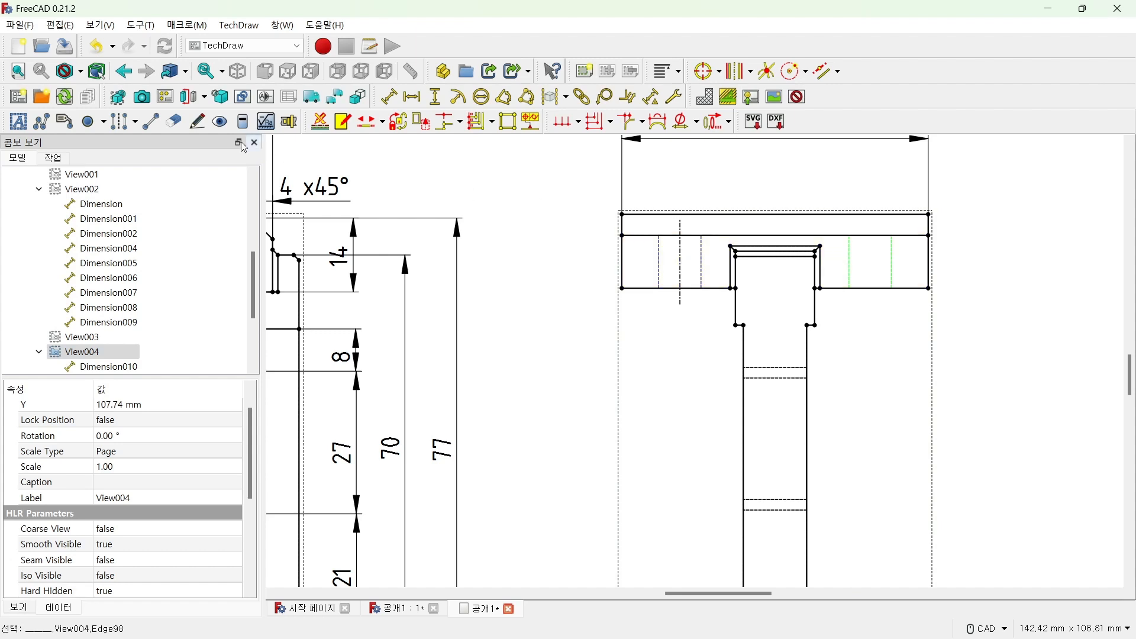
click(121, 121)
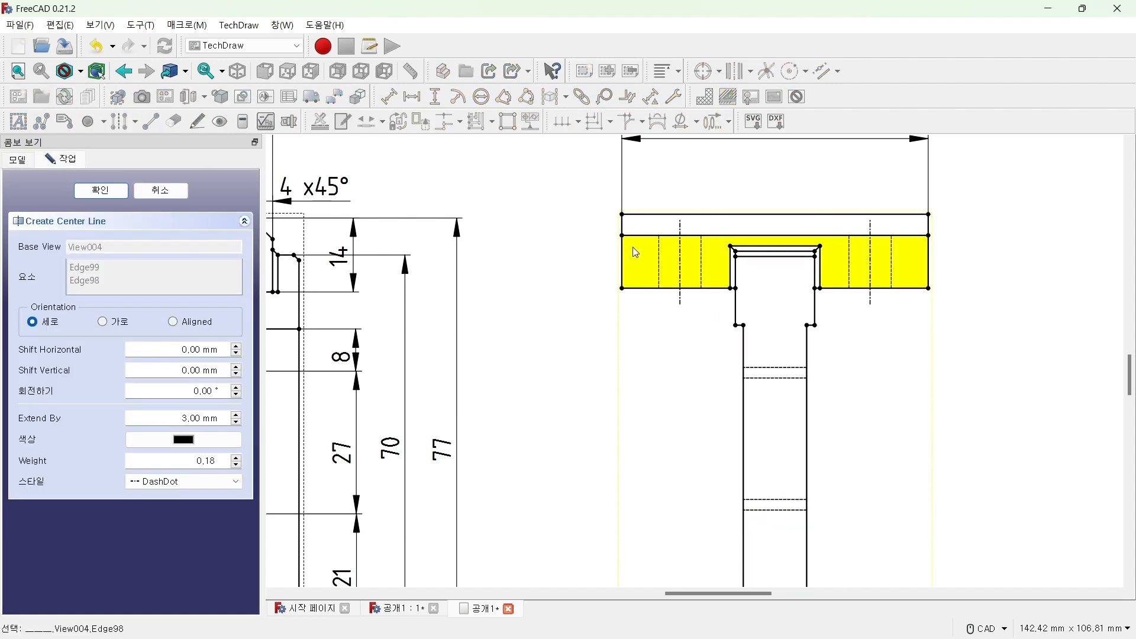
click(112, 194)
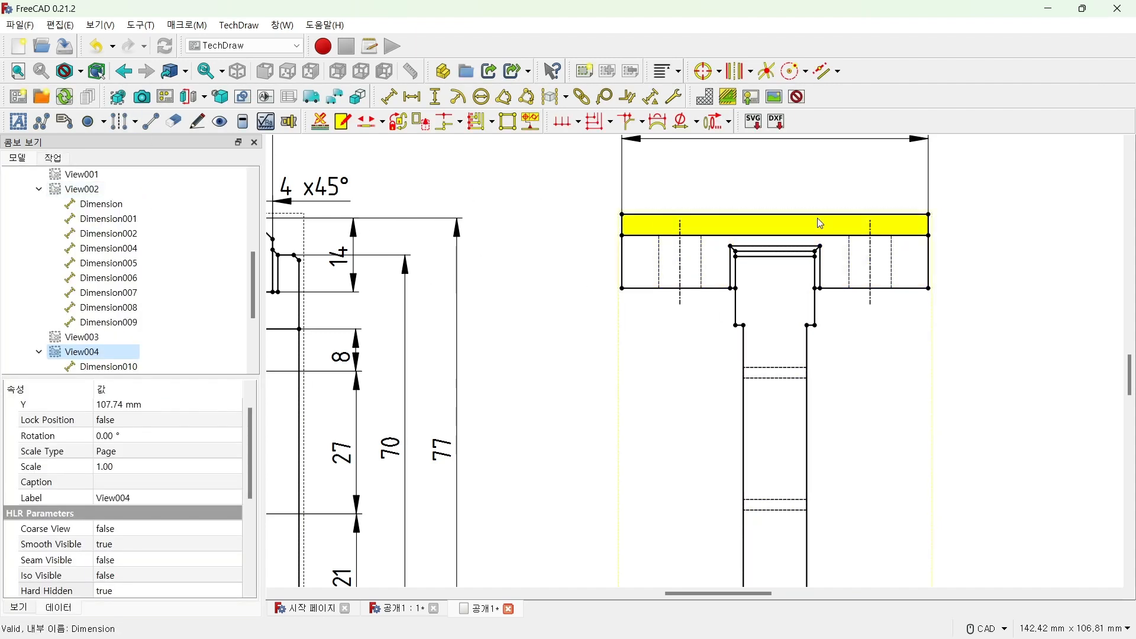
Add a horizontal dimension between the two hole centerlines in View004 and place it between the top edge and the overall width dimension.
click(870, 225)
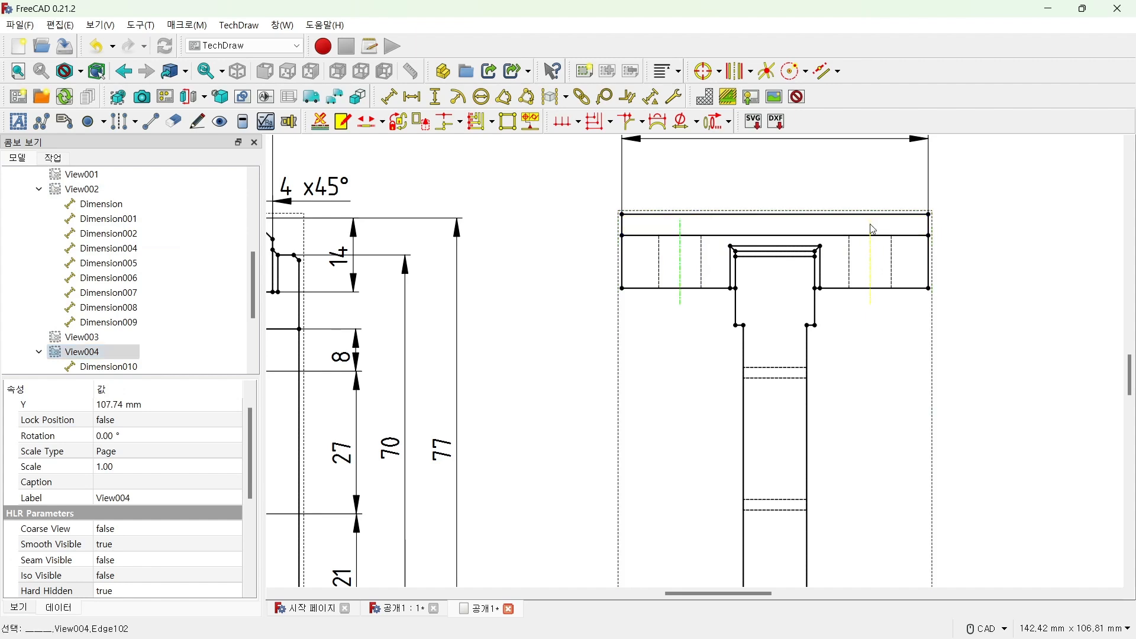
click(412, 98)
drag(775, 297, 770, 165)
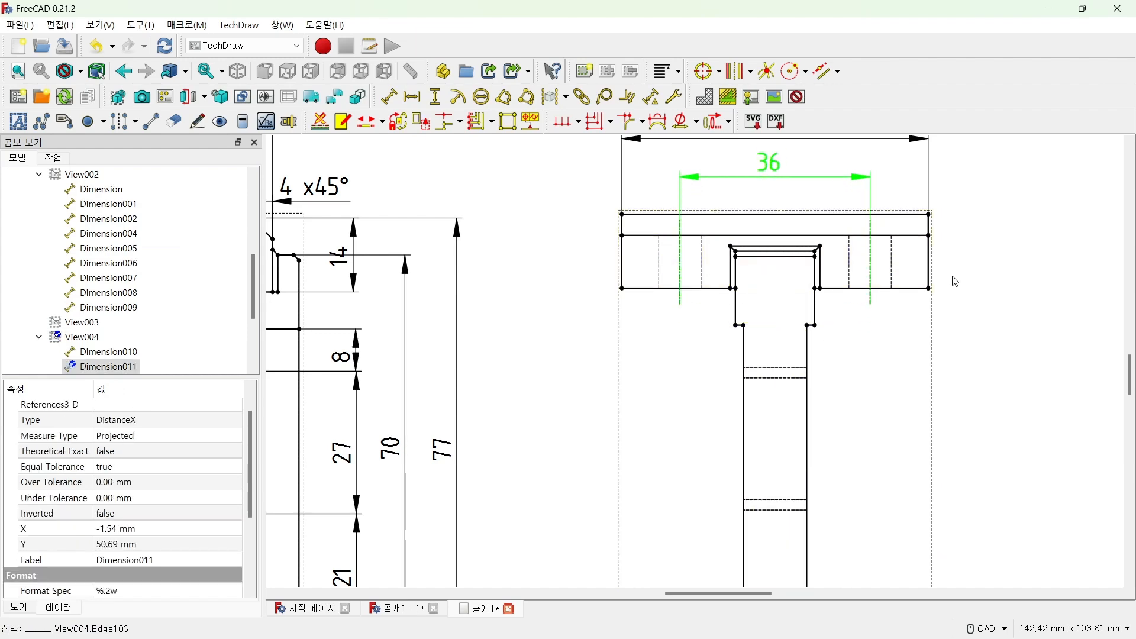
Add a horizontal dimension across the right hole's two hidden lines in View004 and place it just below the flange.
scroll(953, 285, down, 6)
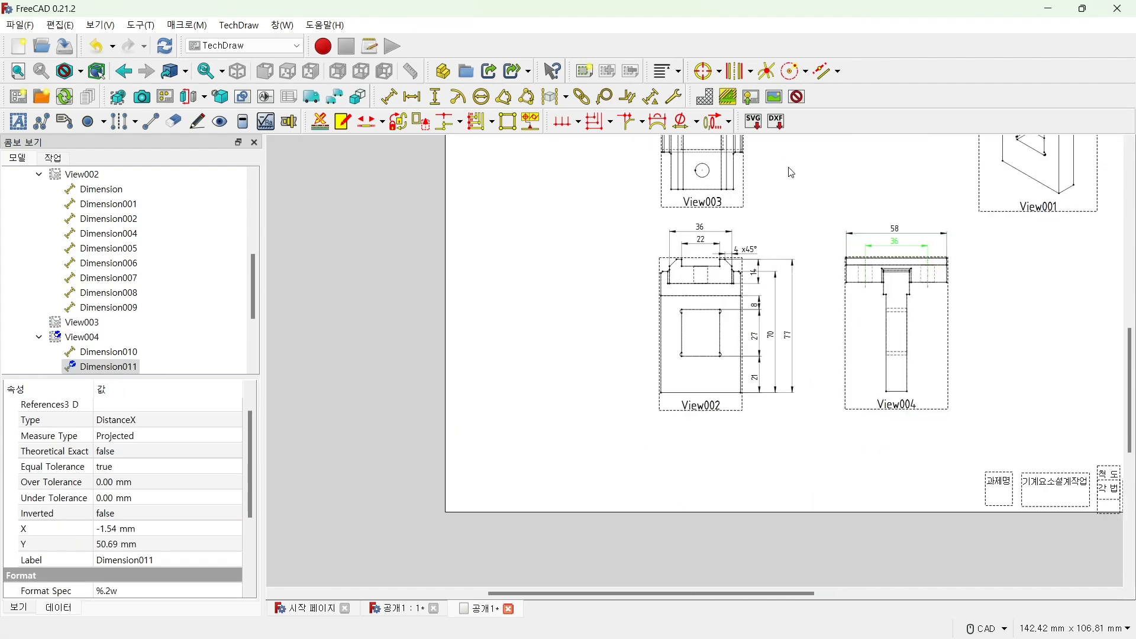
middle_drag(797, 174, 753, 278)
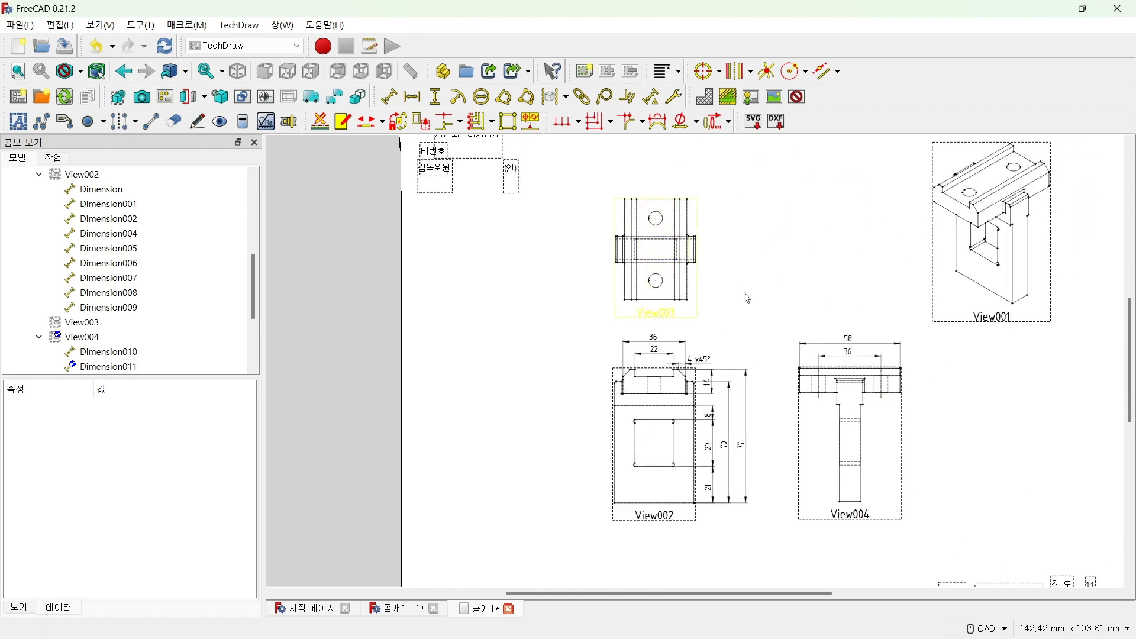
scroll(993, 418, up, 1)
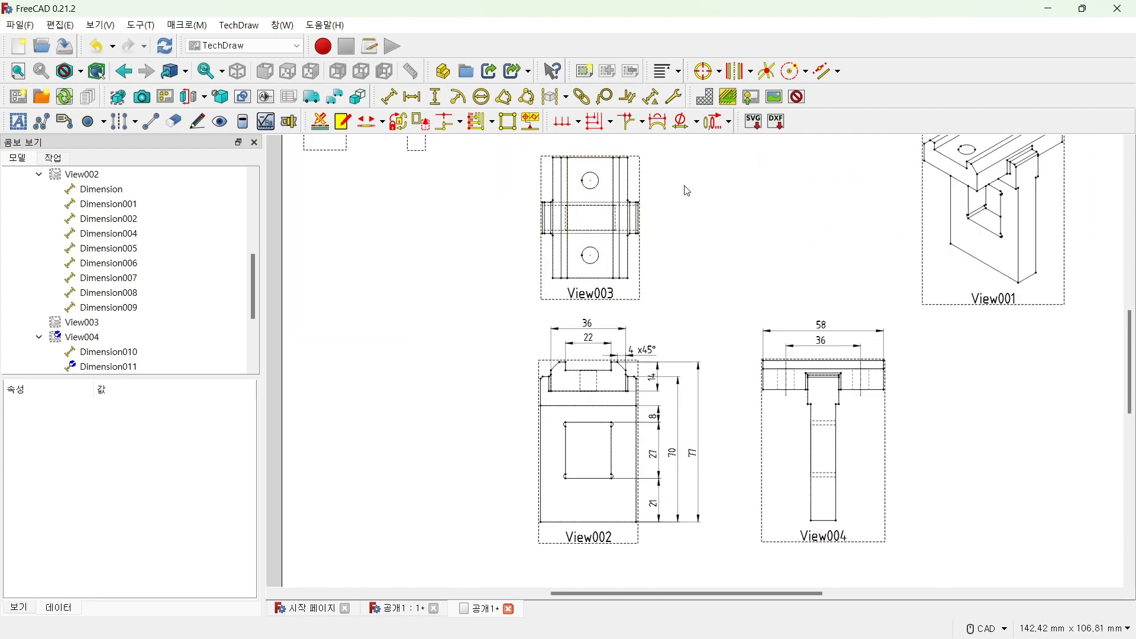
scroll(928, 423, up, 2)
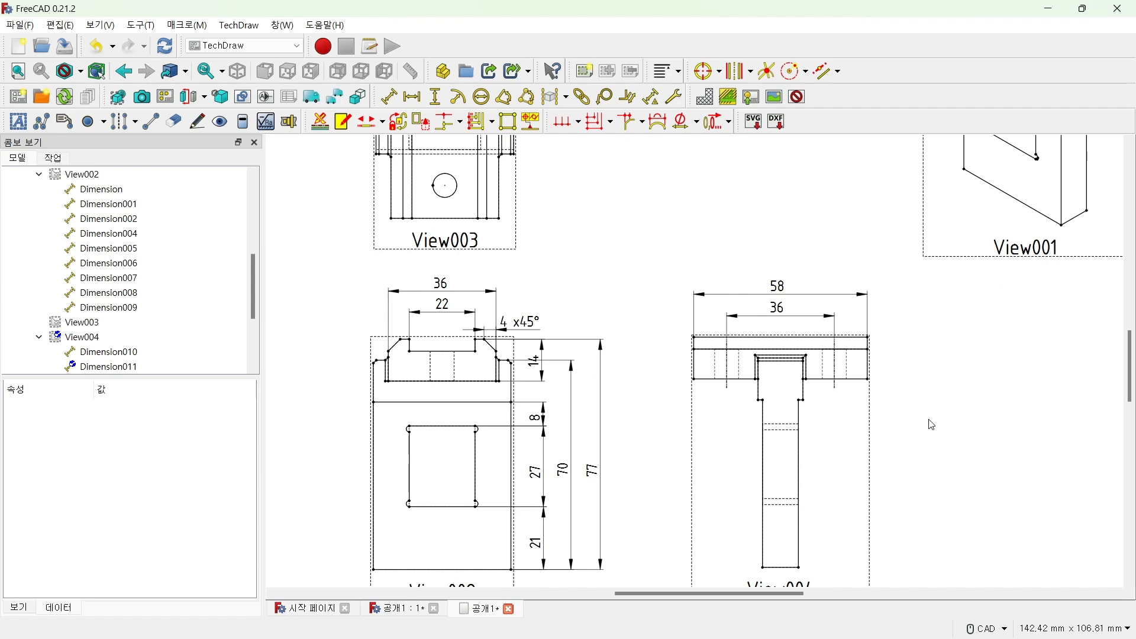
middle_drag(929, 424, 913, 368)
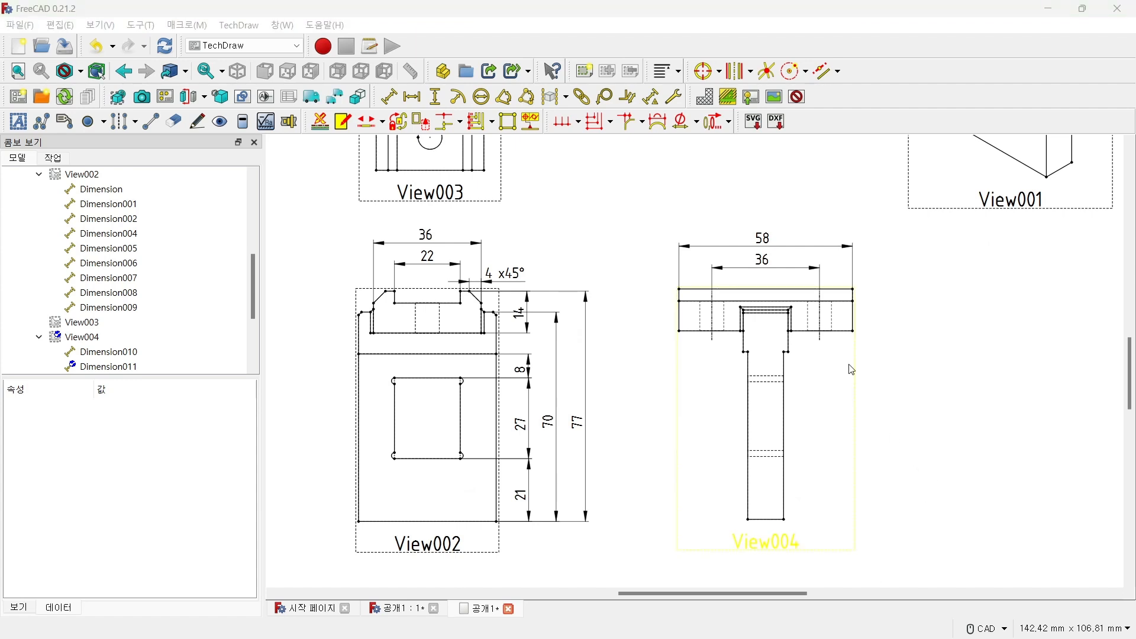
scroll(851, 370, up, 1)
click(824, 323)
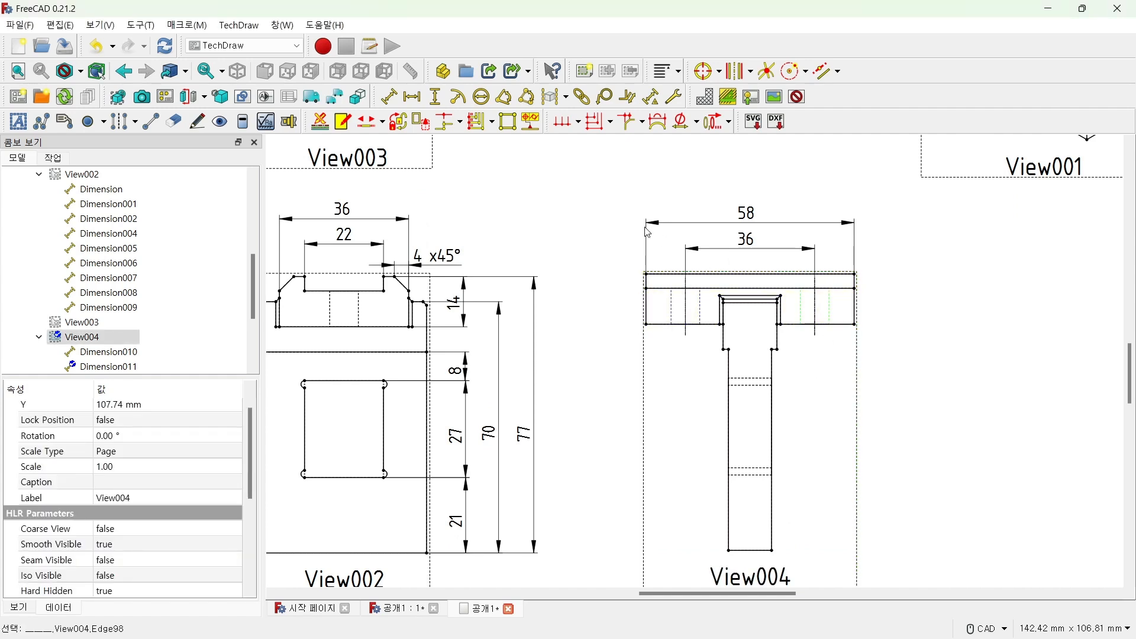
click(413, 96)
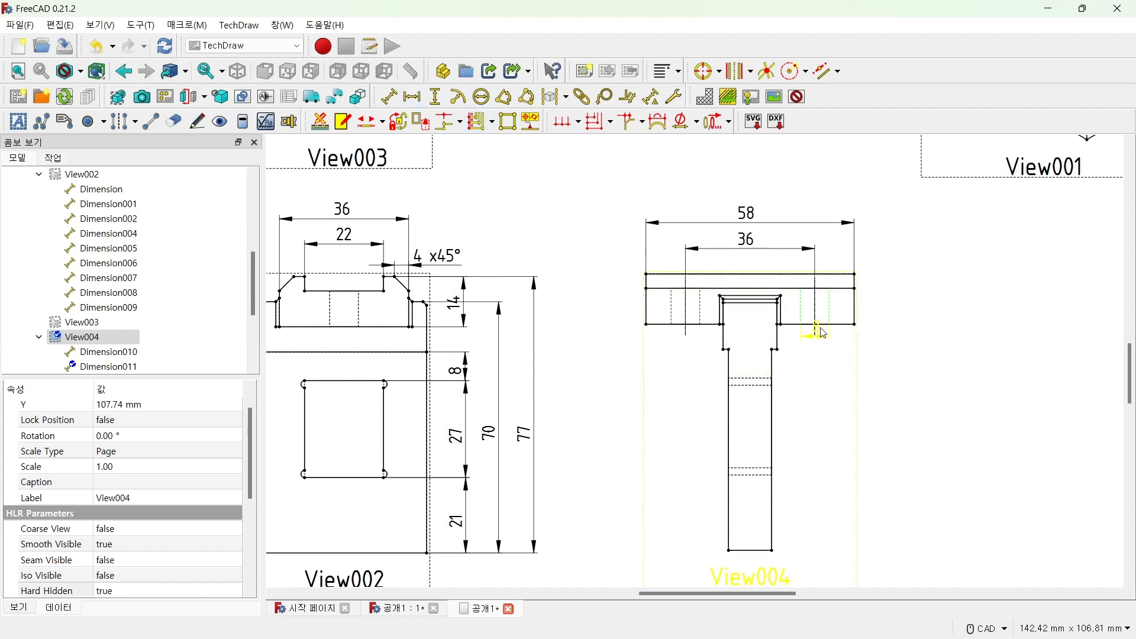
mouse_move(820, 348)
mouse_down()
mouse_move(822, 387)
mouse_move(817, 356)
mouse_up()
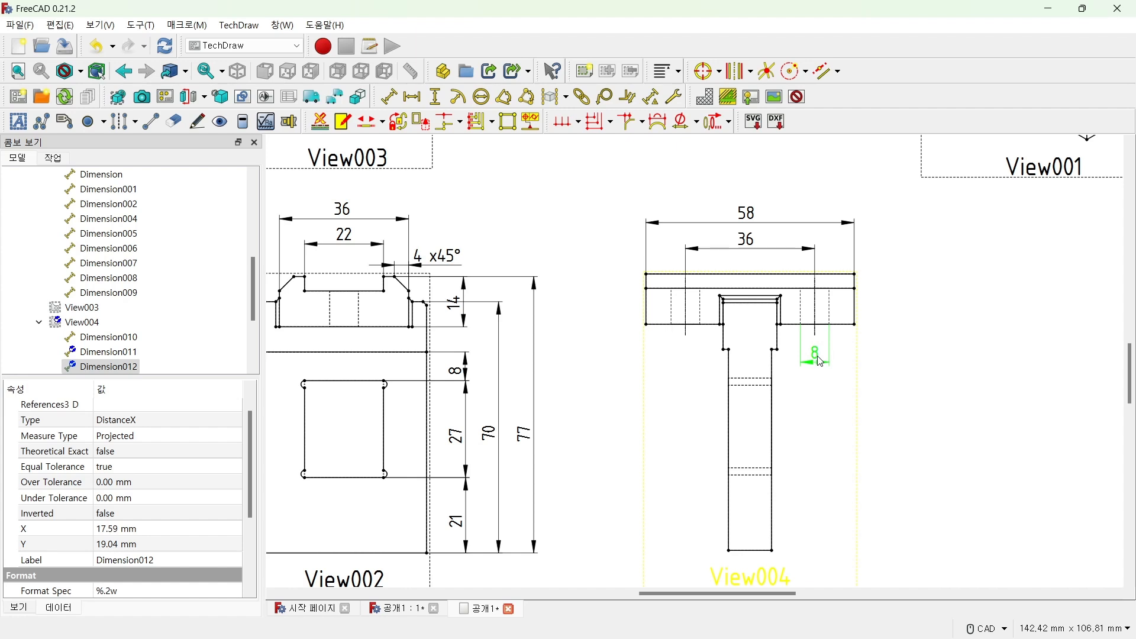
drag(819, 354, 819, 347)
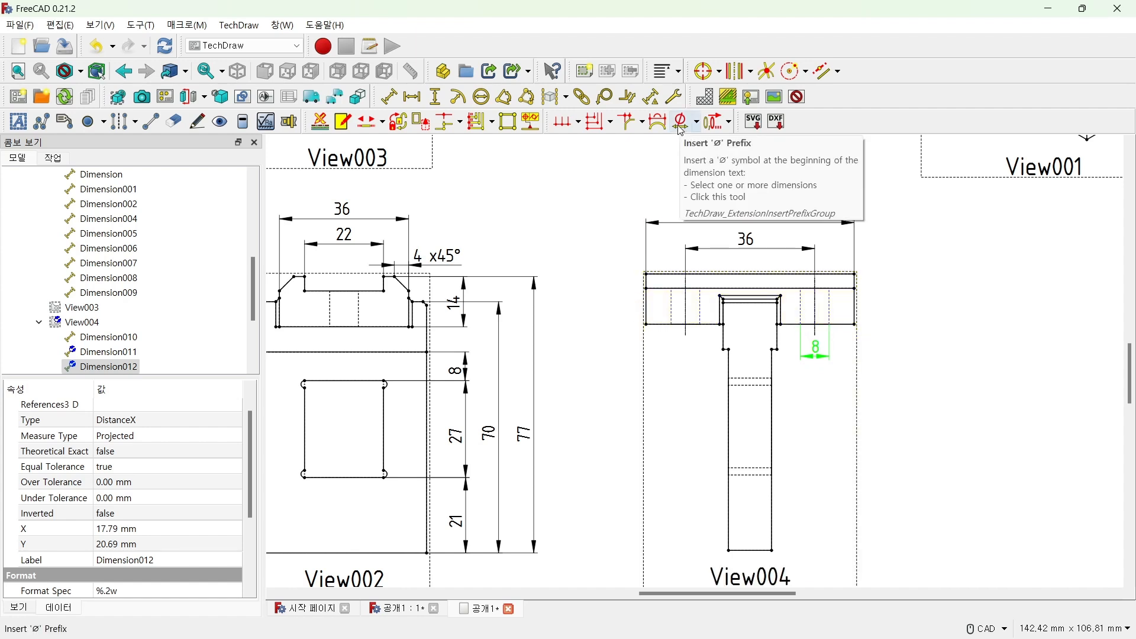
Add a diameter prefix to the right hole's dimension in View004 and change it to the arbitrary text 2-Ø8.
mouse_move(660, 101)
ctrl+mouse_down()
mouse_move(815, 227)
mouse_move(852, 218)
ctrl+mouse_up()
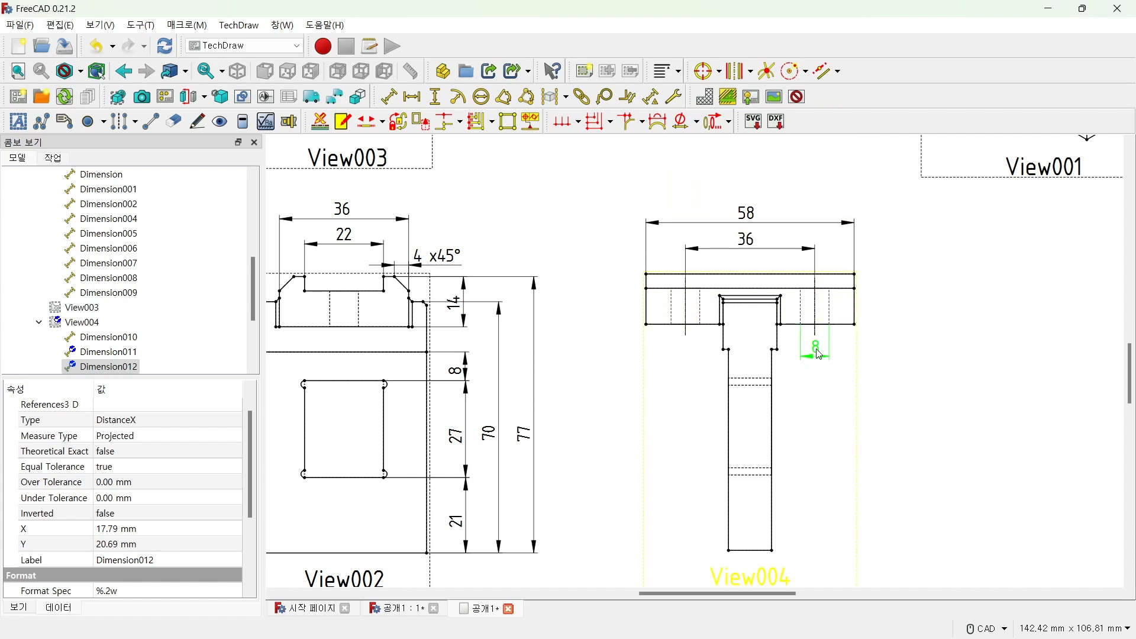
click(682, 122)
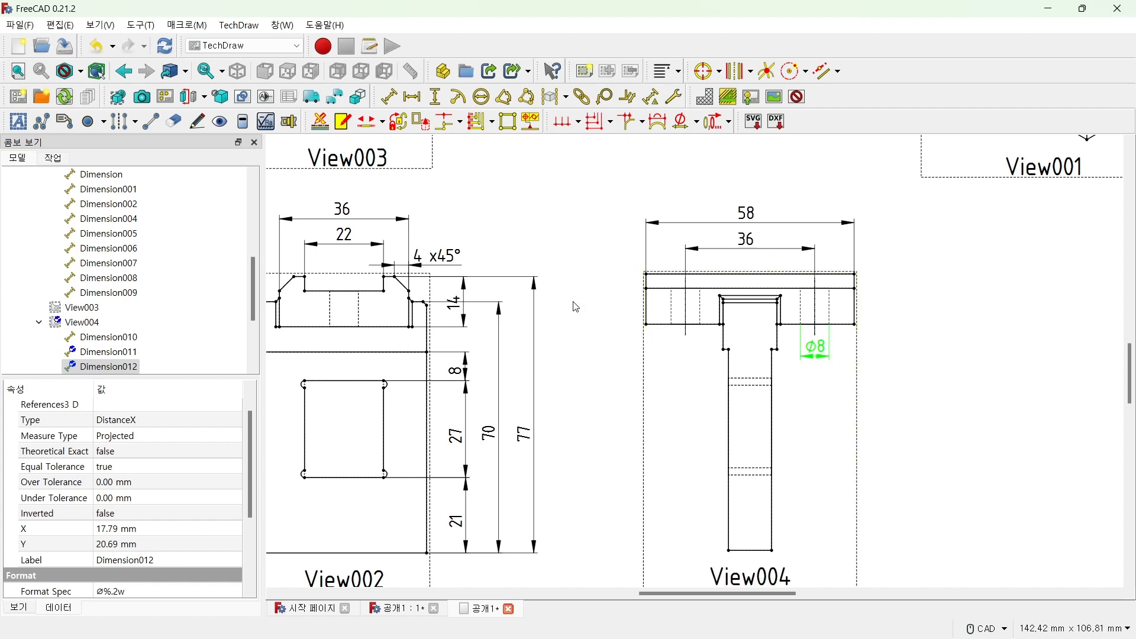
double_click(815, 357)
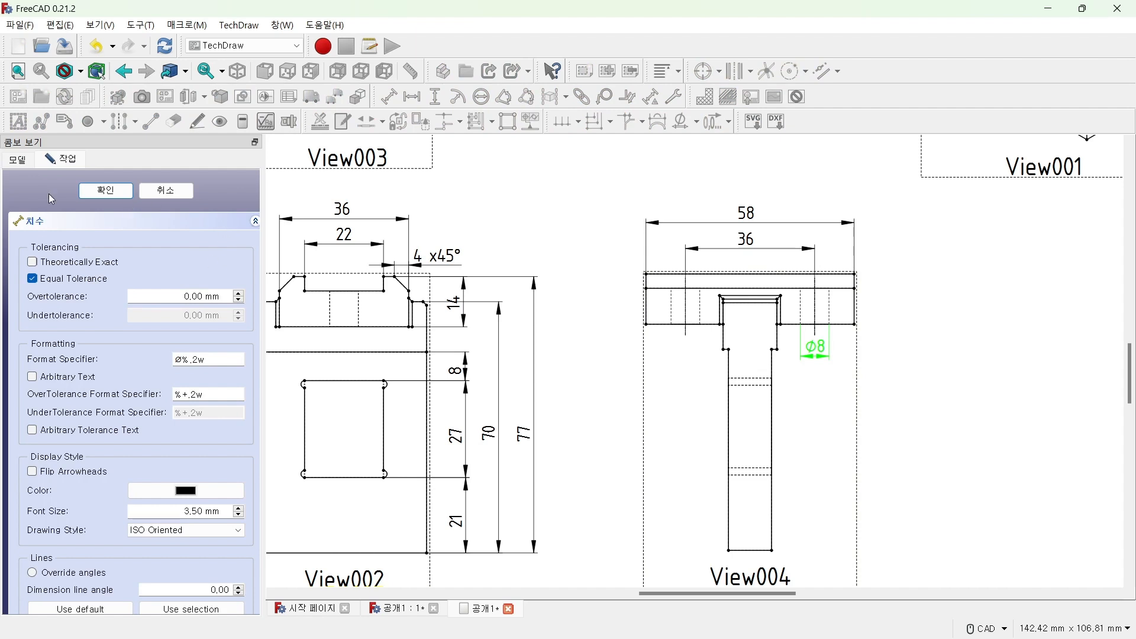
click(57, 381)
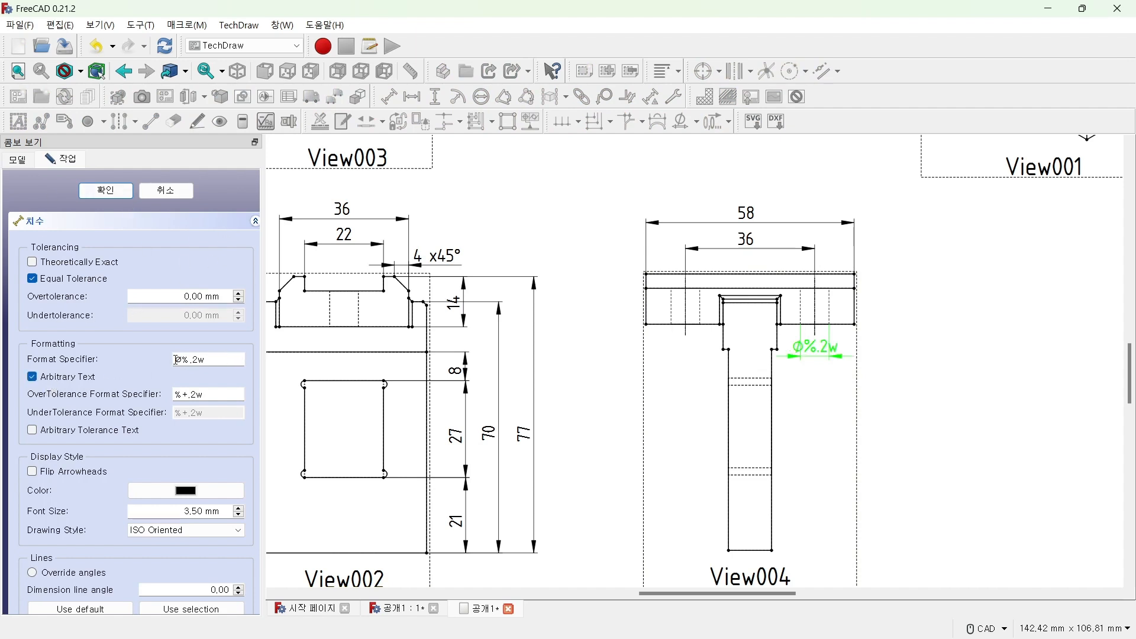
drag(183, 358, 219, 358)
text(8)
click(175, 359)
text(2-)
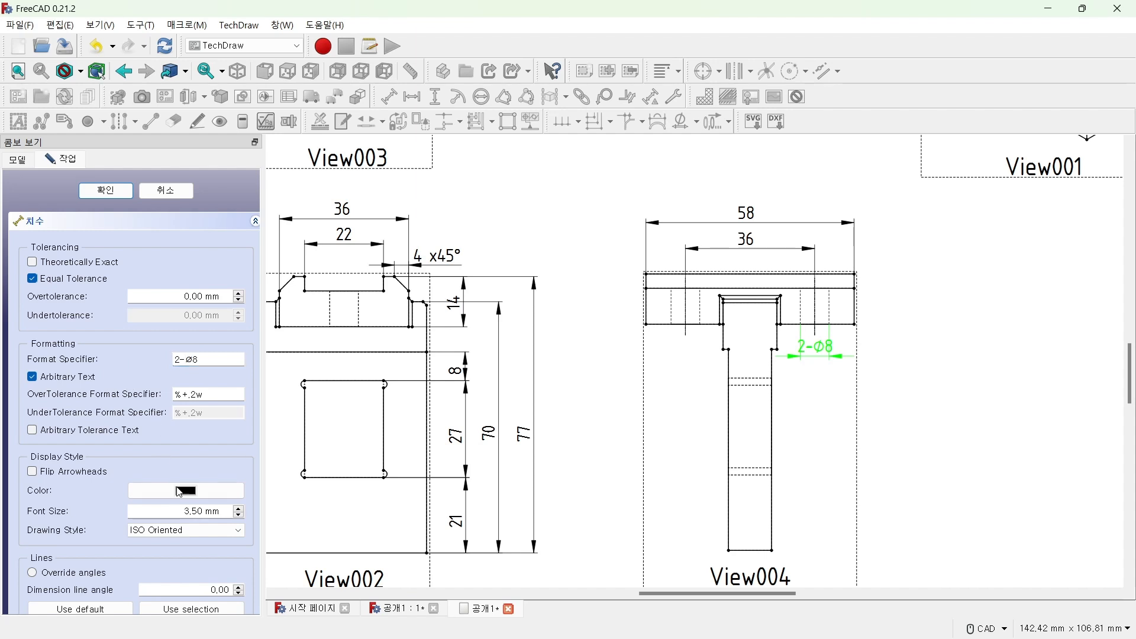
click(123, 194)
Move the 2-Ø8 dimension text to the right of the hole's extension lines, just below the flange.
drag(829, 351, 827, 358)
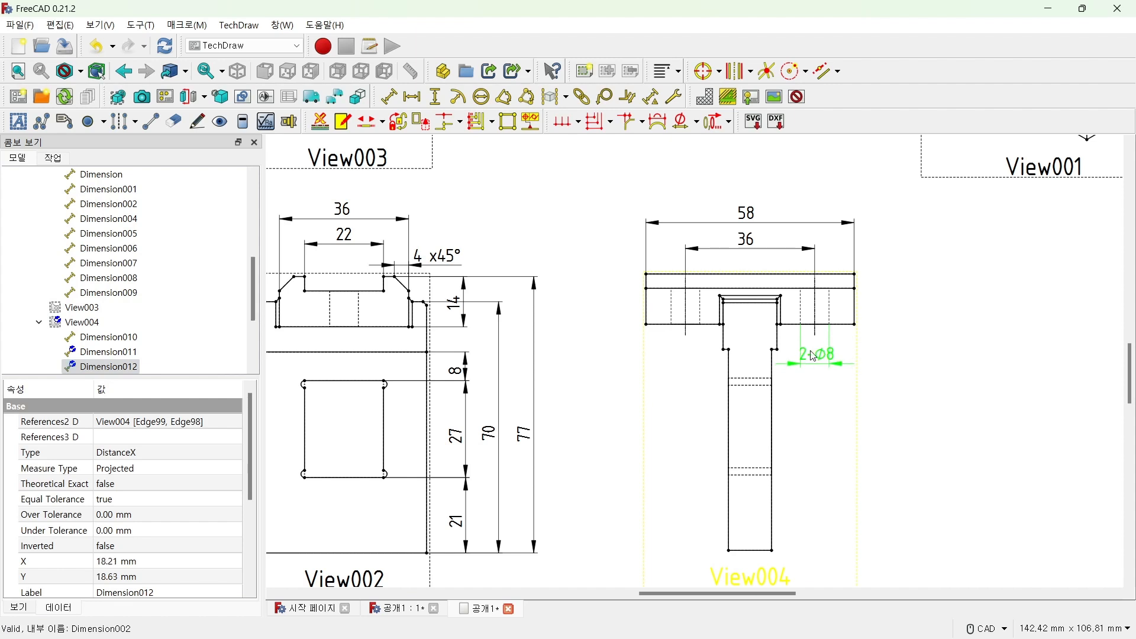
drag(856, 352, 859, 340)
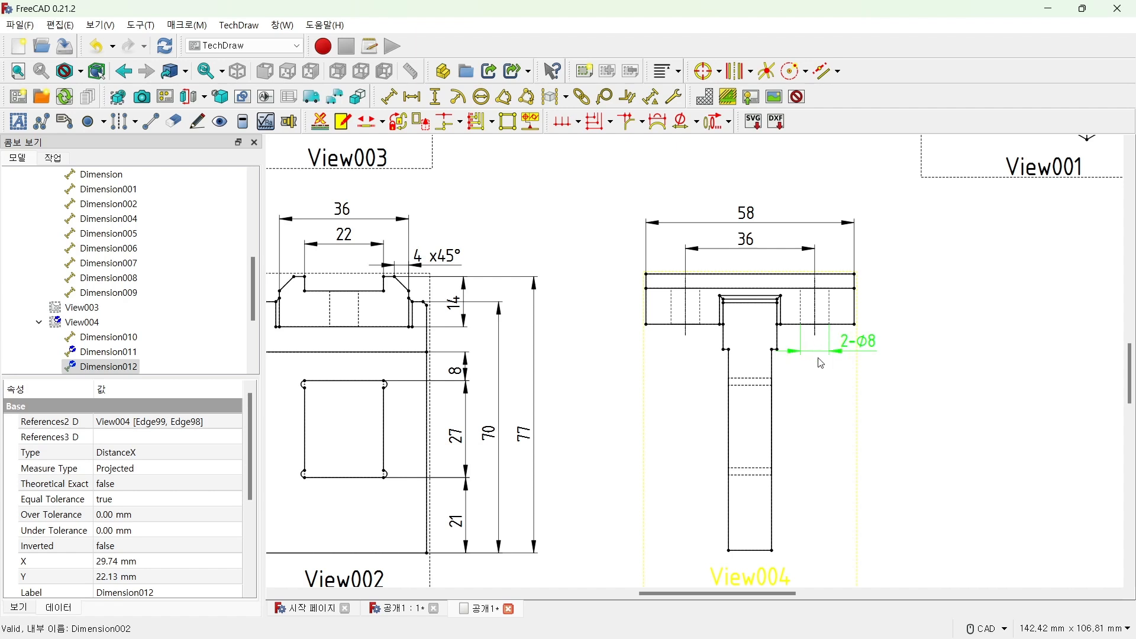
drag(867, 343, 867, 345)
Try flipping the arrowheads of the 2-Ø8 dimension and set Flip Arrowheads back to false.
mouse_move(245, 439)
mouse_down()
mouse_move(247, 545)
mouse_move(246, 425)
mouse_up()
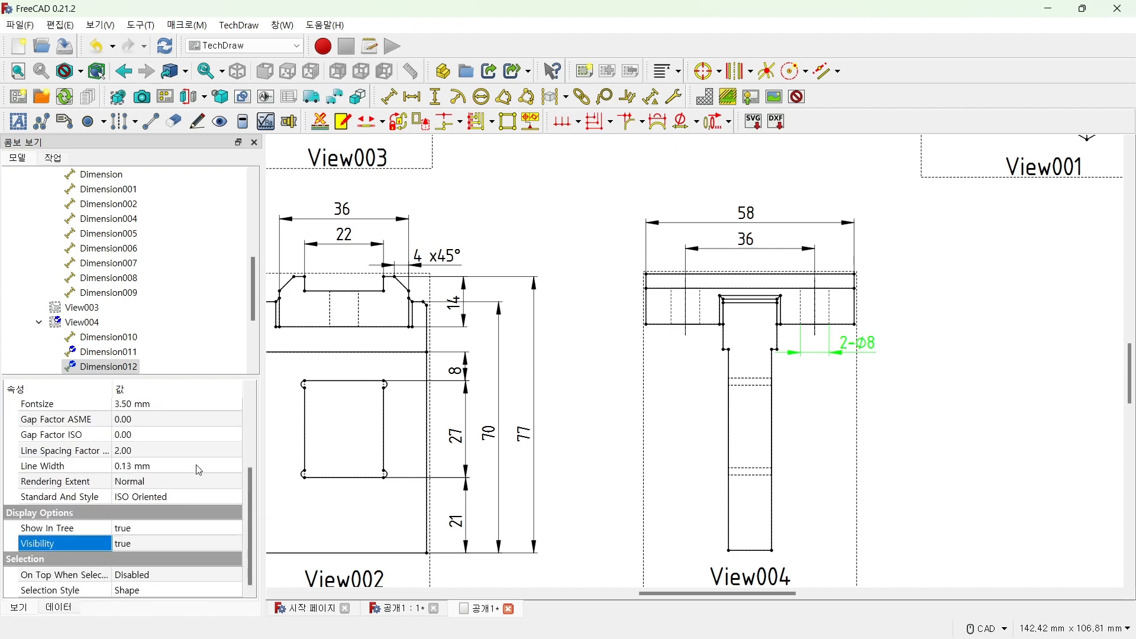
scroll(248, 500, up, 3)
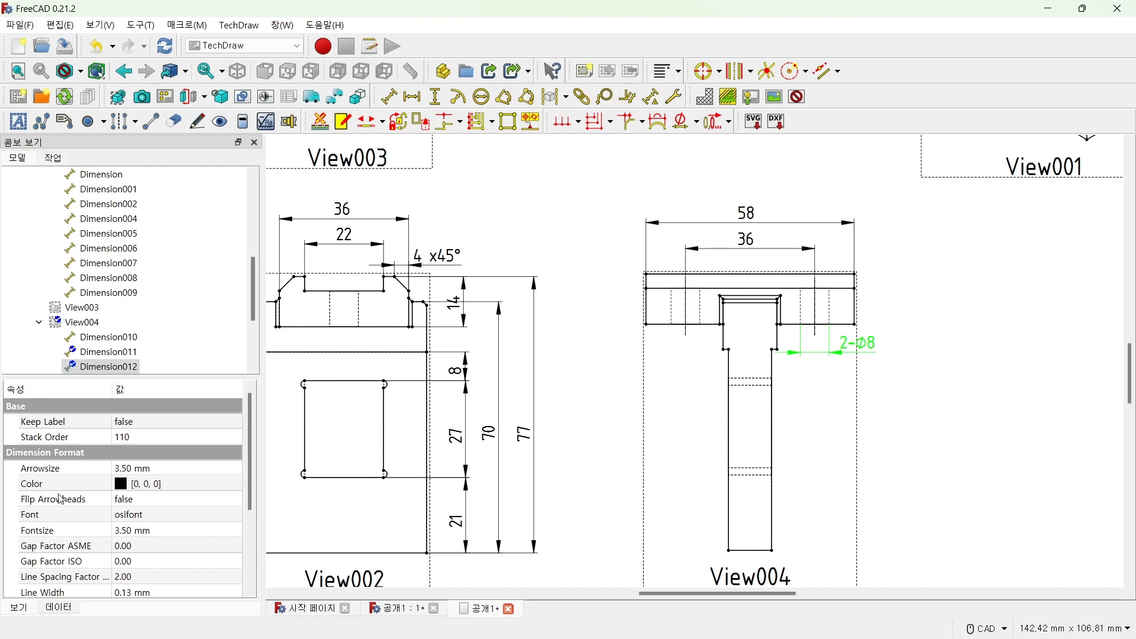
click(165, 501)
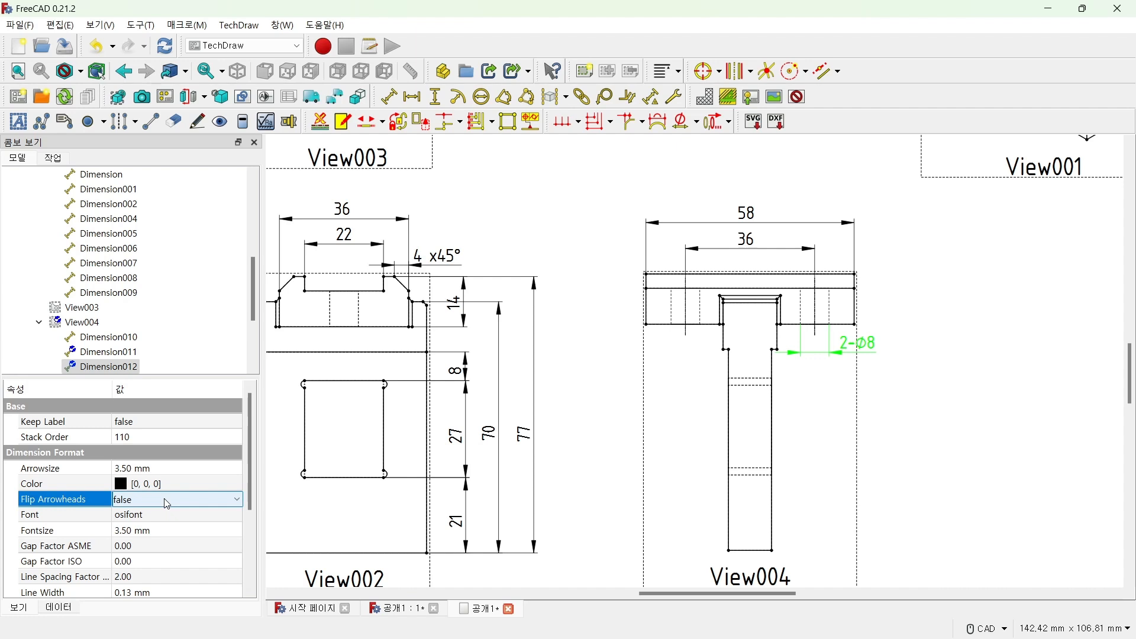
click(166, 503)
click(155, 526)
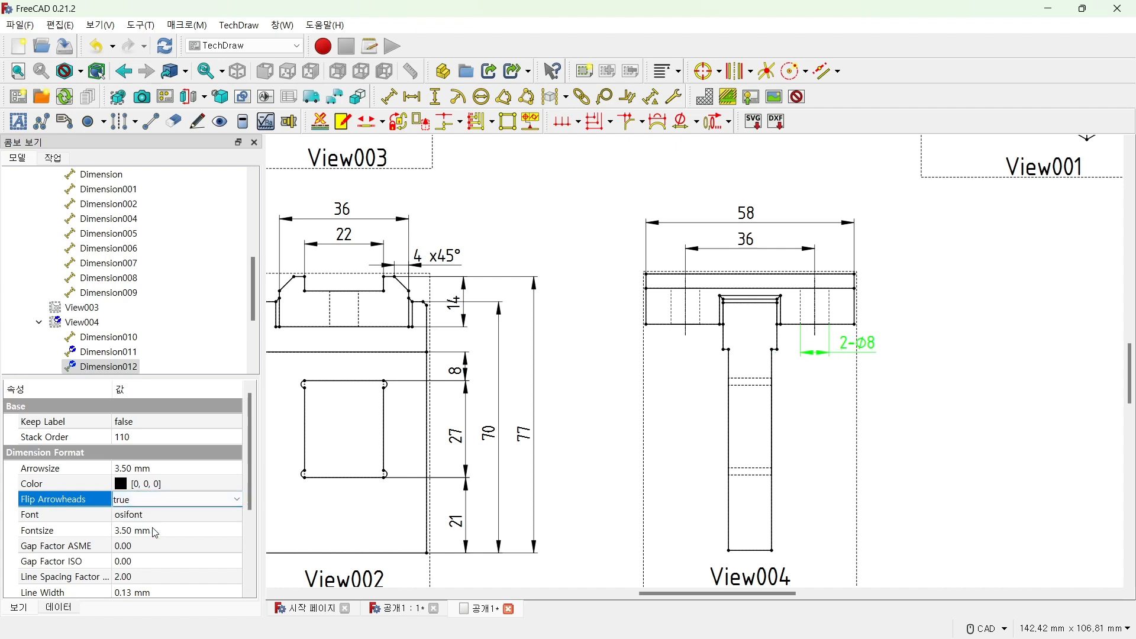
click(152, 501)
click(150, 515)
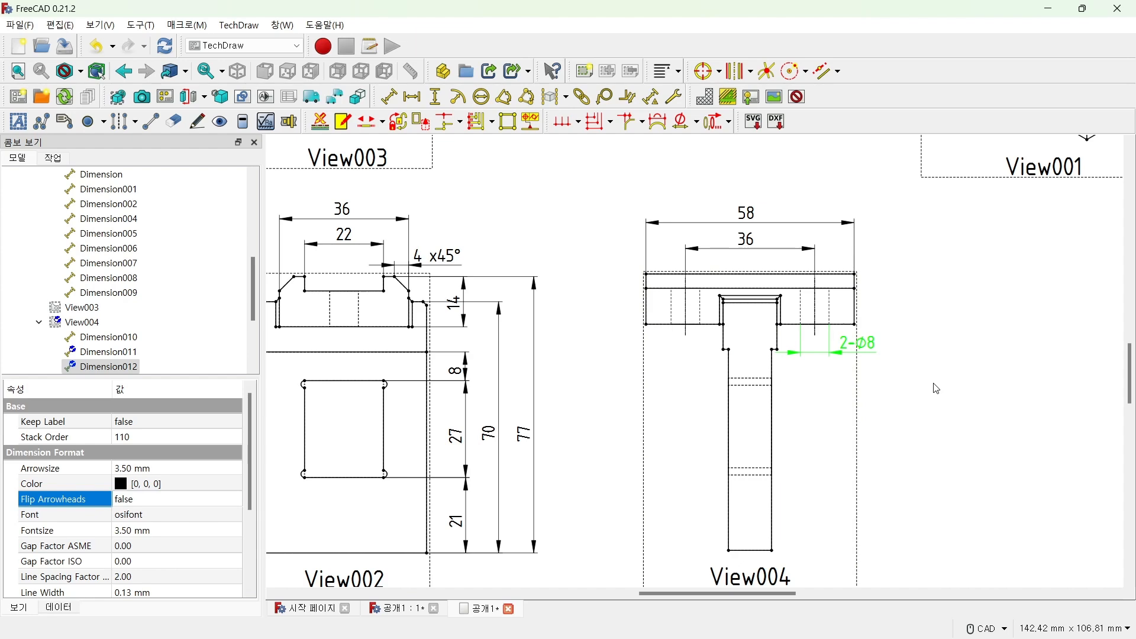
Add a horizontal dimension to the bottom edge of the stem in View004, below the stem.
scroll(935, 386, down, 1)
scroll(808, 586, up, 2)
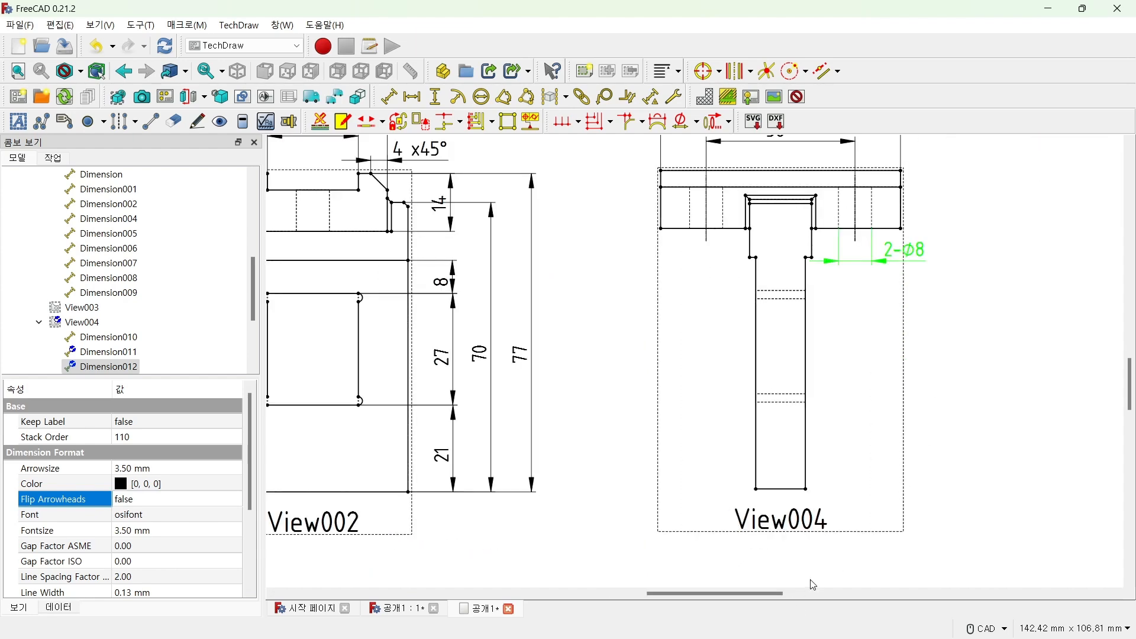
click(782, 491)
click(412, 96)
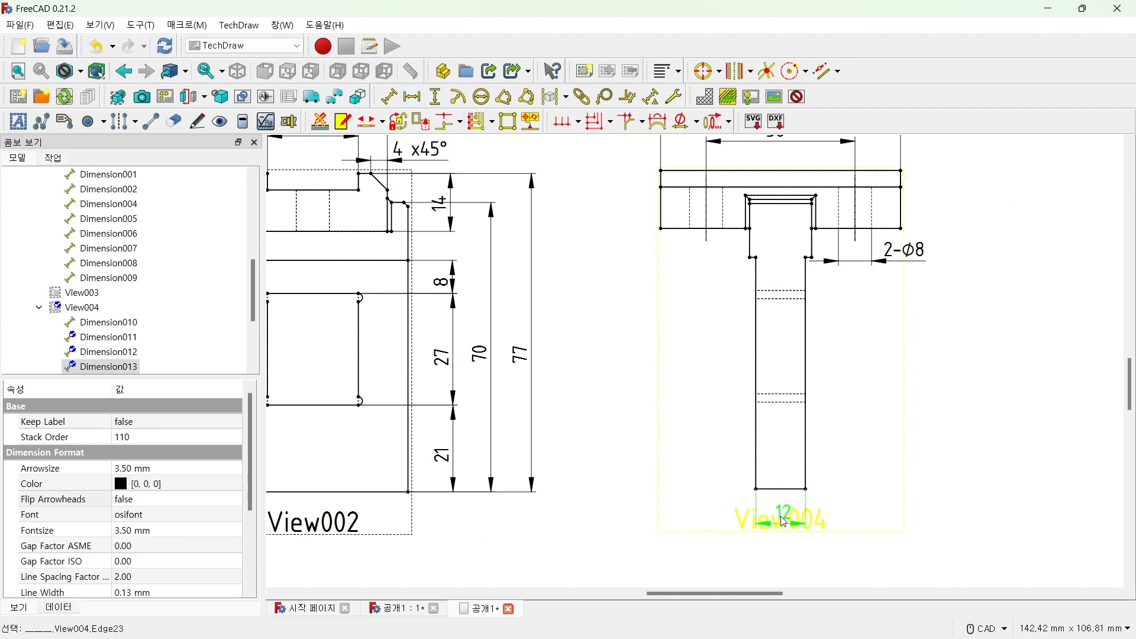
Add a horizontal dimension between the outer shoulder corners of the stem in View004 and place it below the stem's bottom-edge dimension.
click(749, 262)
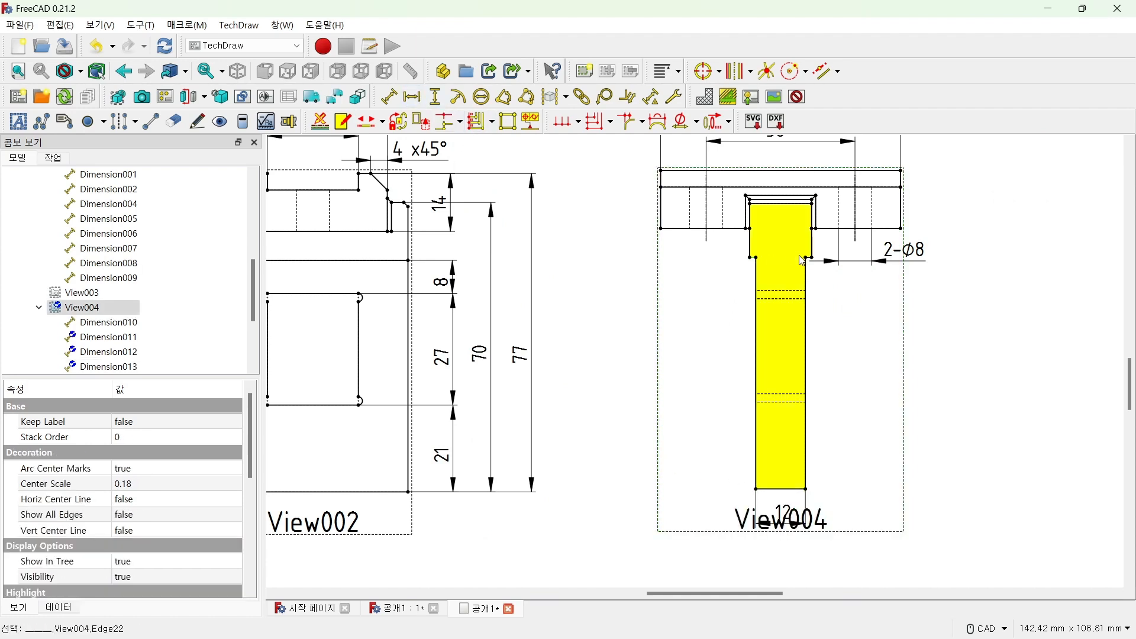
click(751, 258)
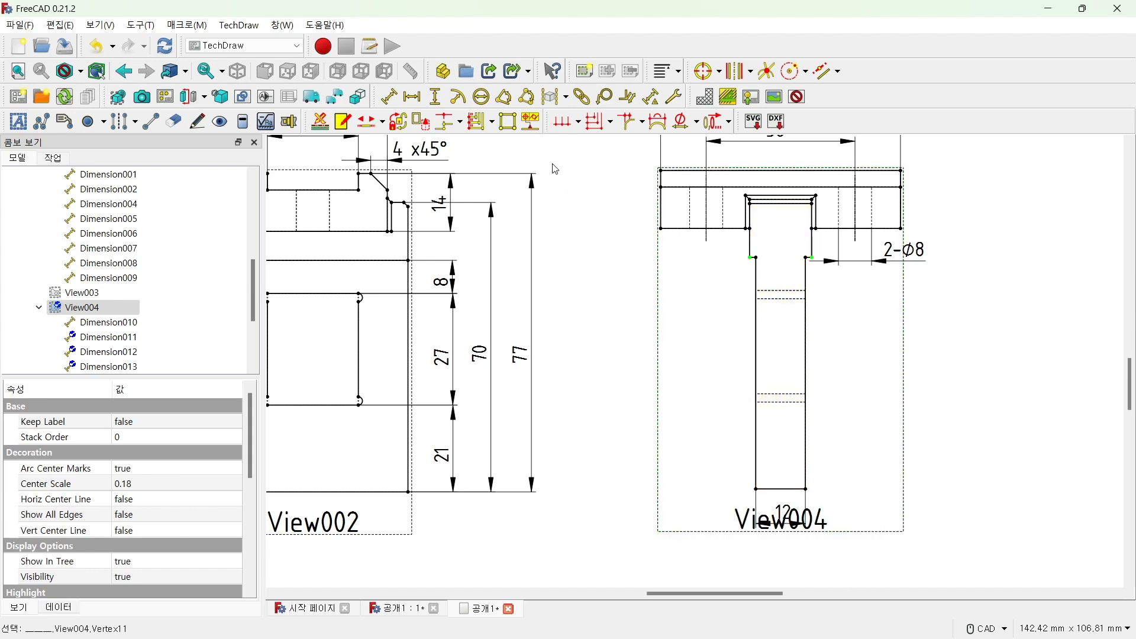
click(413, 97)
drag(792, 265, 789, 551)
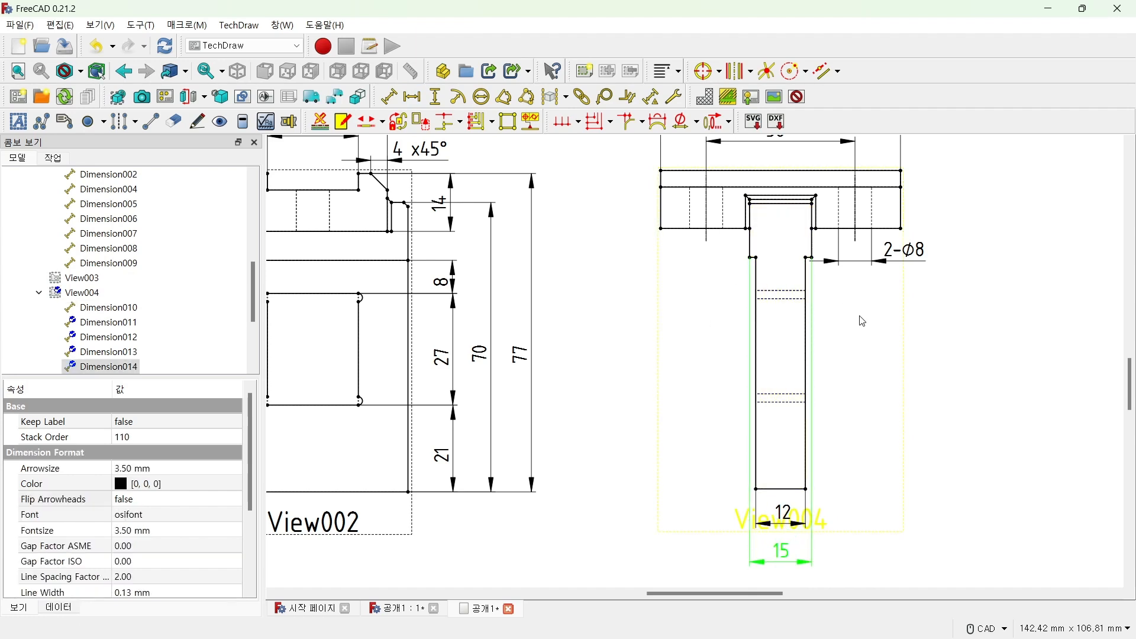
Add a horizontal dimension to the bottom edge of the rectangular window in View002 and place it below the part outline.
click(18, 71)
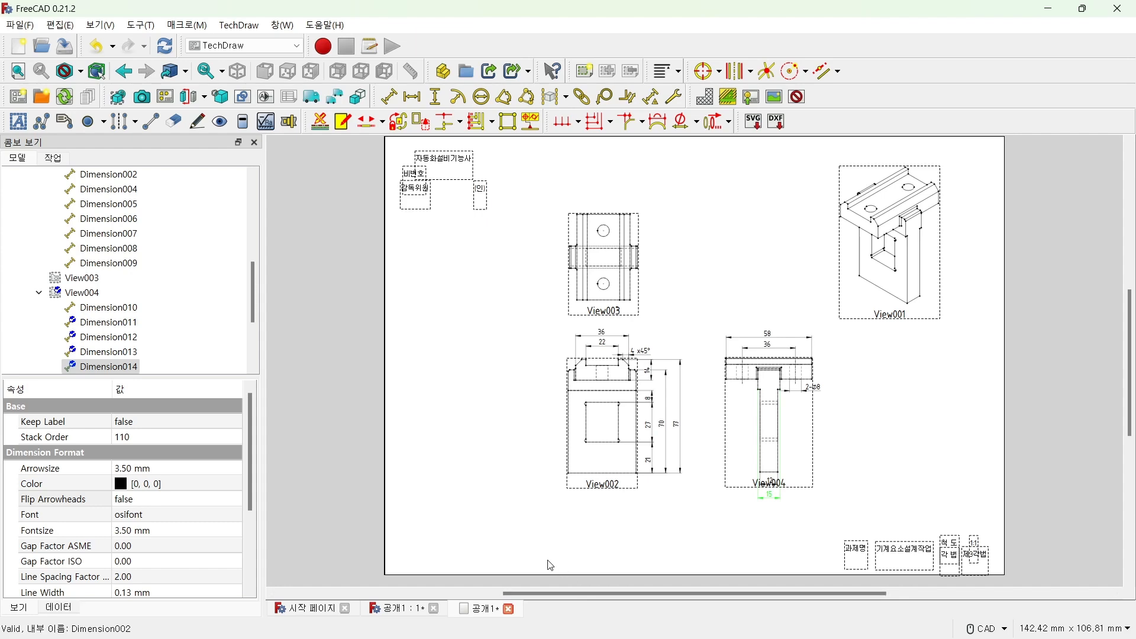
scroll(599, 531, up, 5)
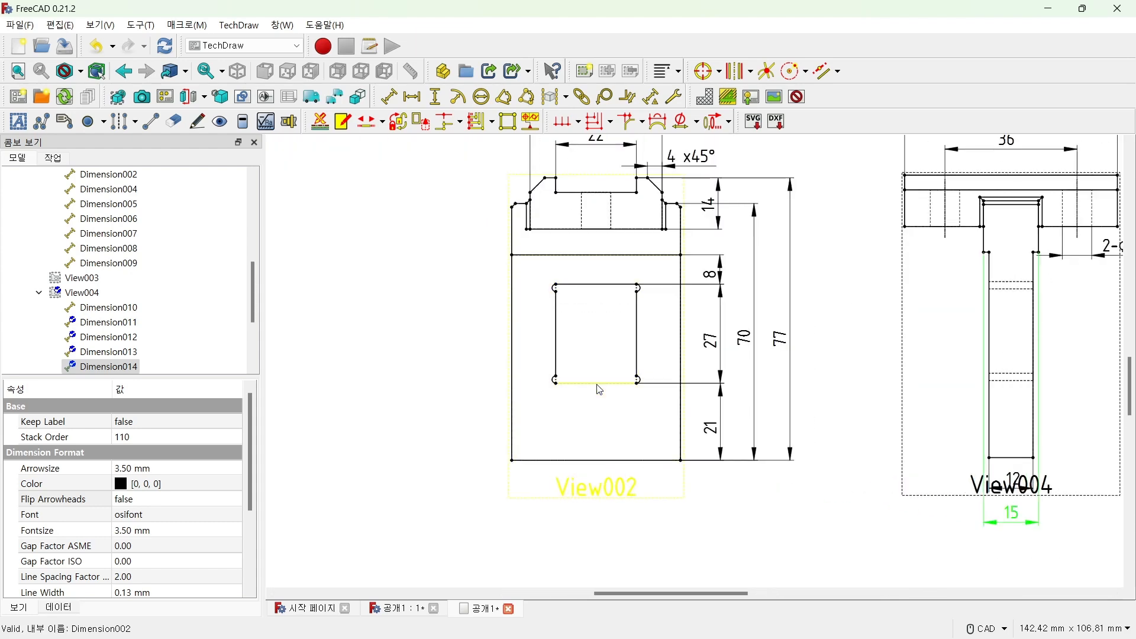
click(598, 384)
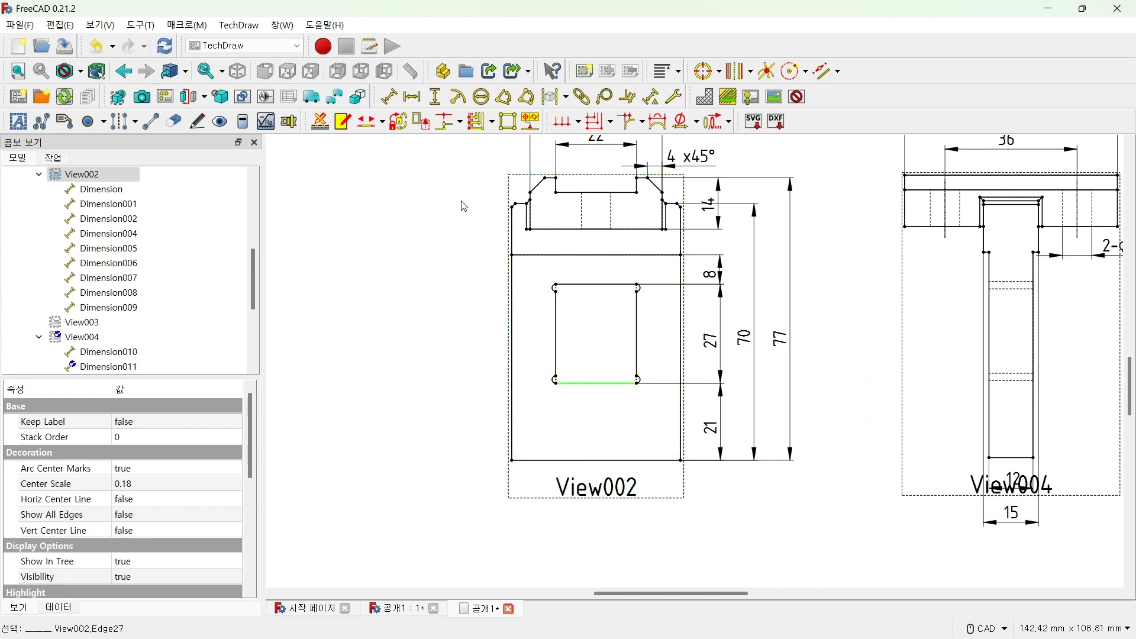
click(412, 96)
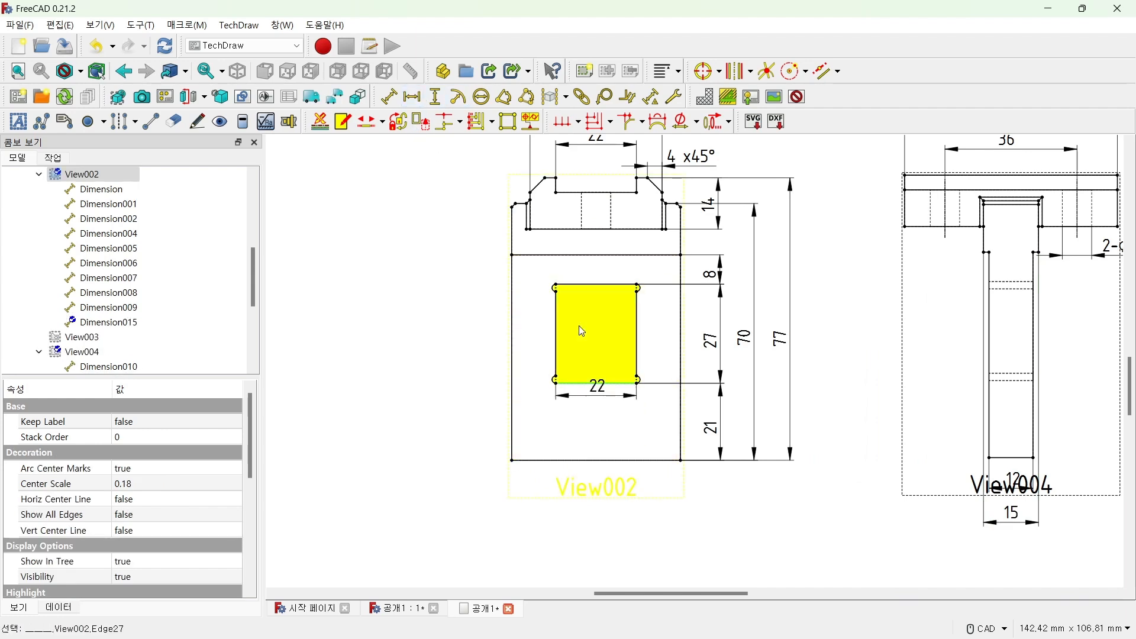
drag(598, 387, 596, 485)
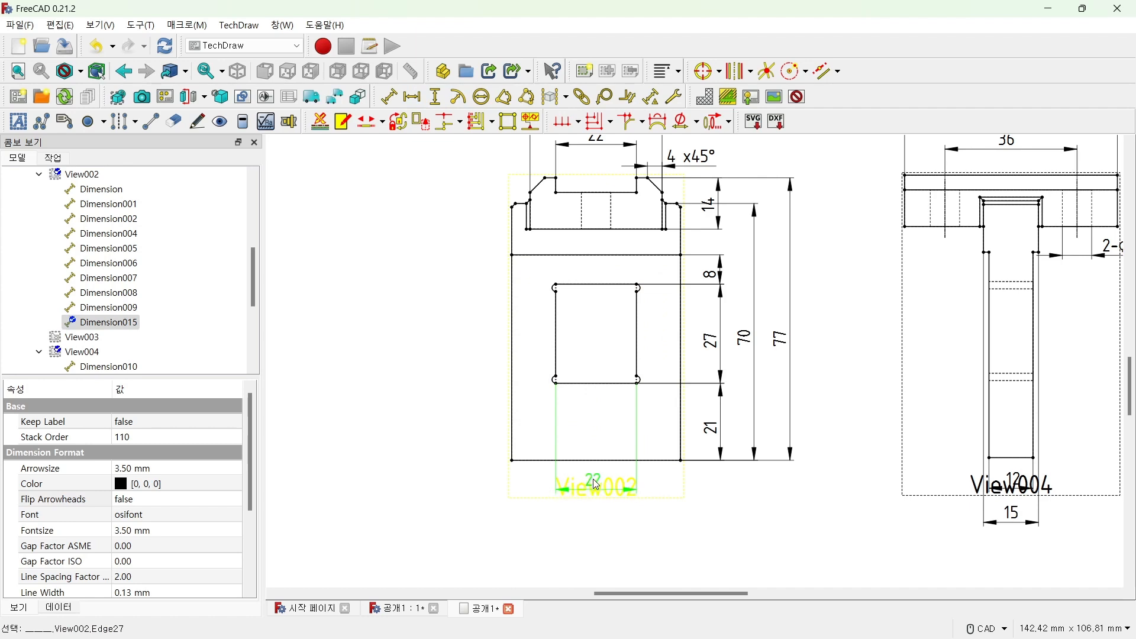
Add a horizontal dimension to the part's bottom edge in View002 and place it below the window-width dimension.
click(535, 469)
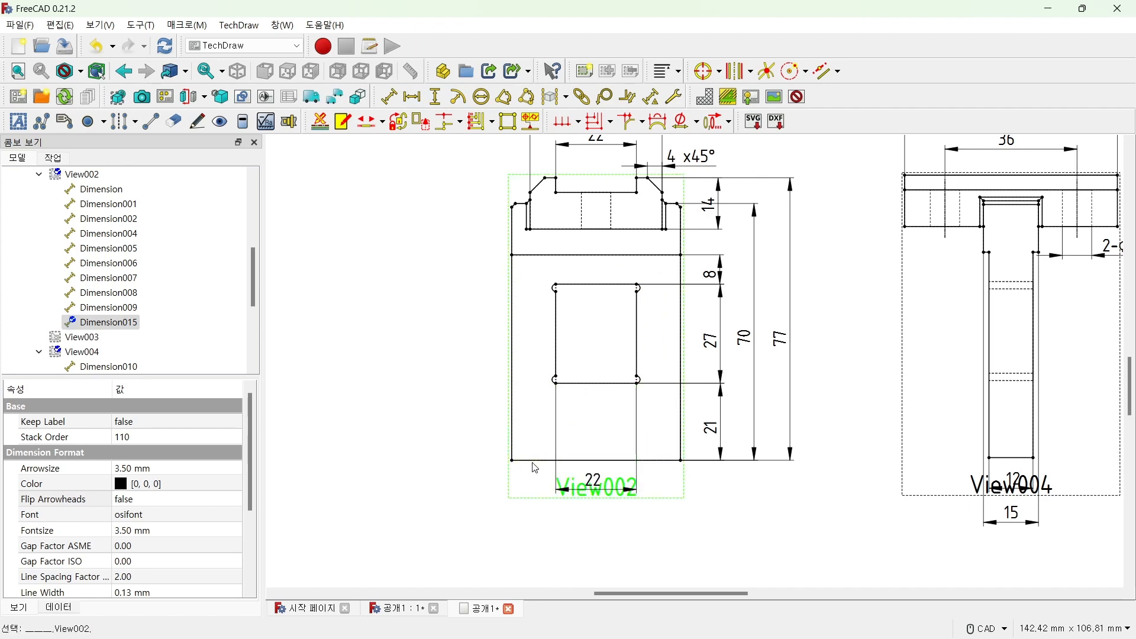
click(536, 460)
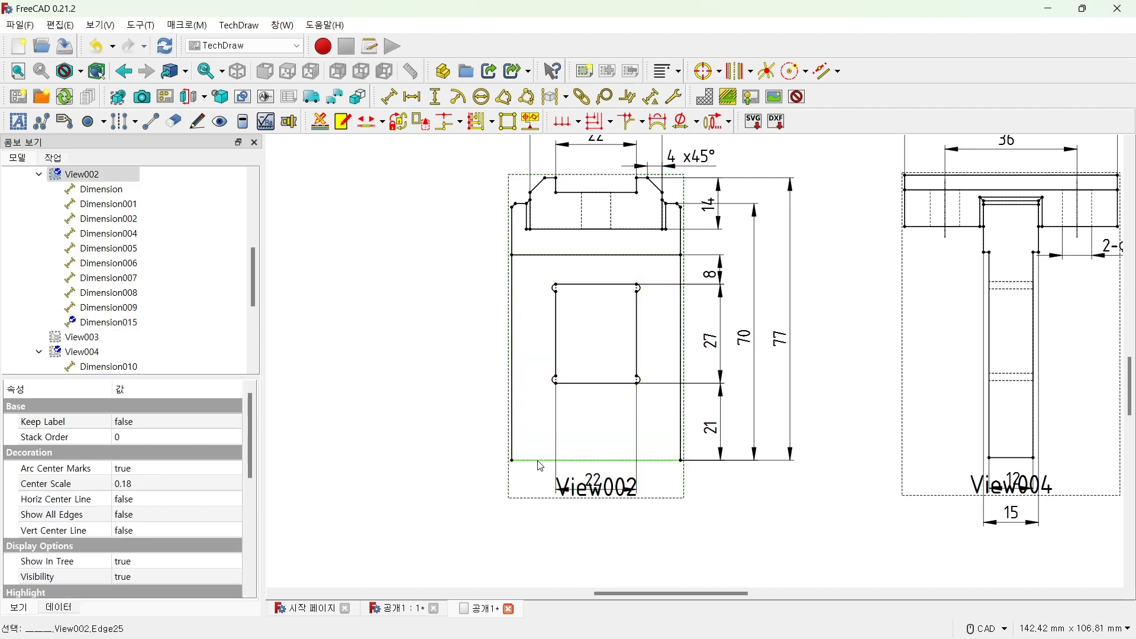
click(412, 97)
drag(599, 465, 595, 512)
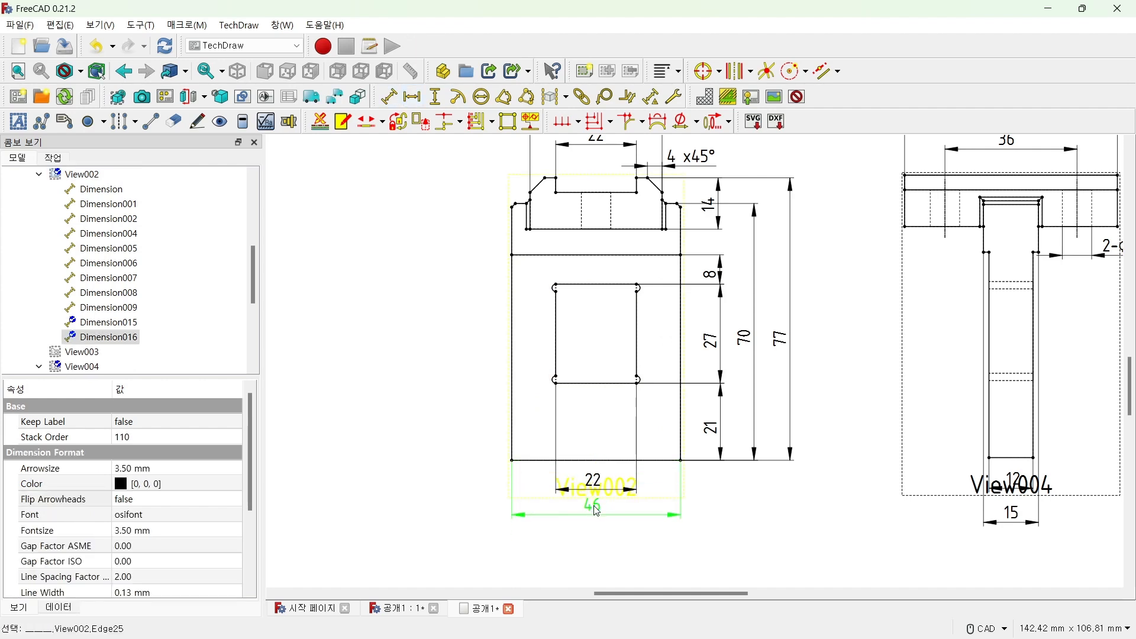
Add a radius dimension to the upper-left corner arc of the window in View002, placed outside the outline on the left.
scroll(552, 289, up, 4)
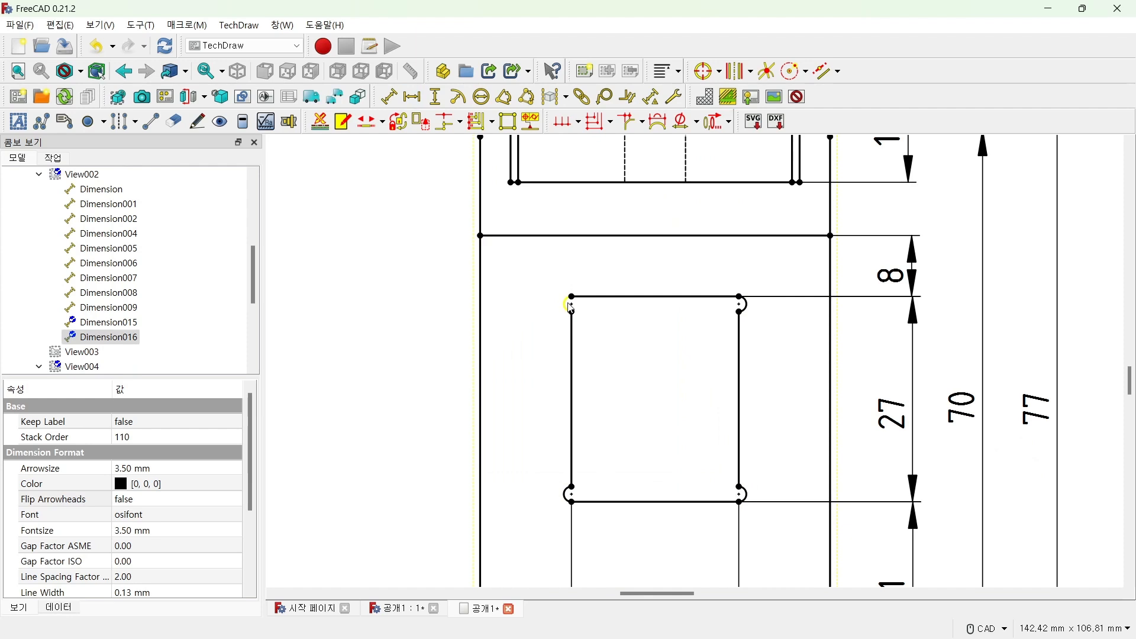
click(550, 323)
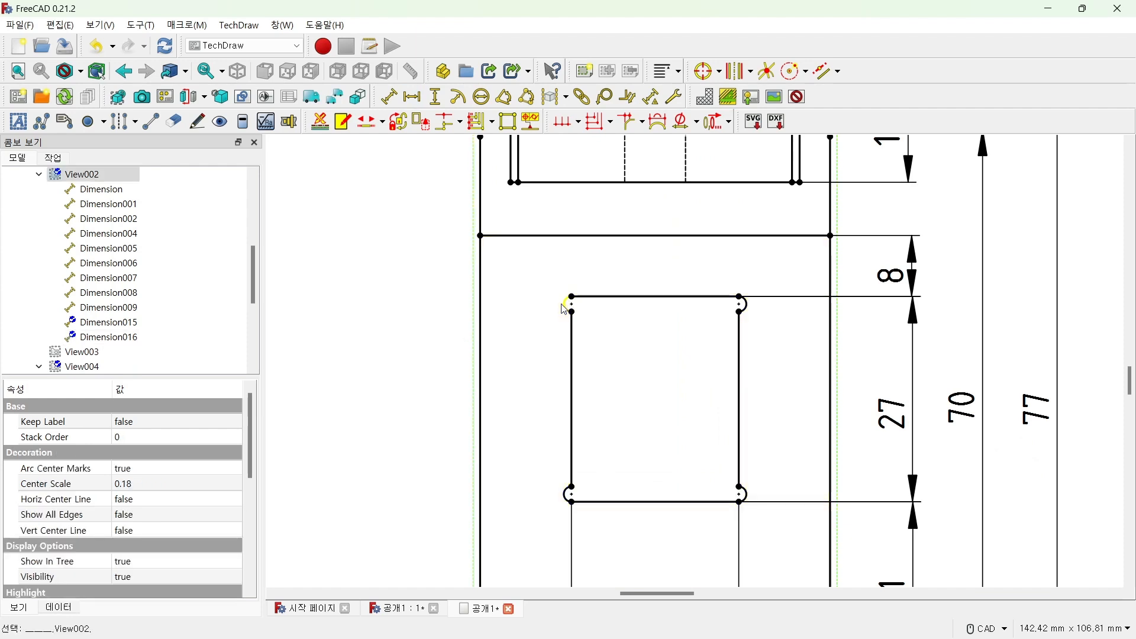
click(568, 306)
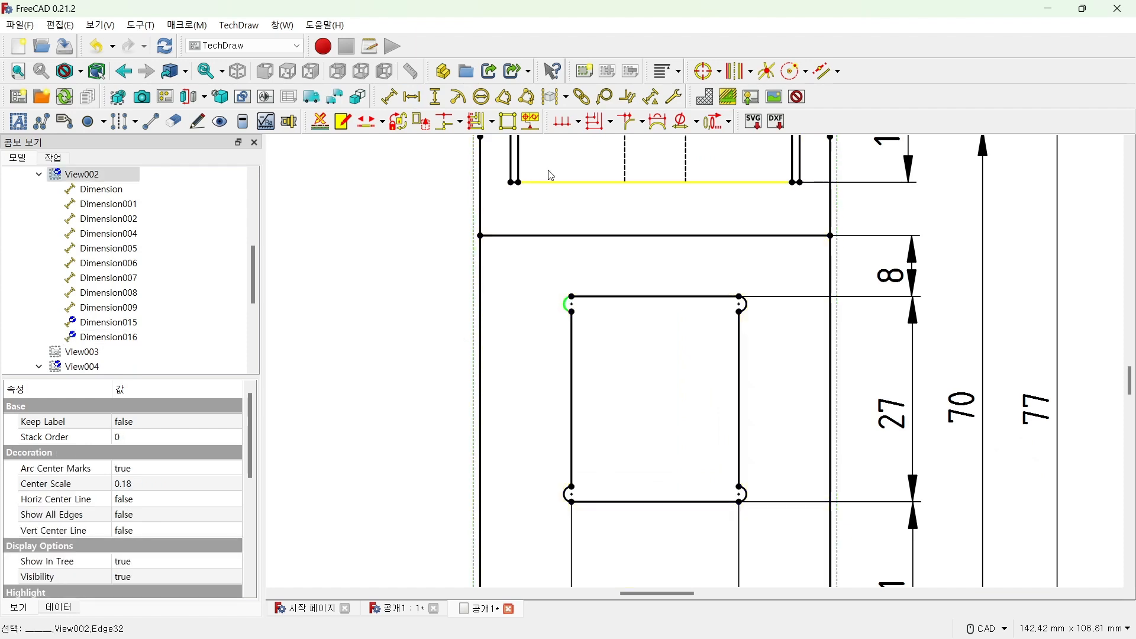
click(459, 97)
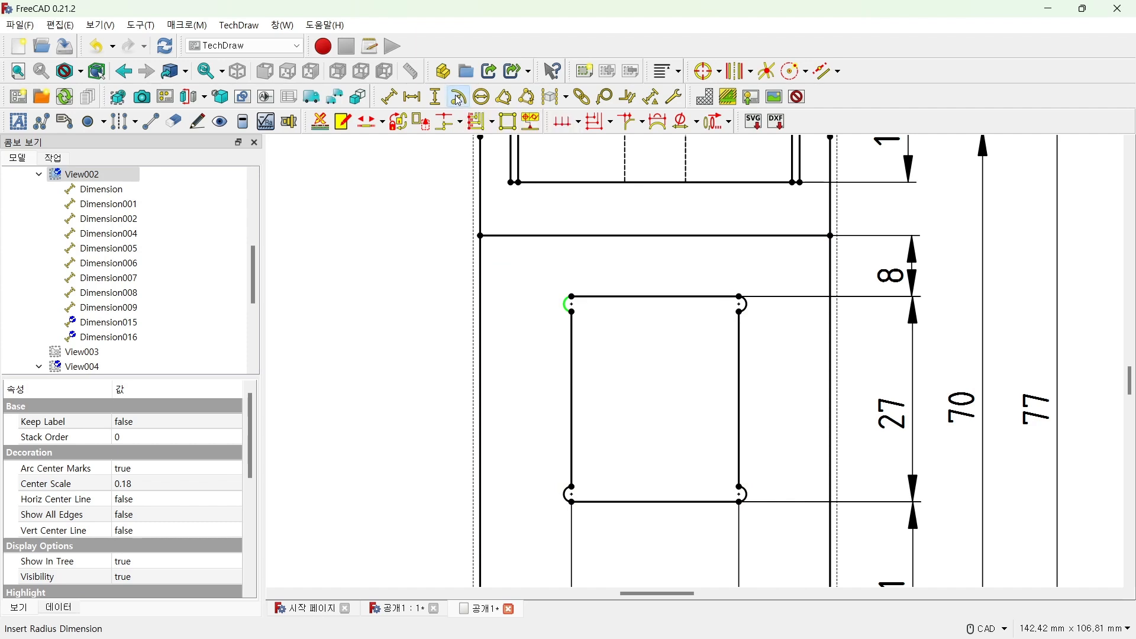
drag(650, 389, 445, 269)
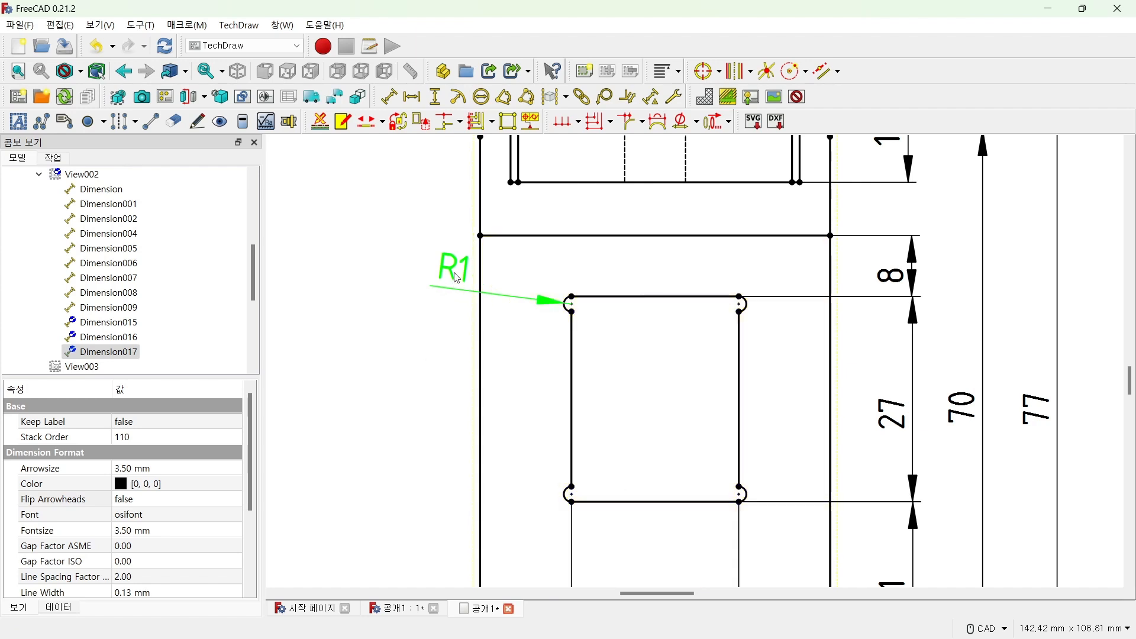
Enable arbitrary text for the corner arc's radius dimension and set its format specifier to 4-R1.
double_click(455, 274)
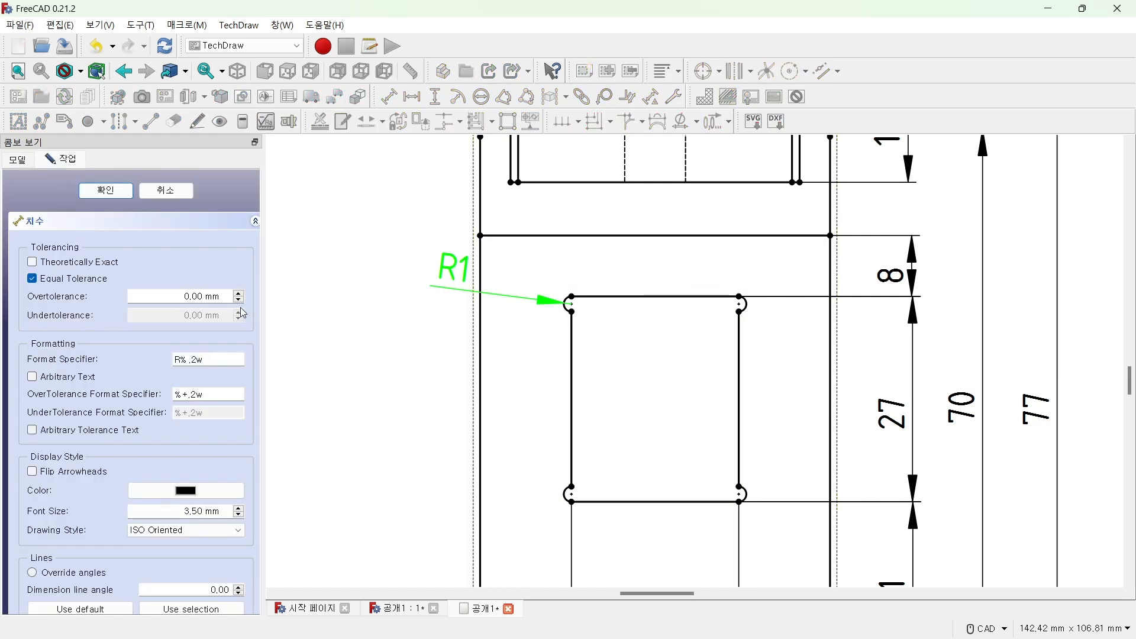
click(32, 377)
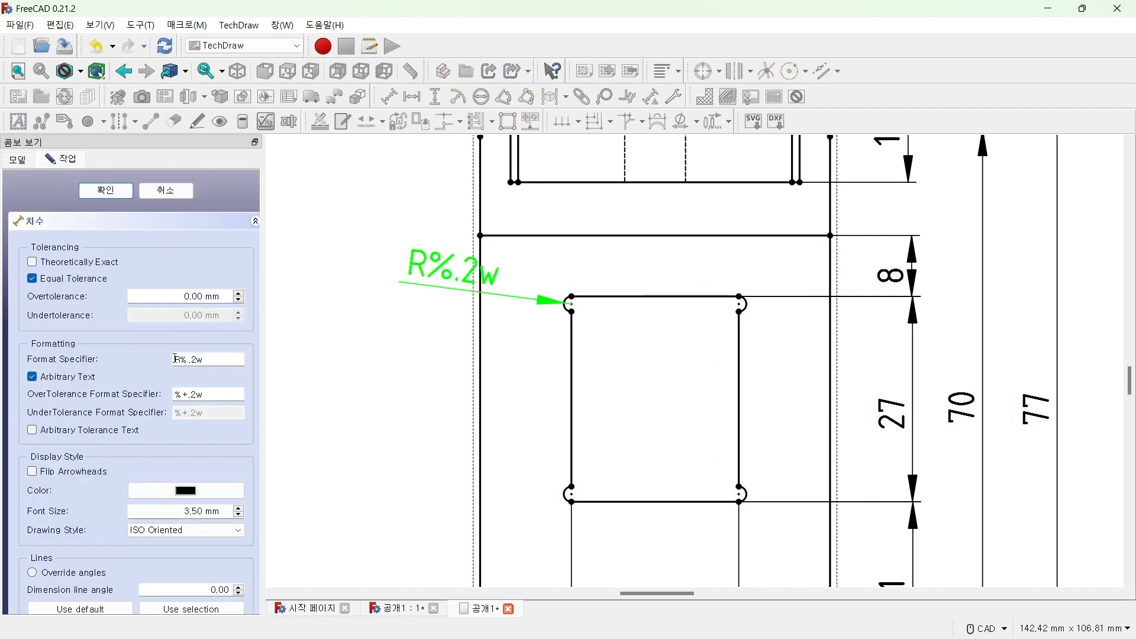
click(175, 359)
text(4-)
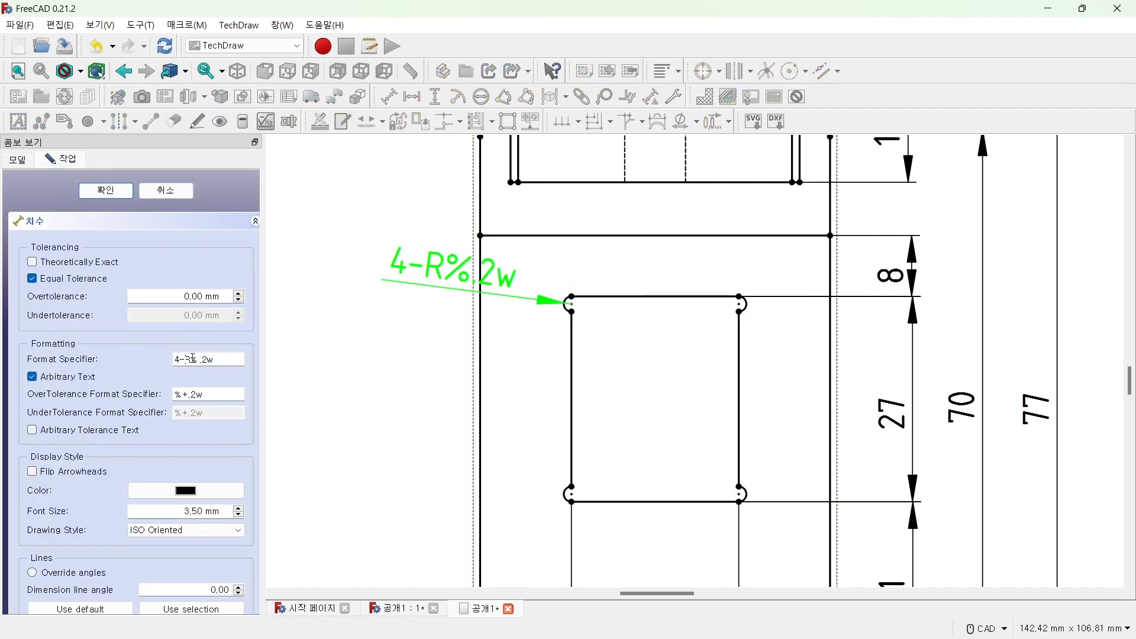
drag(192, 358, 227, 359)
text(1)
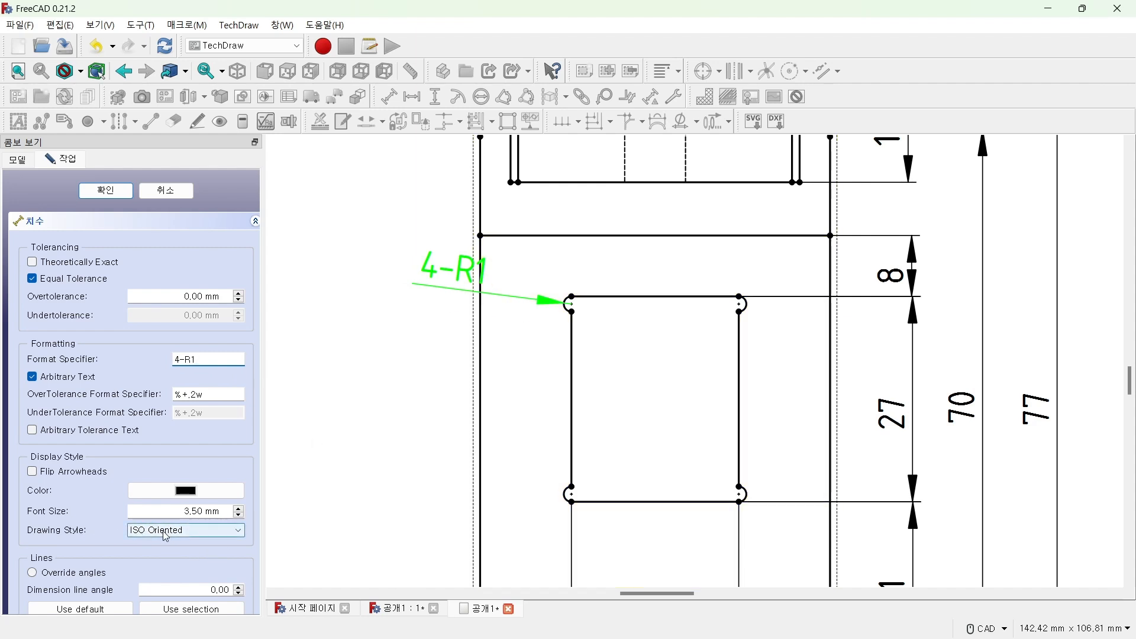
Set the 4-R1 dimension's drawing style to ISO Referencing and move its text up and left of the part outline.
click(188, 537)
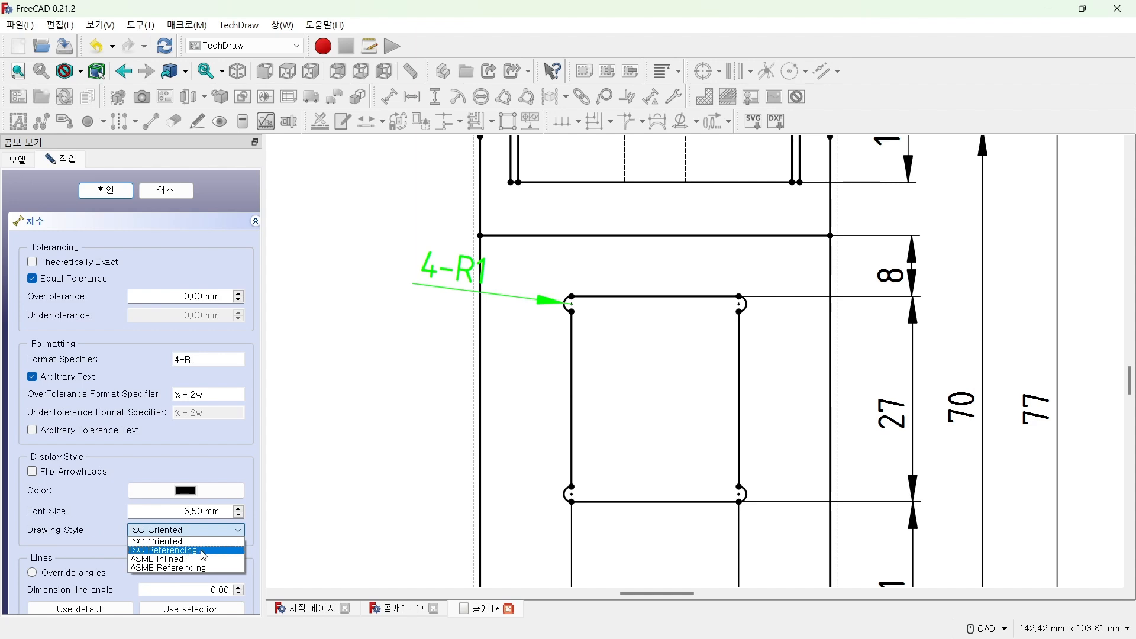
click(204, 555)
mouse_move(457, 277)
mouse_down()
mouse_move(430, 247)
mouse_move(445, 239)
mouse_move(452, 294)
mouse_move(431, 233)
mouse_move(441, 239)
mouse_up()
click(114, 198)
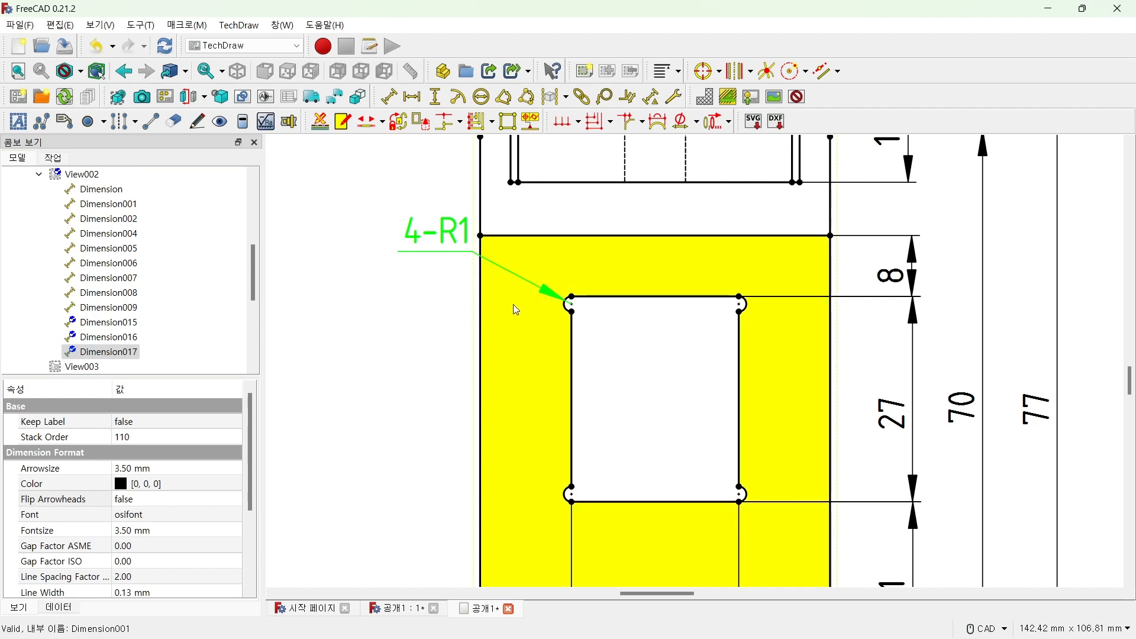
click(21, 74)
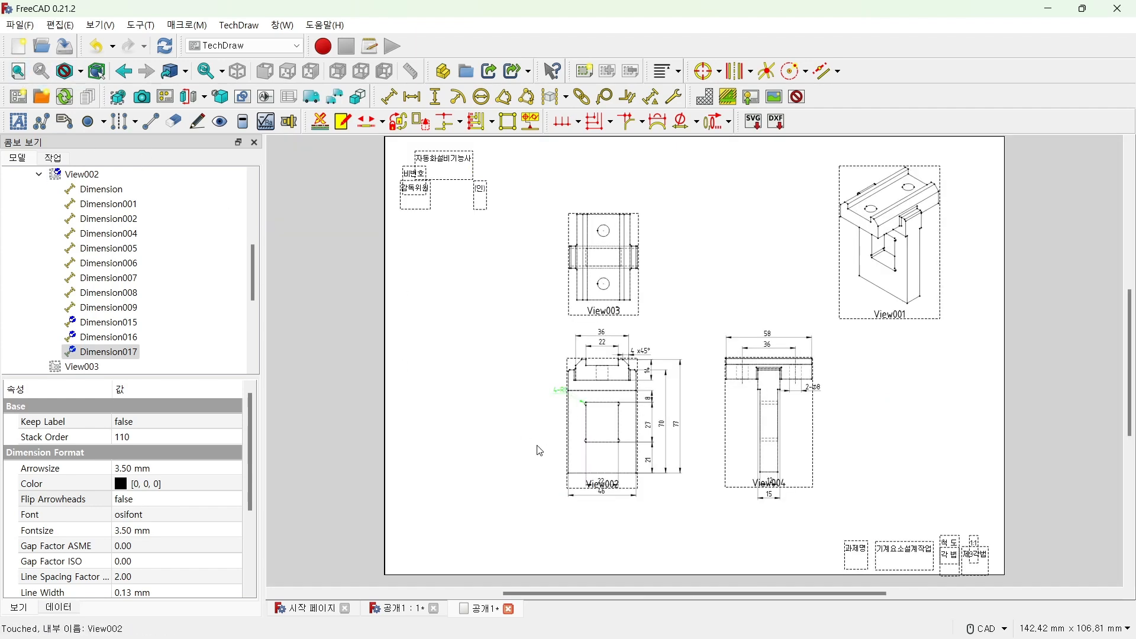
click(523, 471)
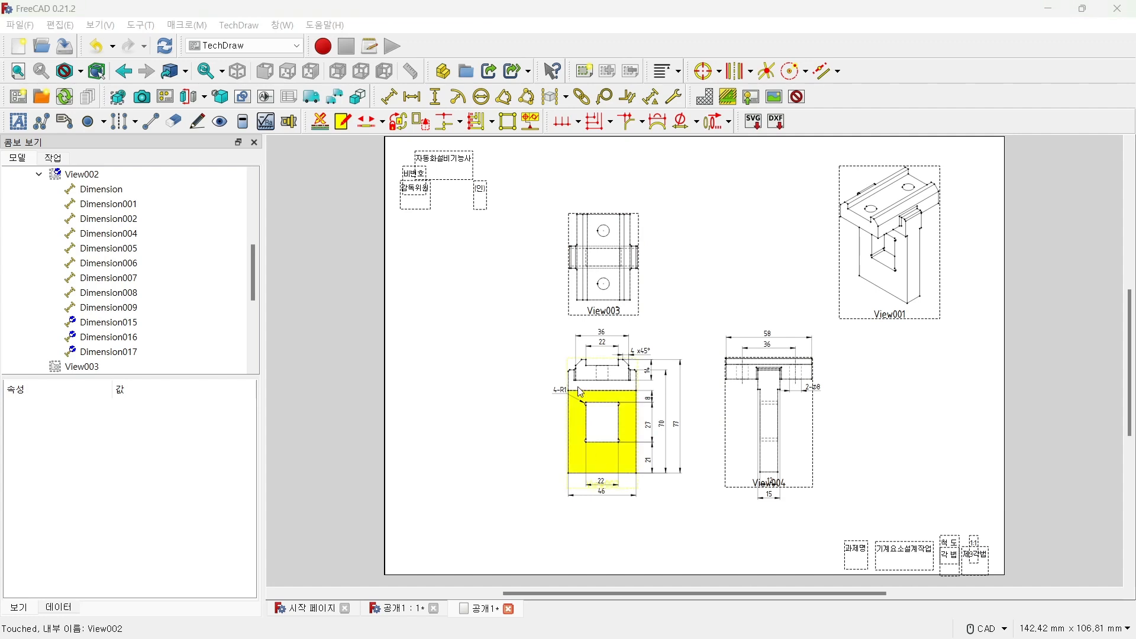
Turn on both the horizontal and vertical center lines for the top view, View003.
click(617, 311)
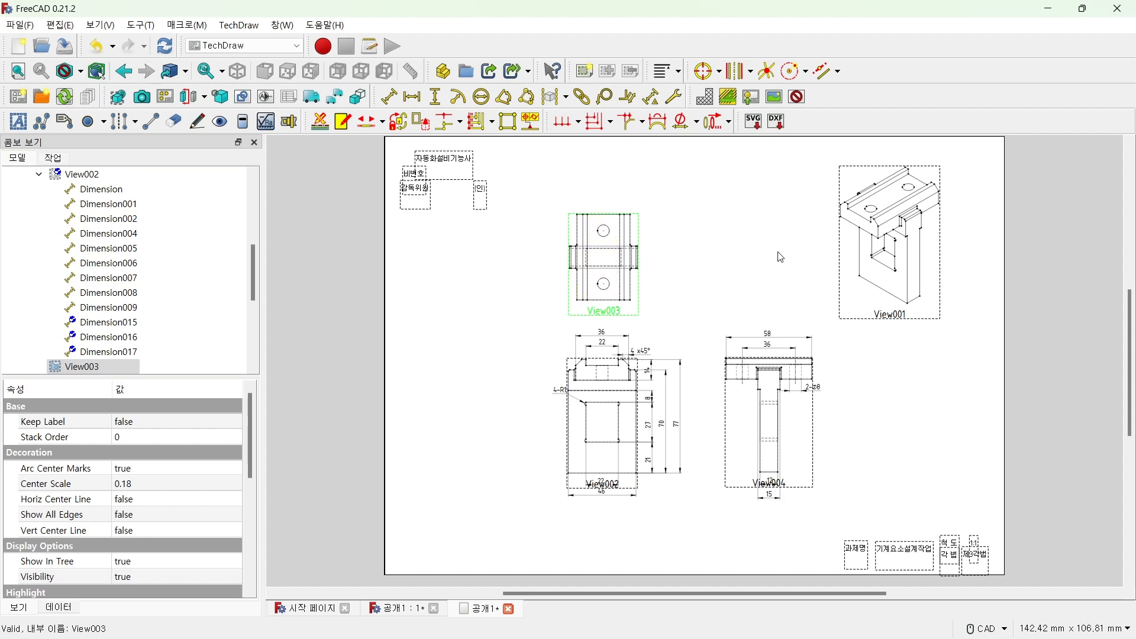
click(162, 499)
click(162, 498)
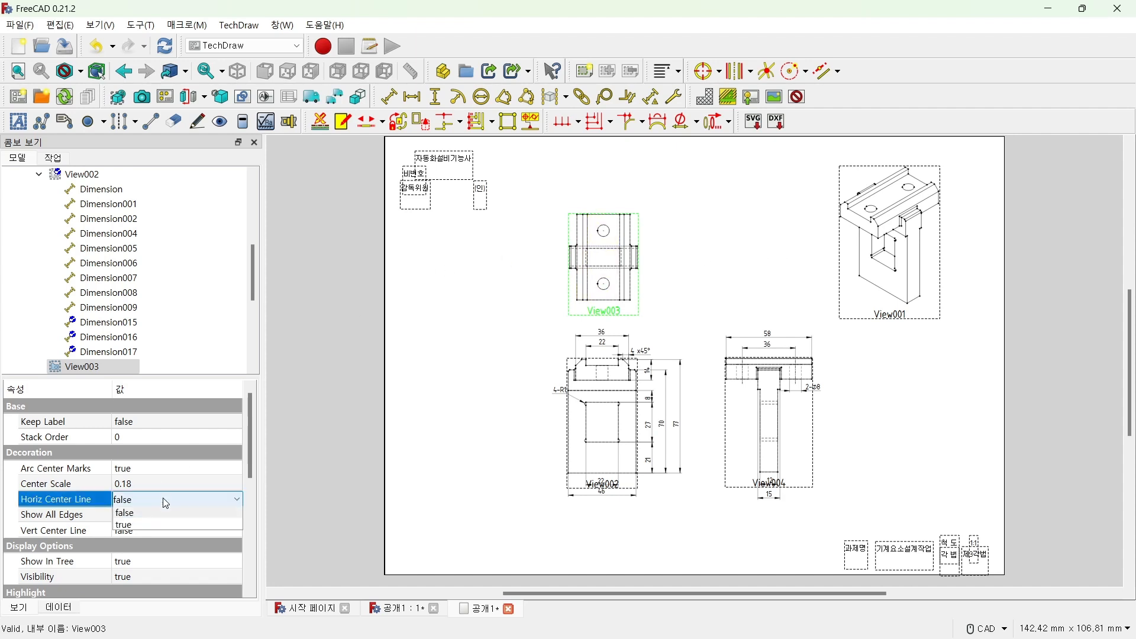
click(158, 526)
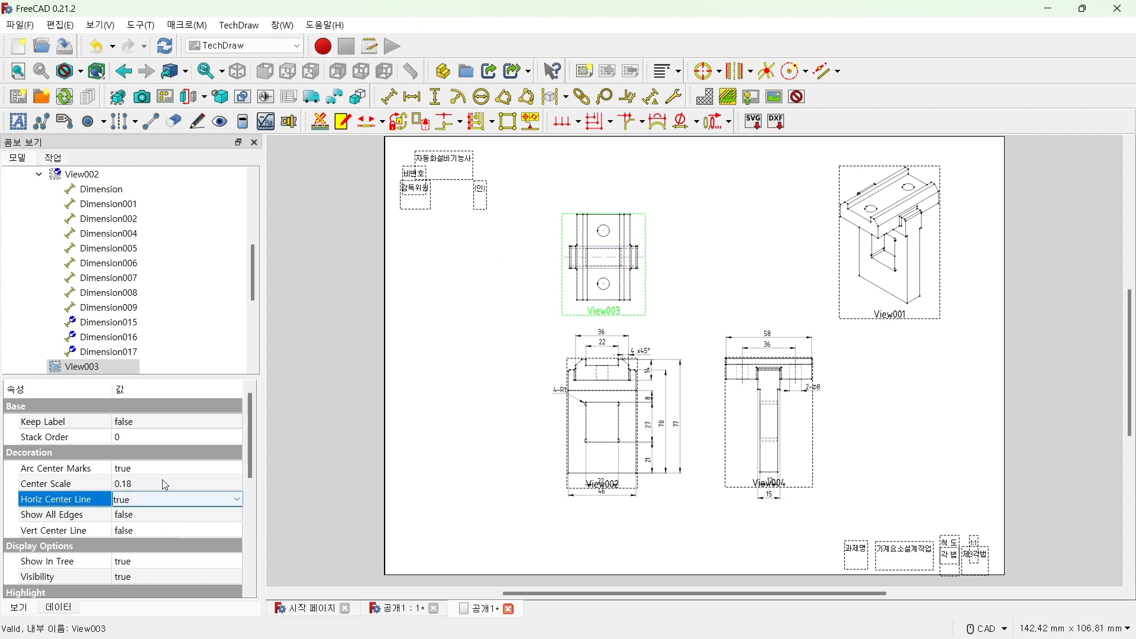
click(159, 531)
click(159, 532)
click(159, 557)
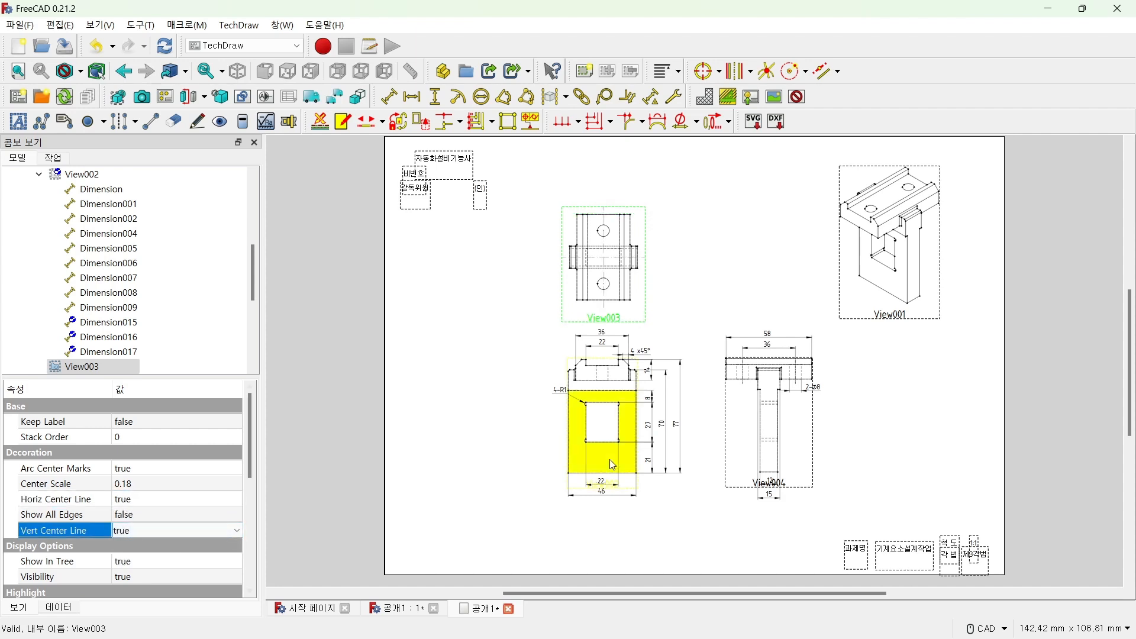
Turn on the vertical center line for the front view, View002.
click(634, 474)
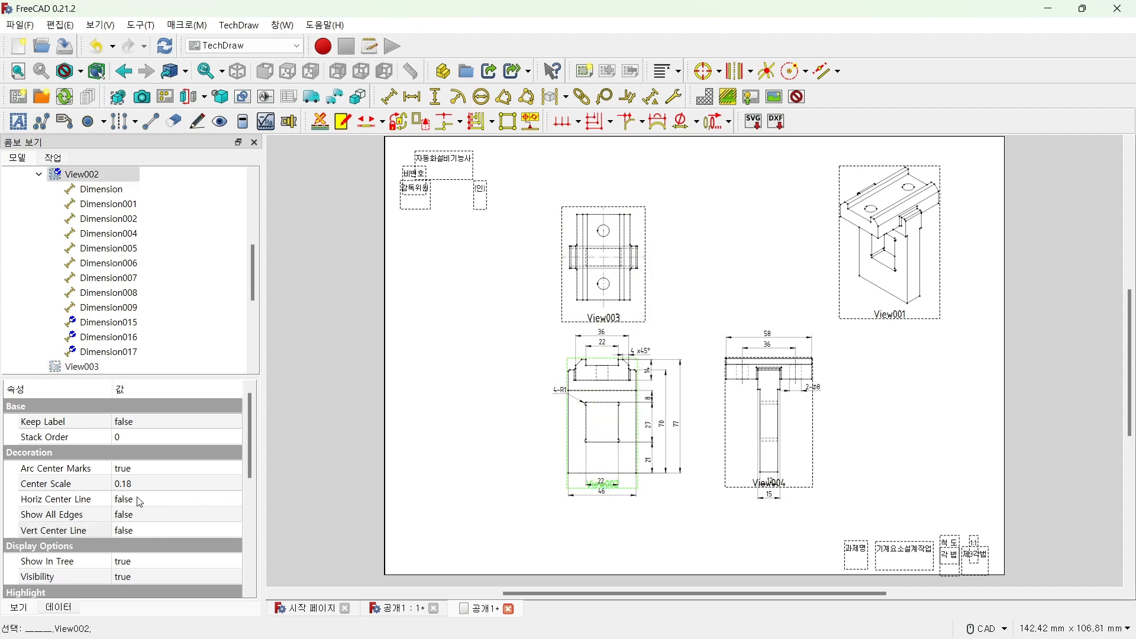
click(144, 530)
click(143, 530)
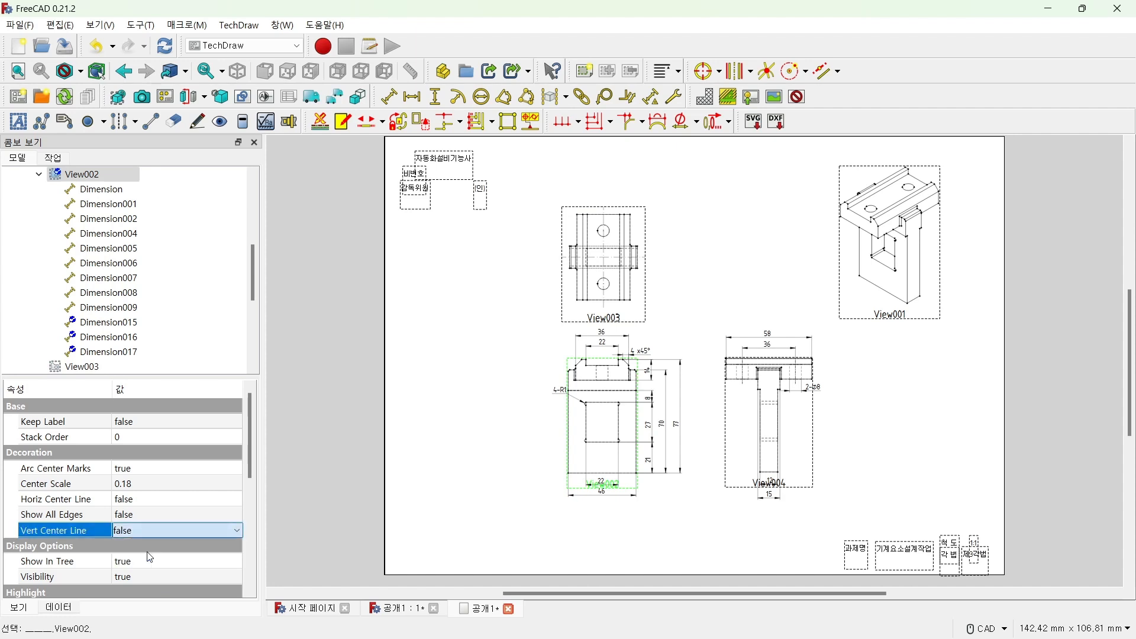
click(147, 555)
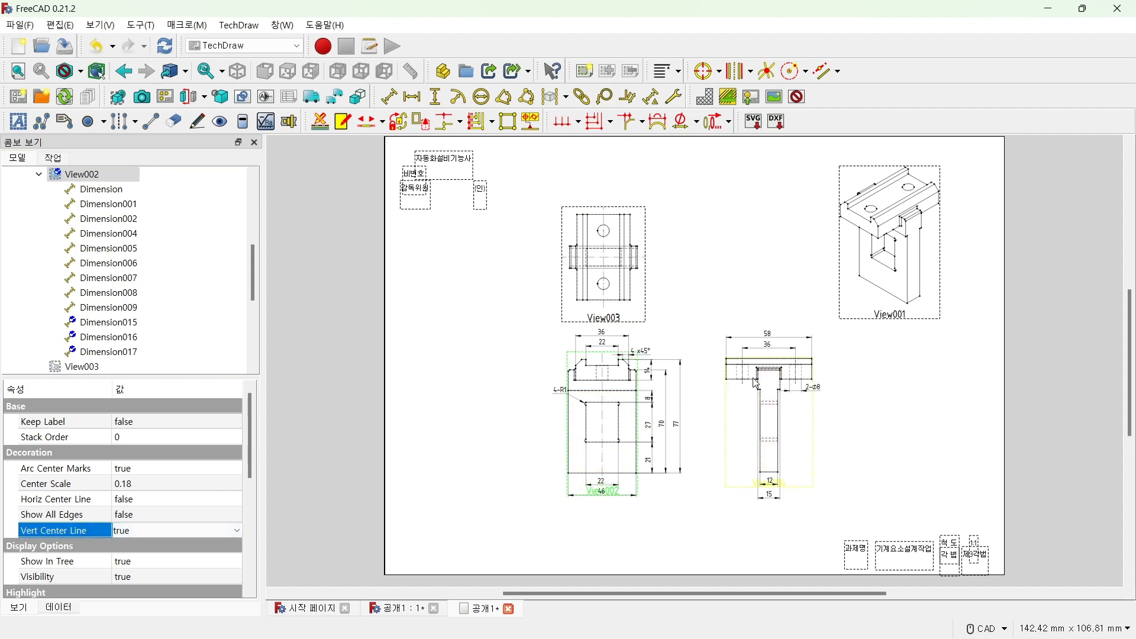
Turn on the vertical center line for the side view, View004.
click(780, 488)
click(161, 531)
click(163, 537)
click(160, 560)
click(877, 429)
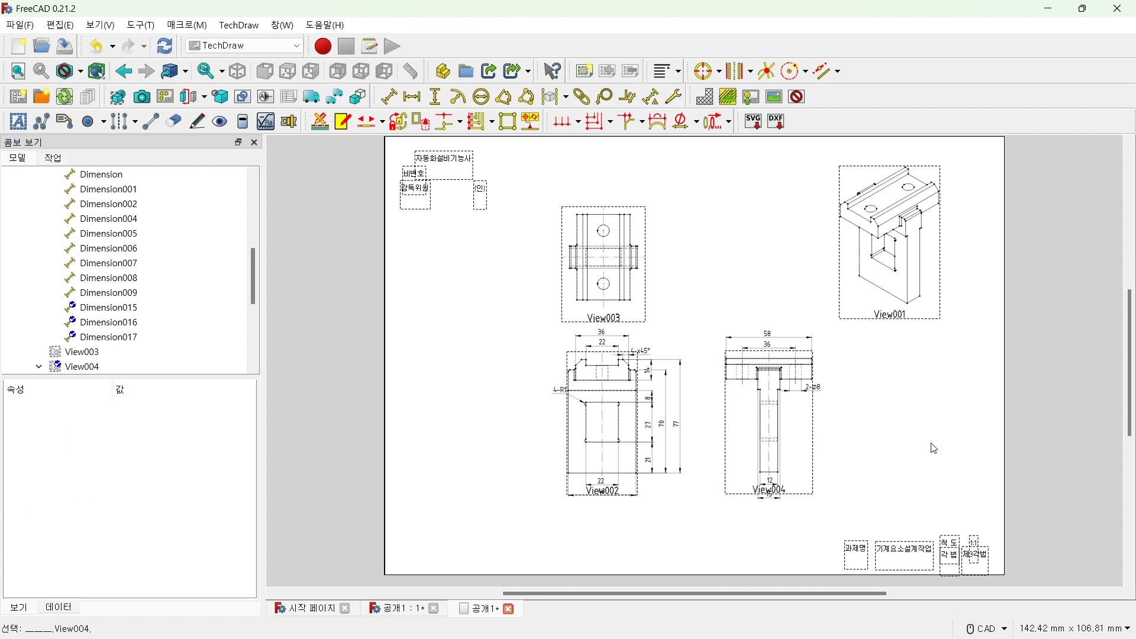
Show the hidden border and title block view named View, and turn off the view frames on the sheet.
scroll(135, 252, up, 5)
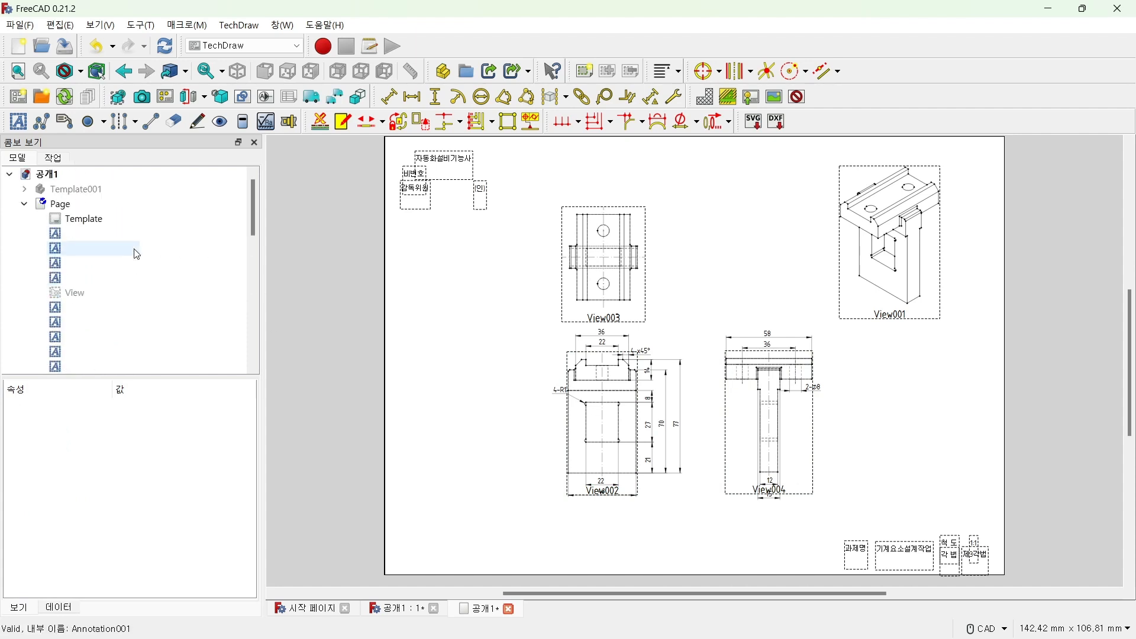
click(78, 296)
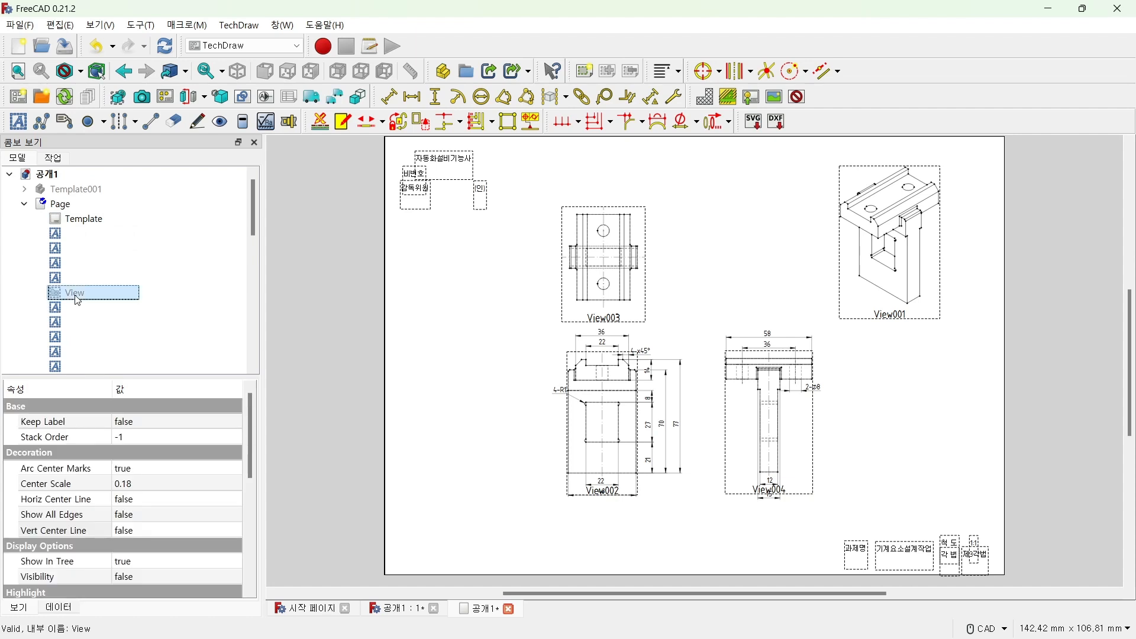
key(space)
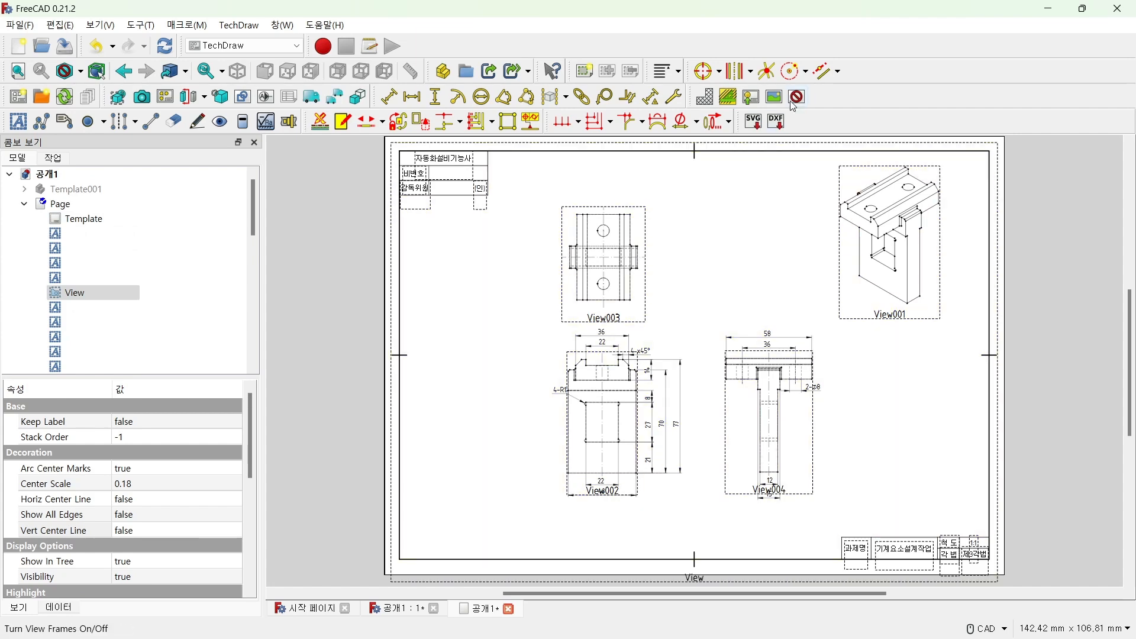
right_click(752, 213)
click(805, 218)
click(798, 97)
click(798, 97)
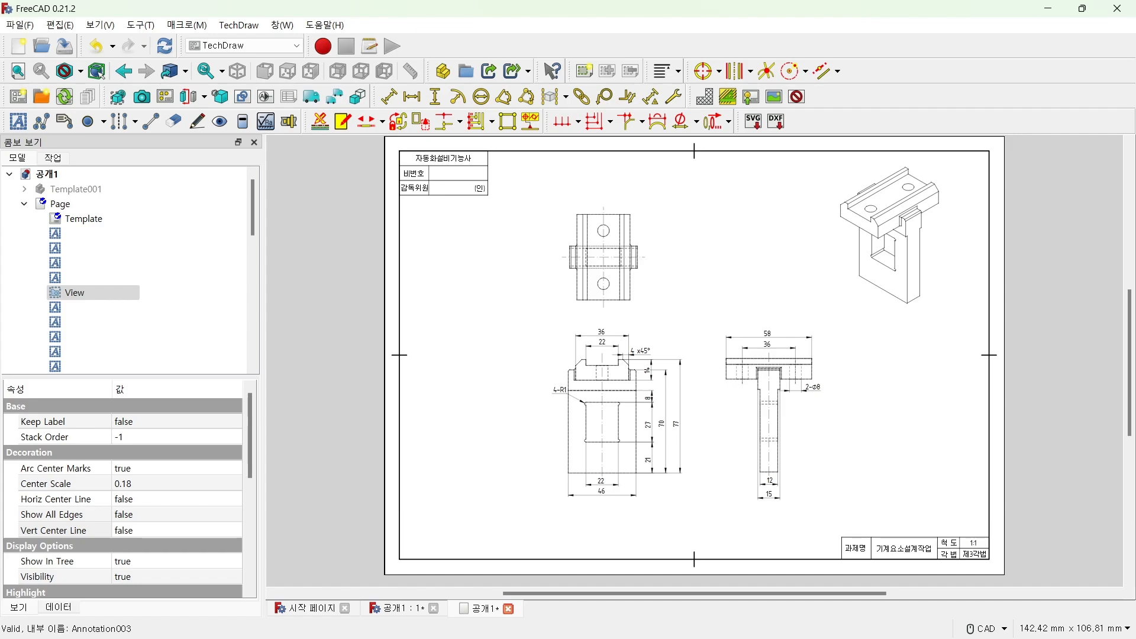
Compare the sheet with the 공개문제1 reference in Adobe Acrobat, then return to FreeCAD and save the document.
key(alt+Tab)
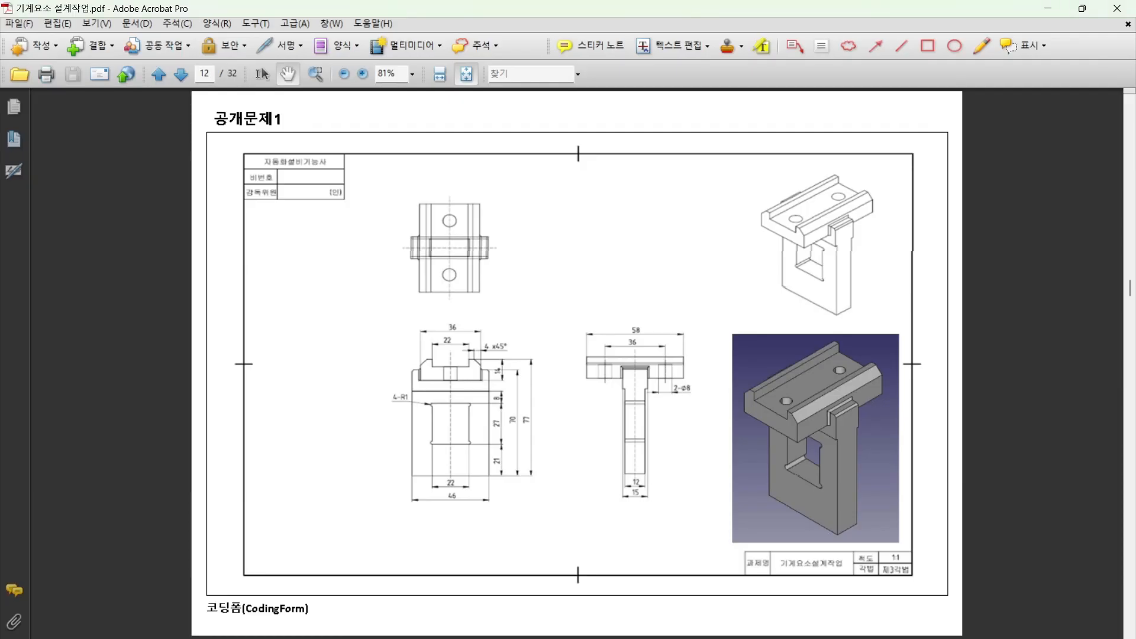
key(alt+Tab)
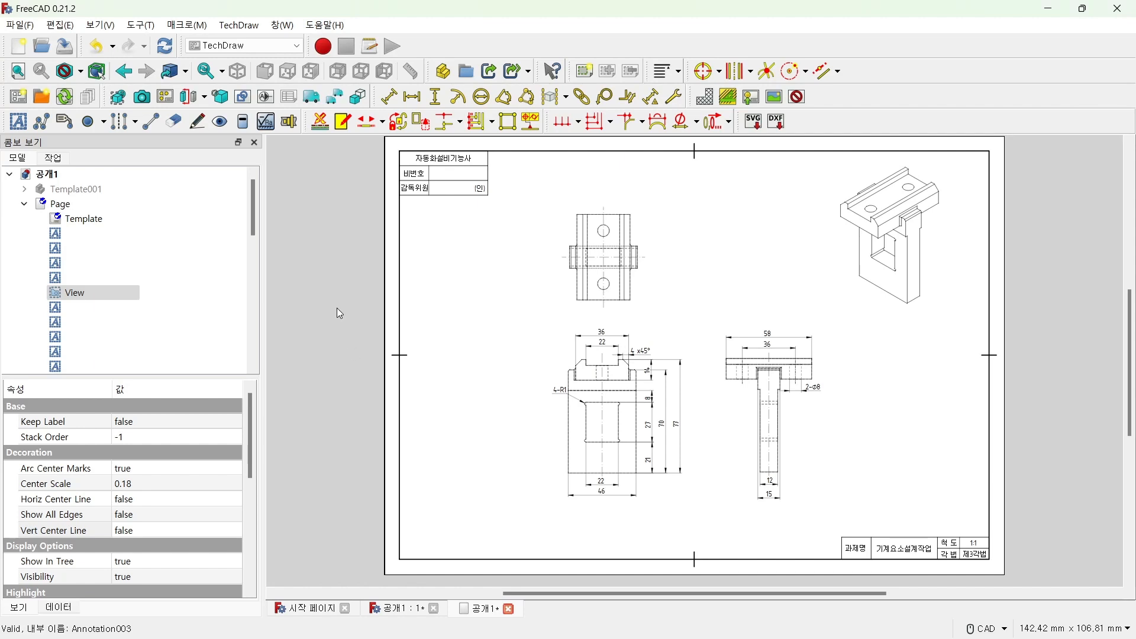
key(ctrl+s)
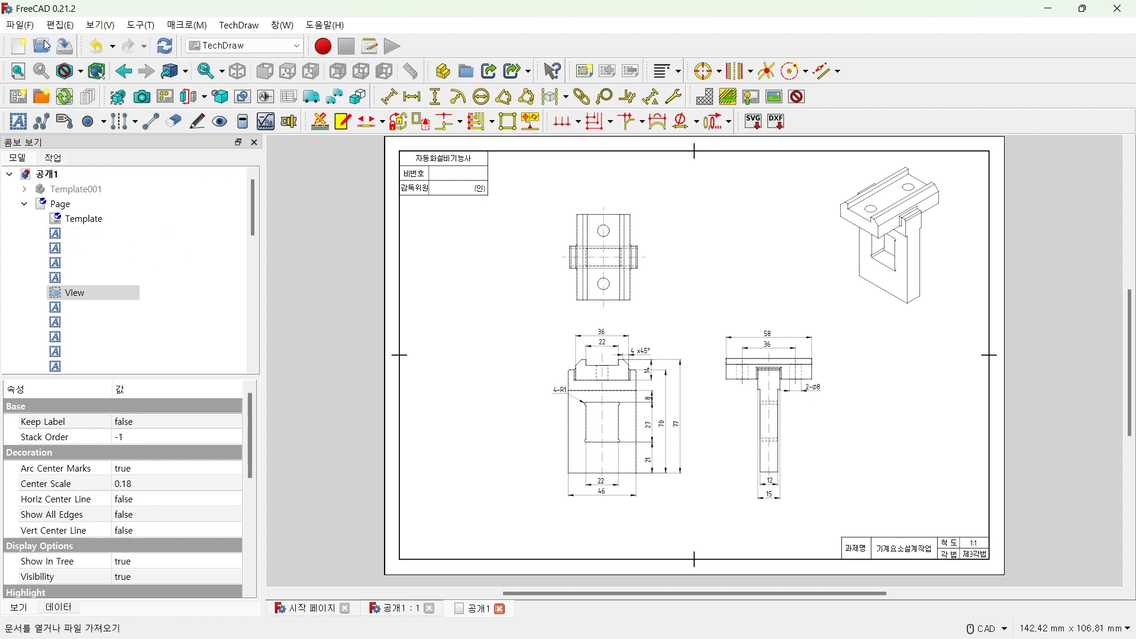
Print the sheet to Adobe PDF in landscape (가로) orientation, accepting the differing paper size.
click(20, 26)
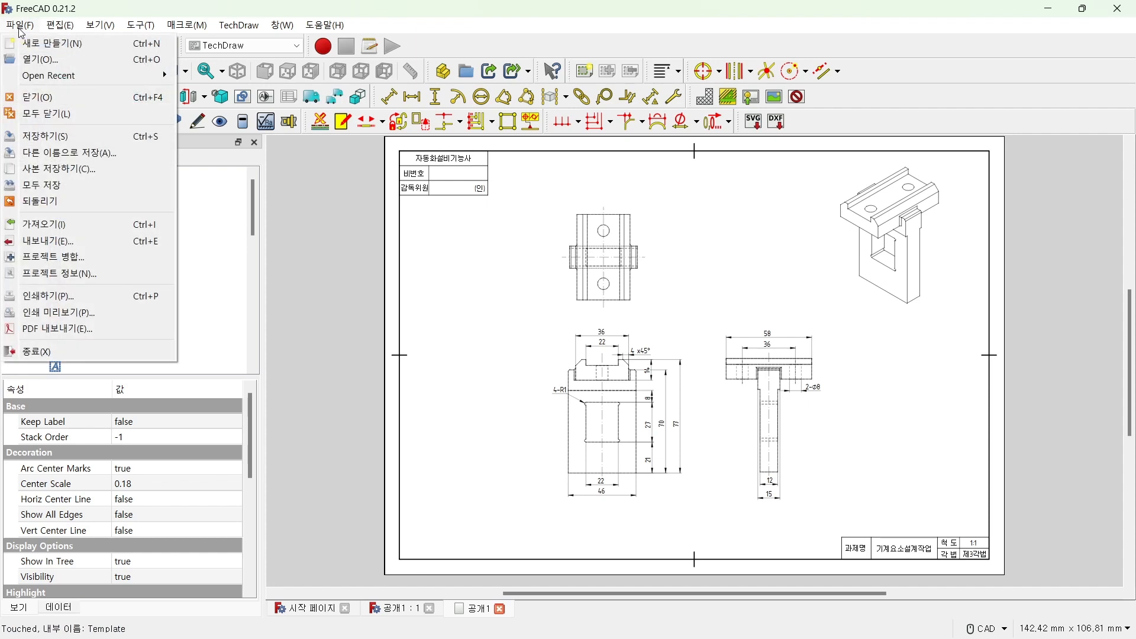
click(60, 300)
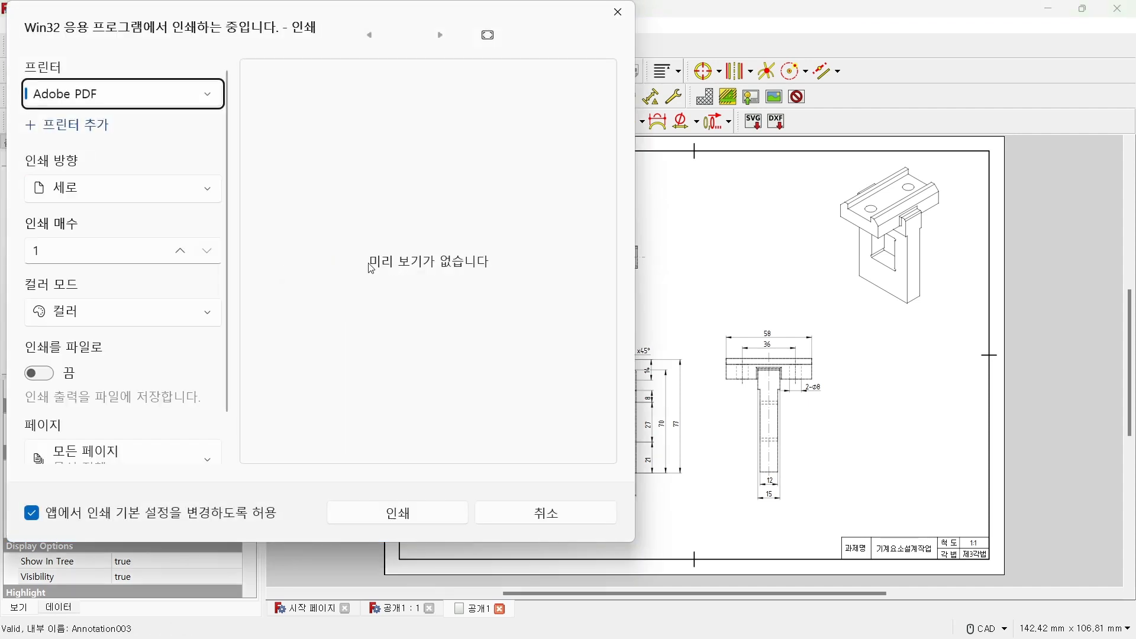
click(106, 195)
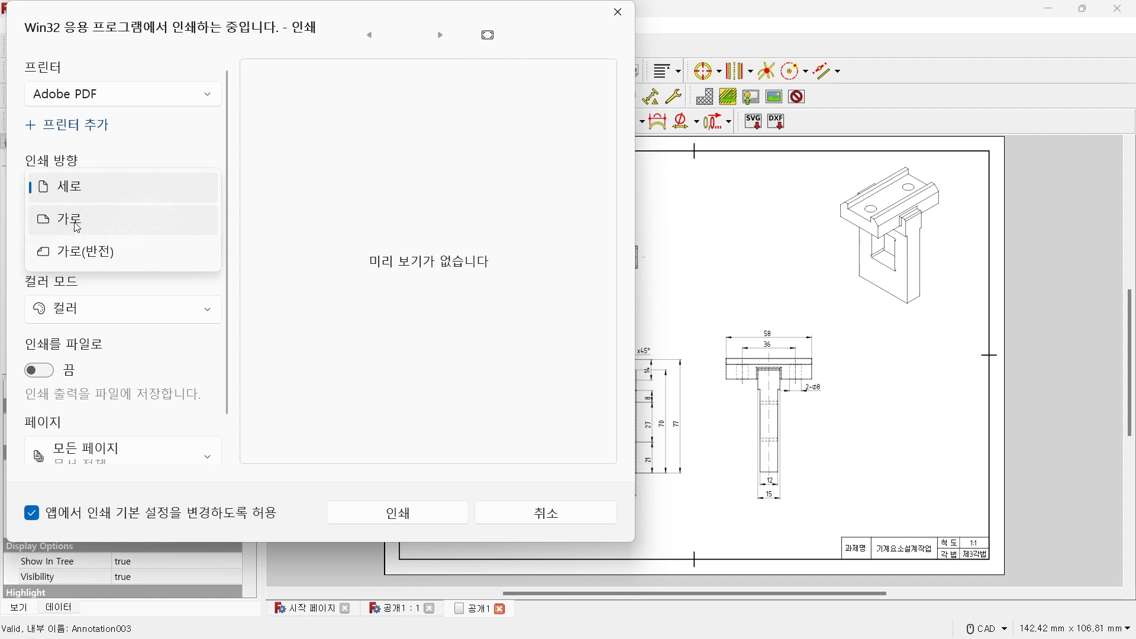
click(78, 226)
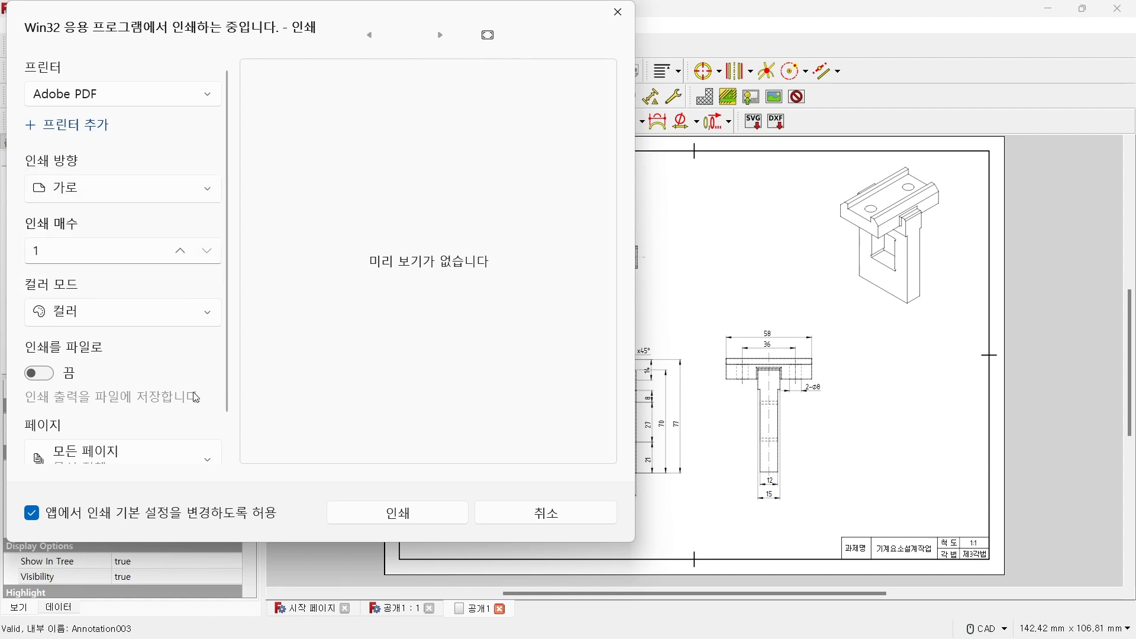
click(414, 516)
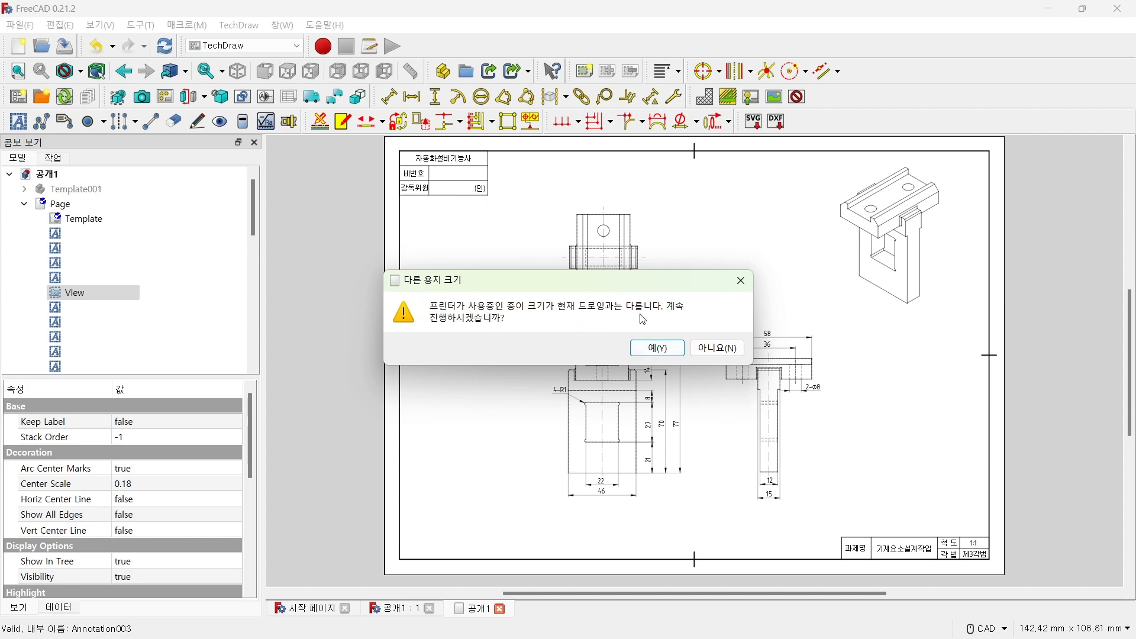
click(656, 349)
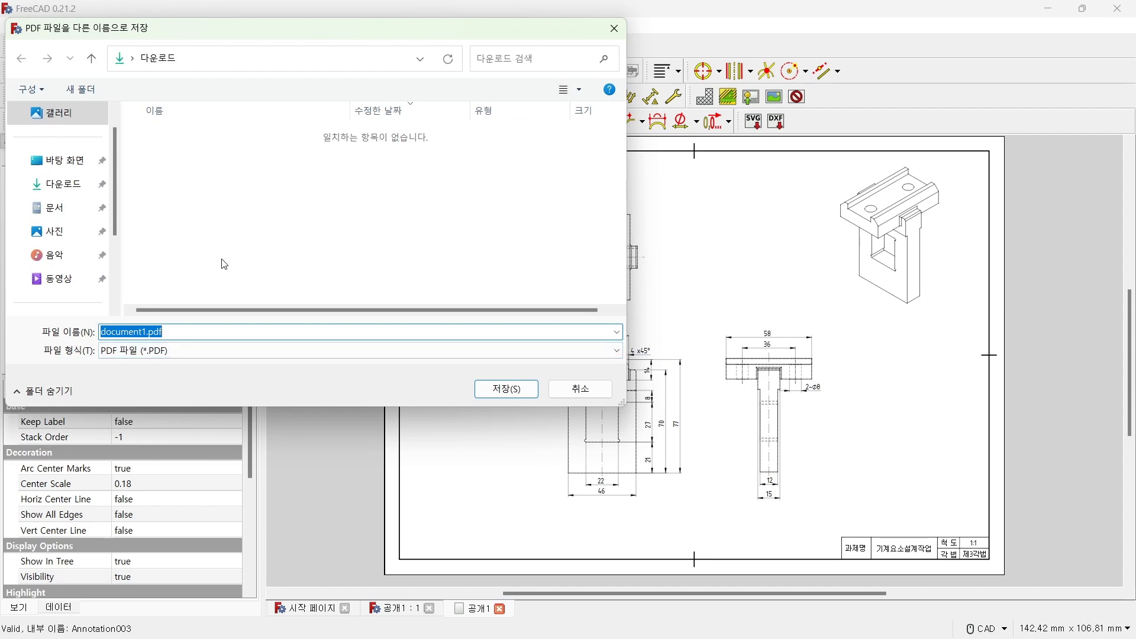
Save the printed PDF in the 다운로드 folder under the file name 공개1.
text(공개)
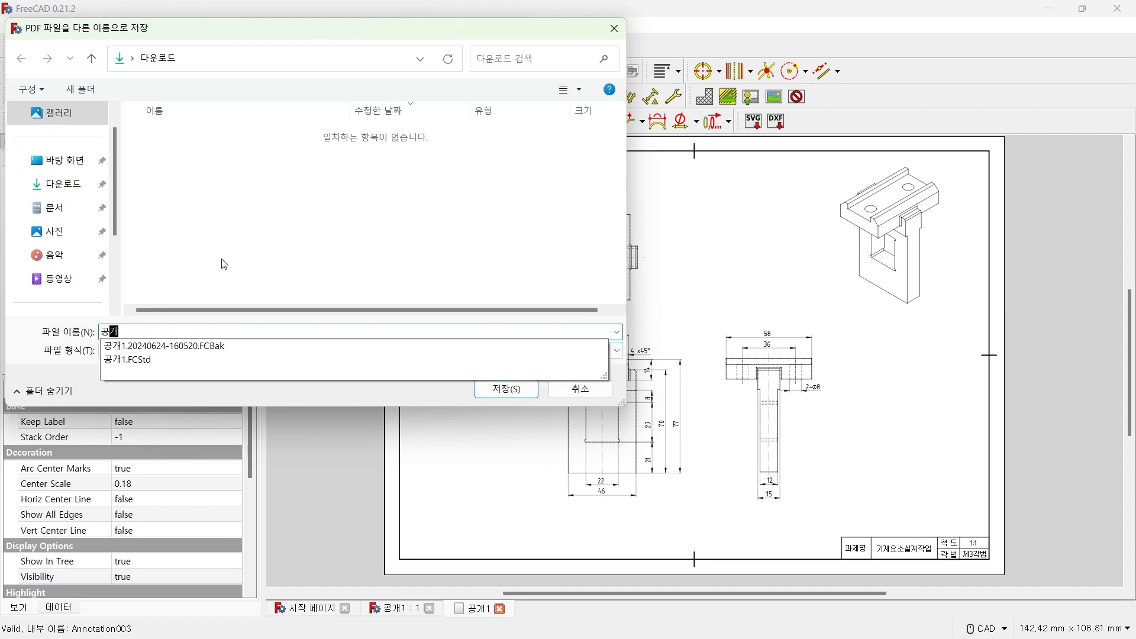
text(1)
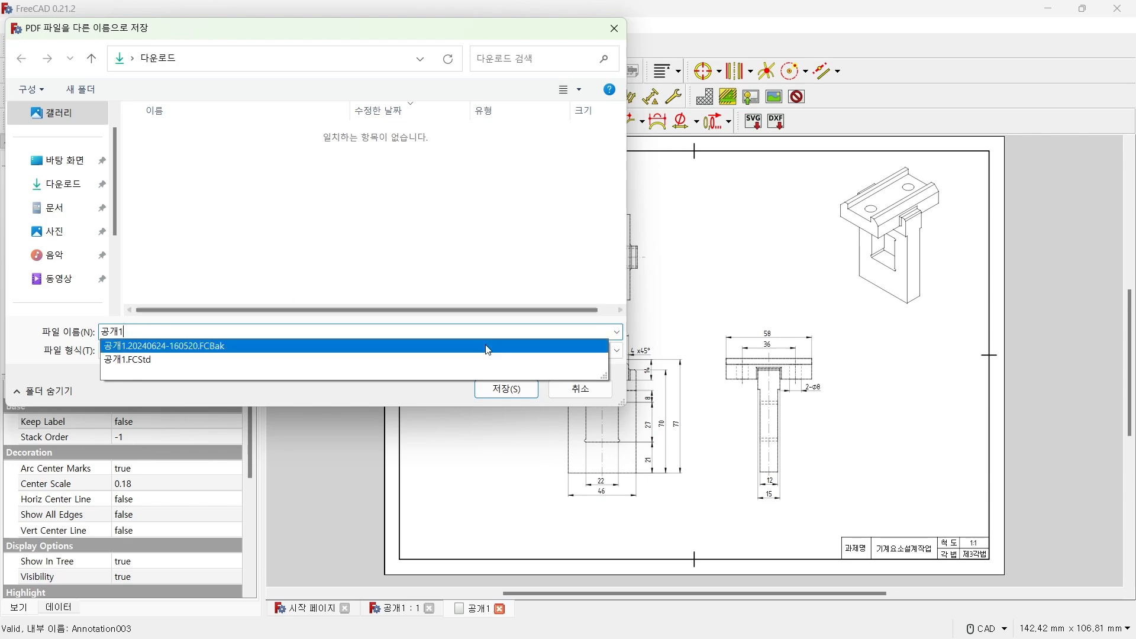
click(518, 391)
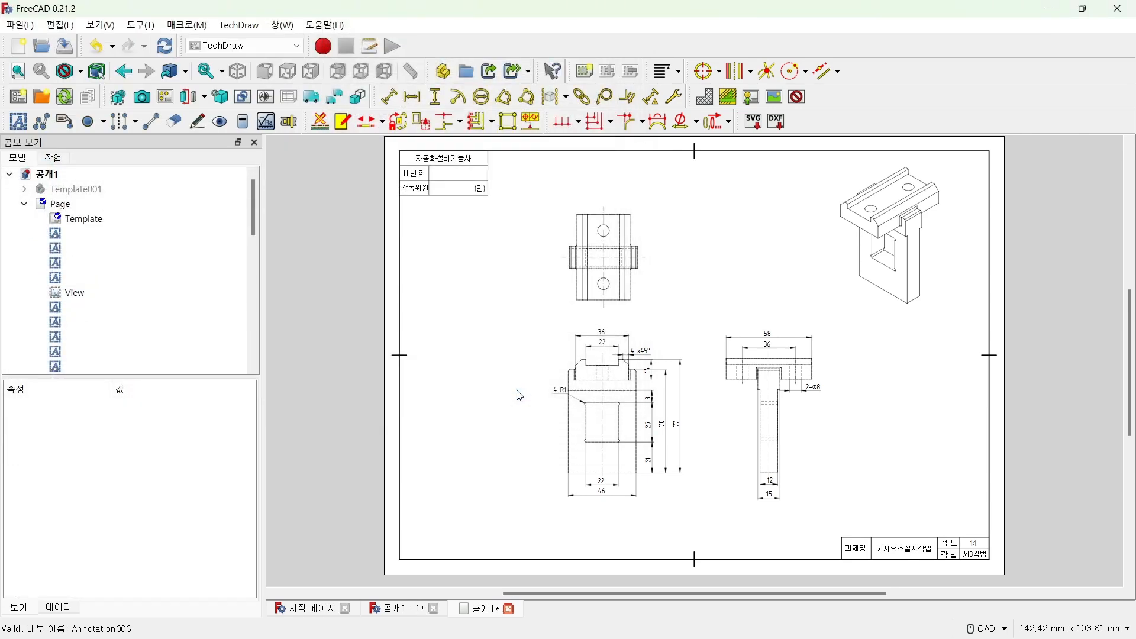